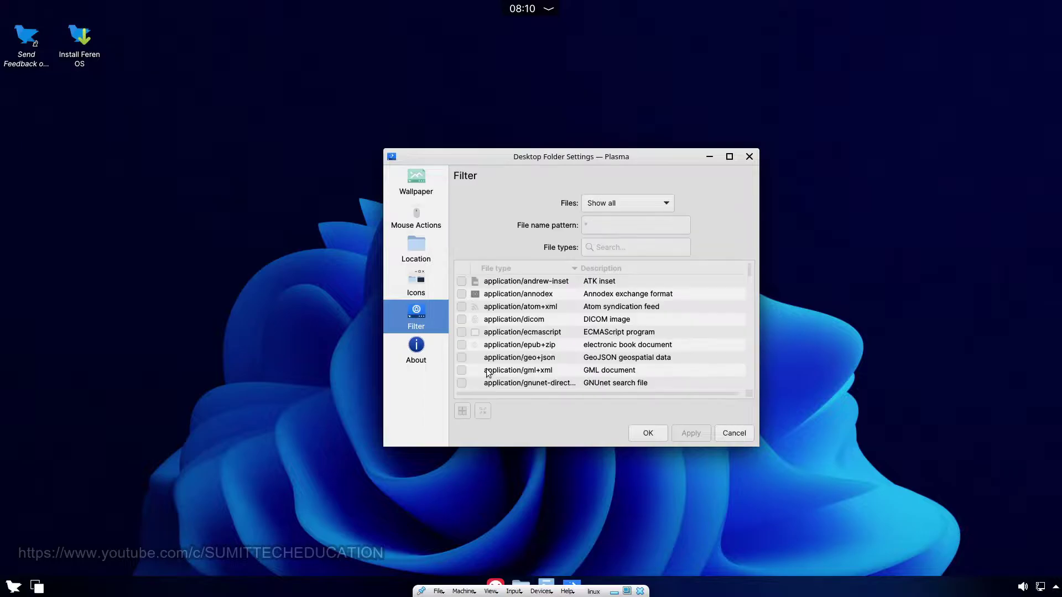
Step: Close the desktop folder settings and look through the application launcher's categories and its full list of applications
click(749, 157)
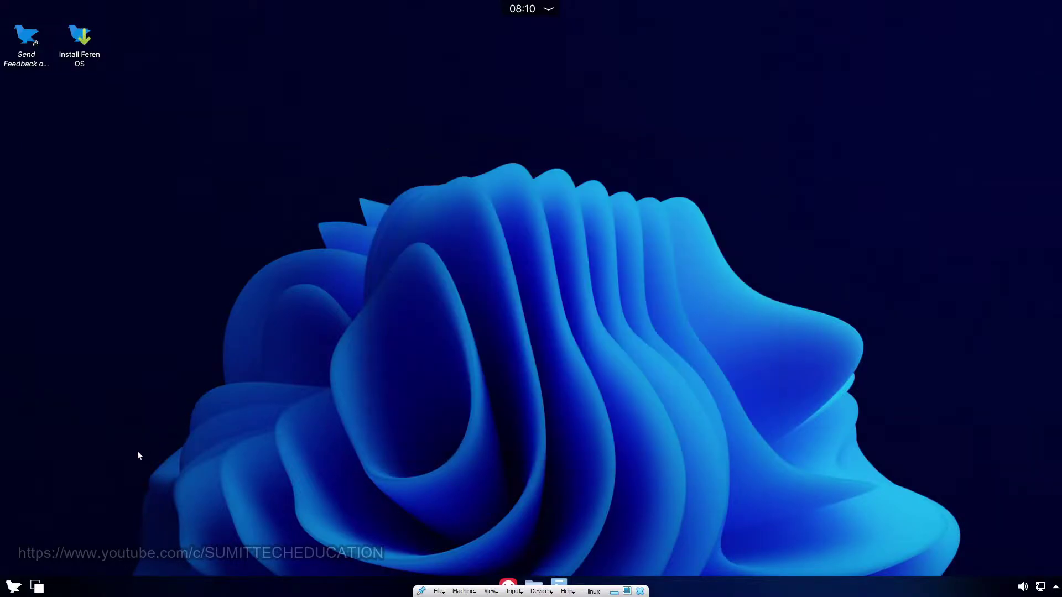
key(super)
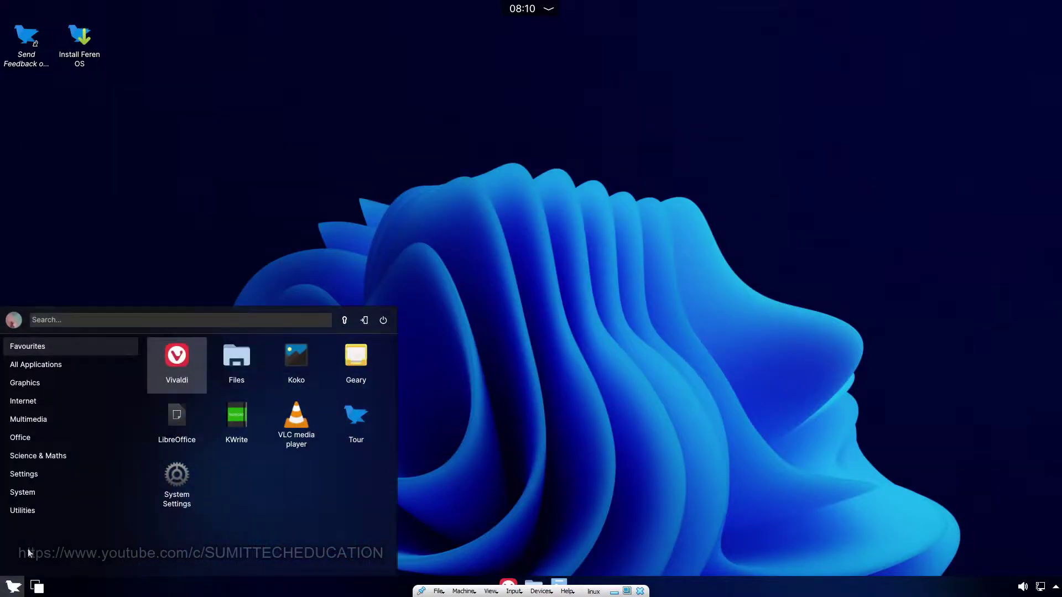
click(51, 501)
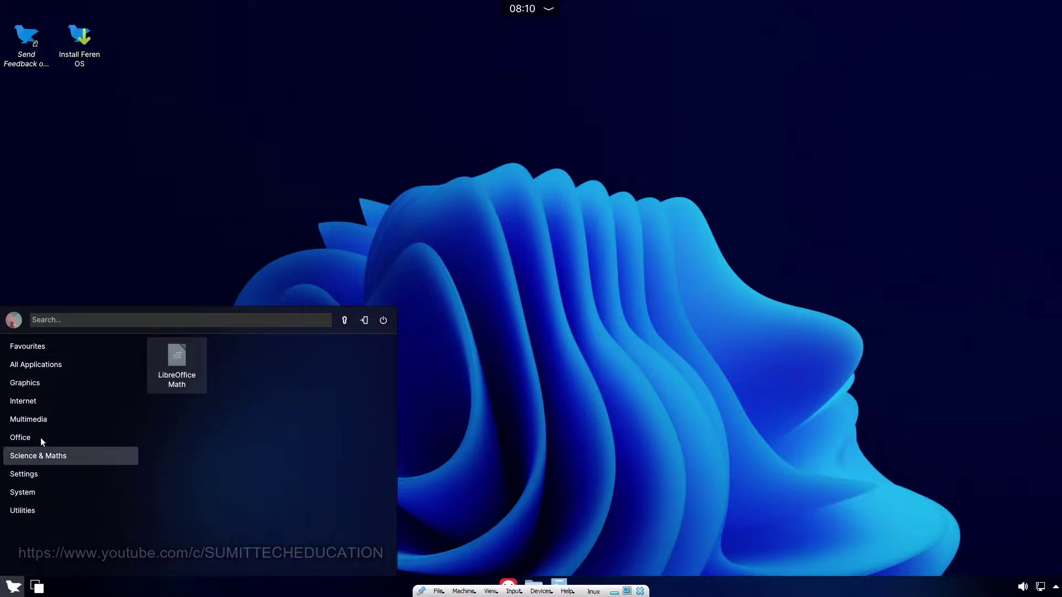
mouse_move(40, 383)
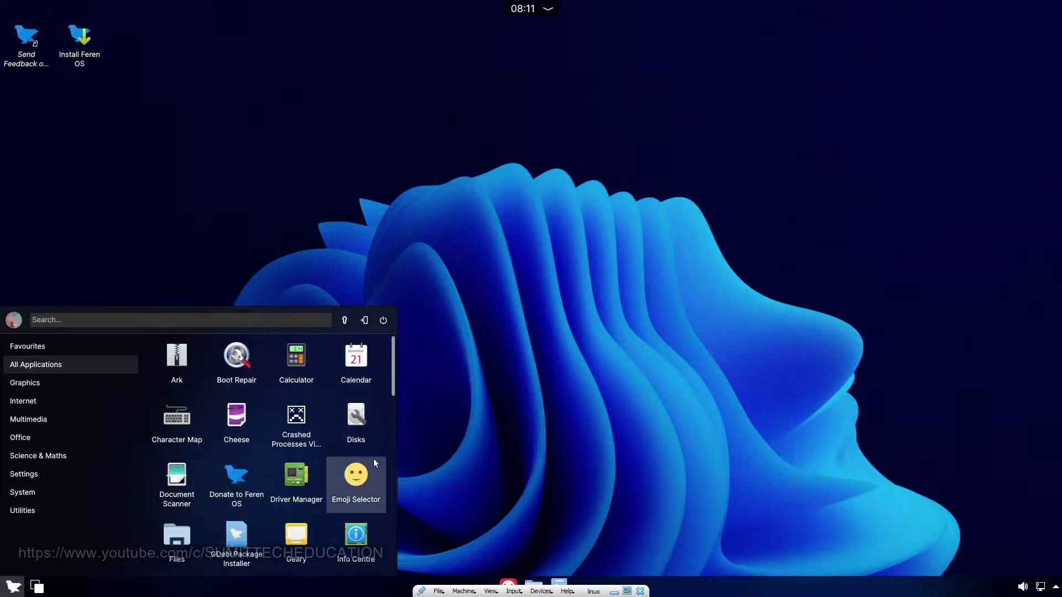
scroll(394, 379, down, 2)
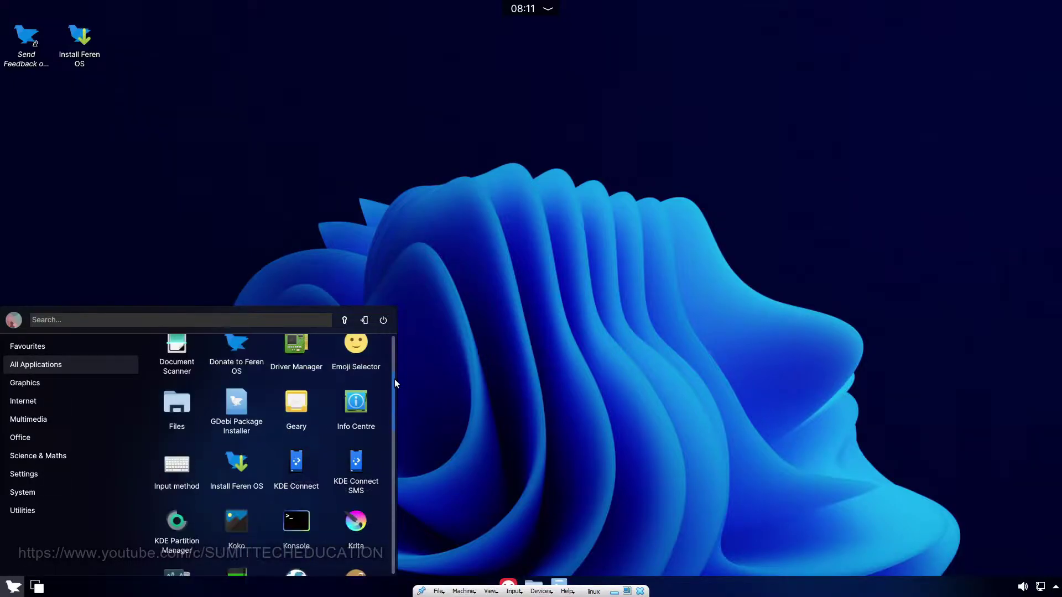
scroll(394, 379, down, 1)
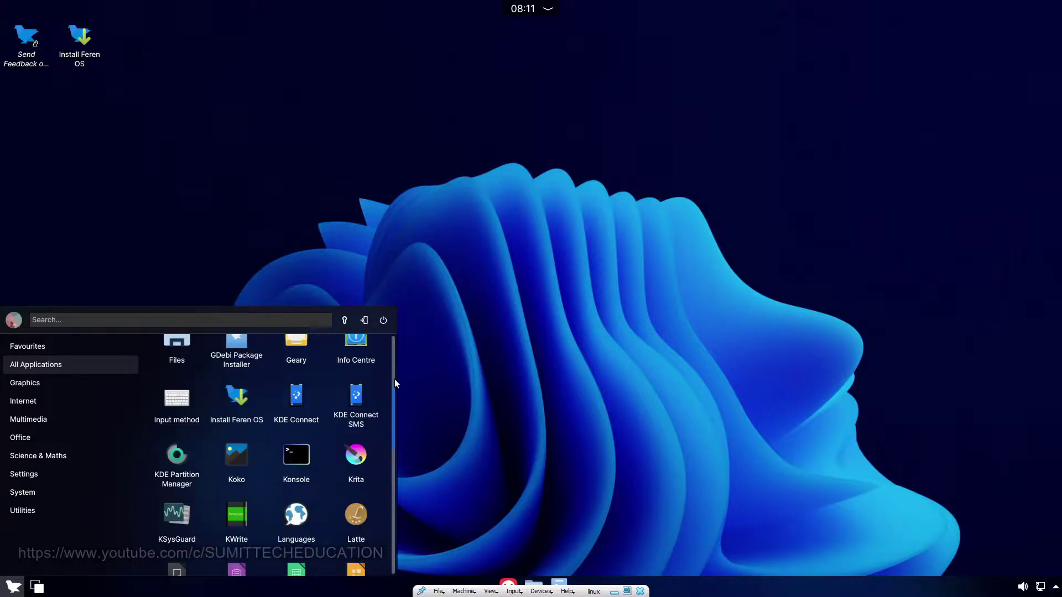
scroll(394, 379, down, 3)
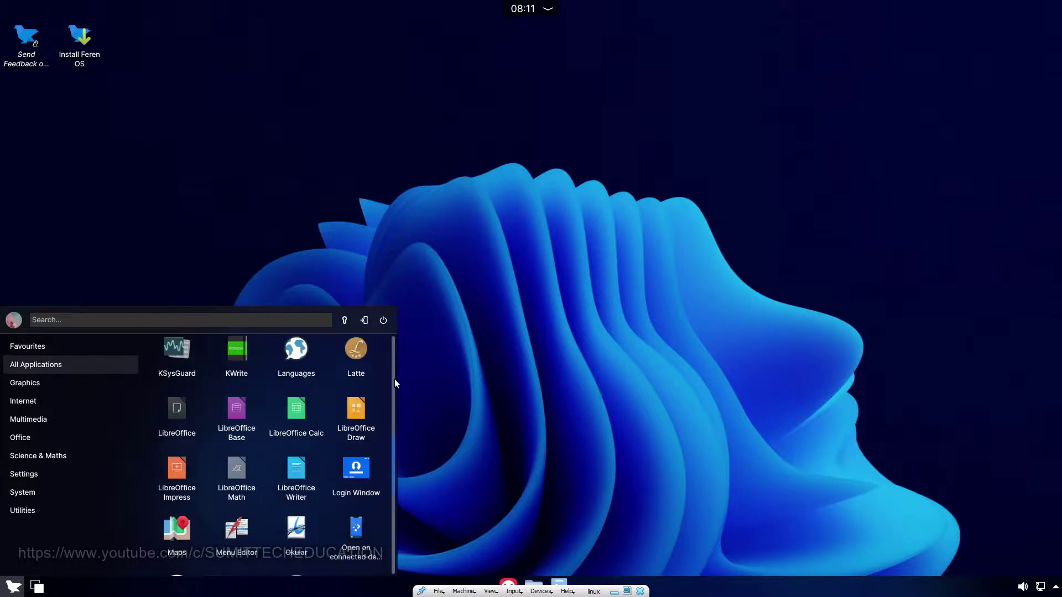
scroll(396, 383, down, 2)
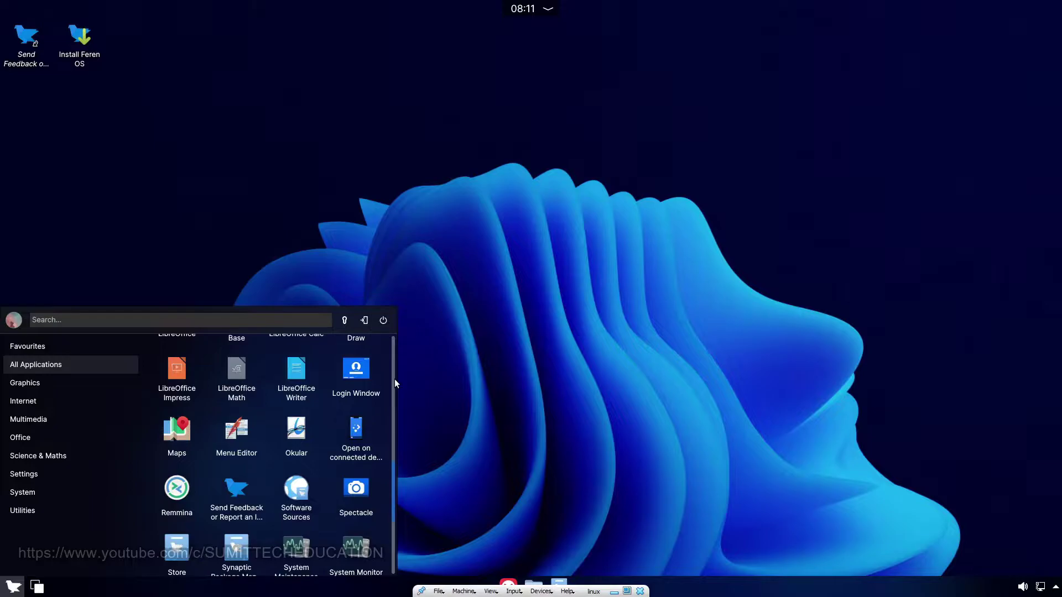
scroll(395, 382, down, 3)
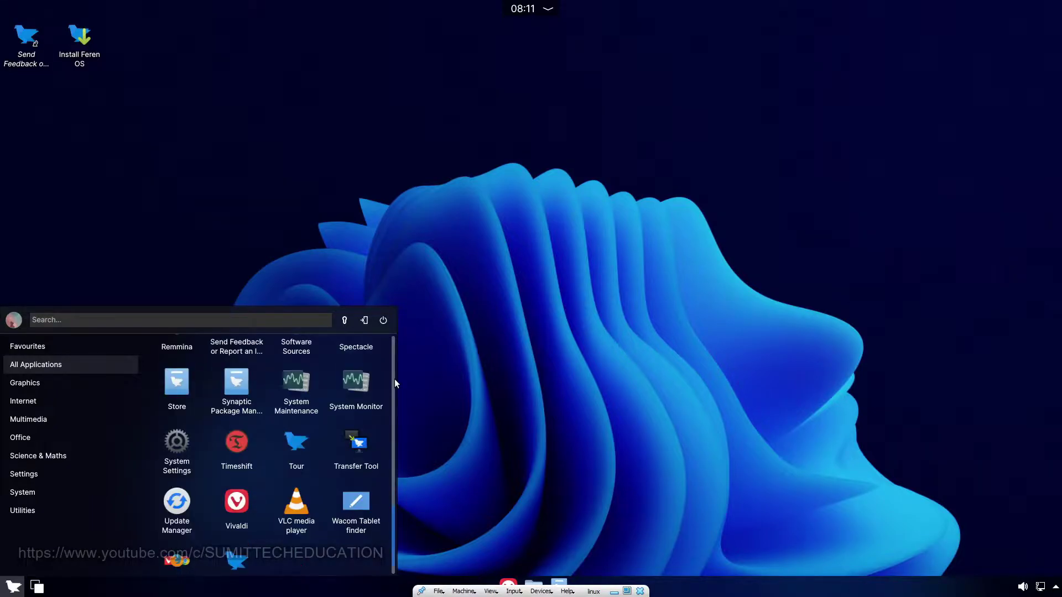
scroll(396, 383, down, 1)
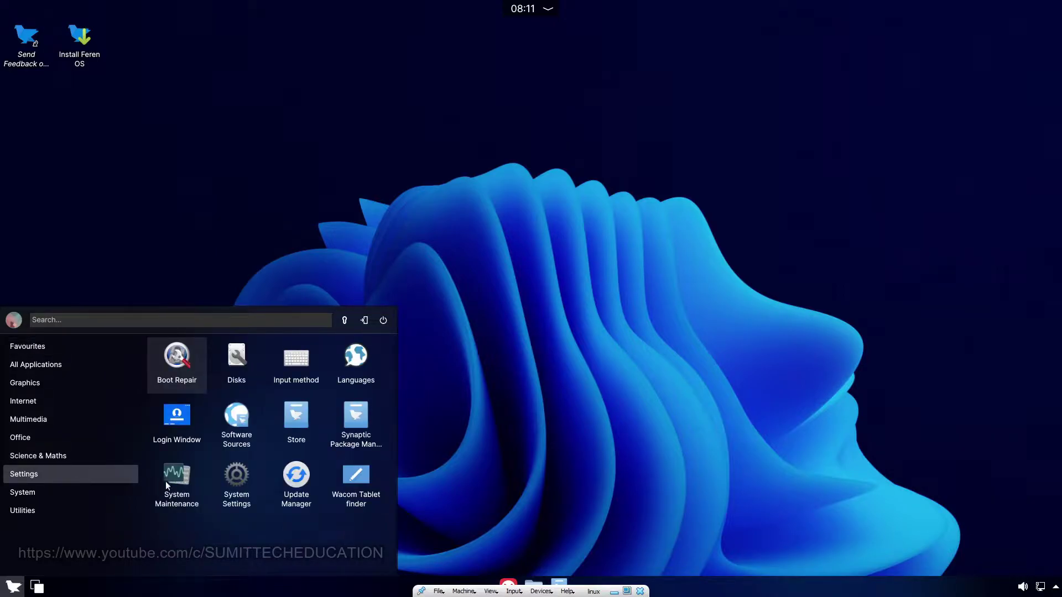
Step: Open System Settings from the launcher's Settings category and move its window toward the middle of the desktop
click(223, 484)
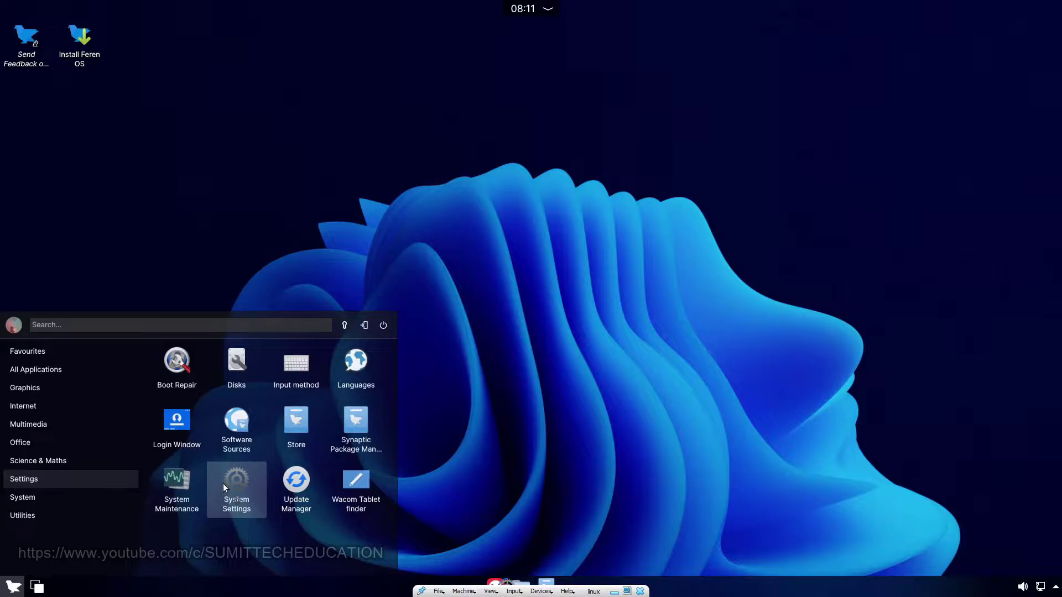
click(224, 484)
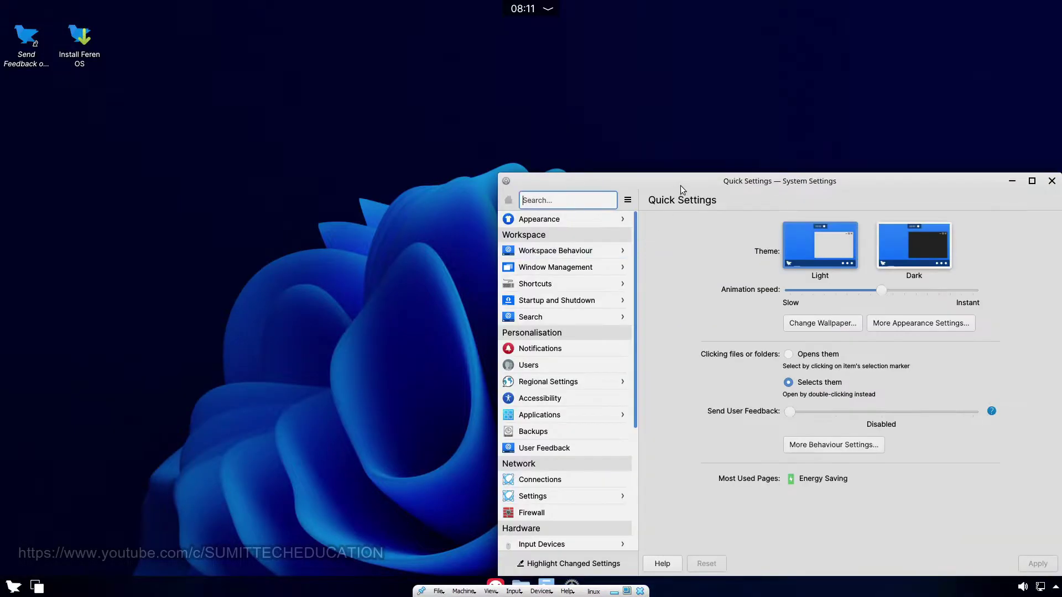
drag(681, 185, 502, 109)
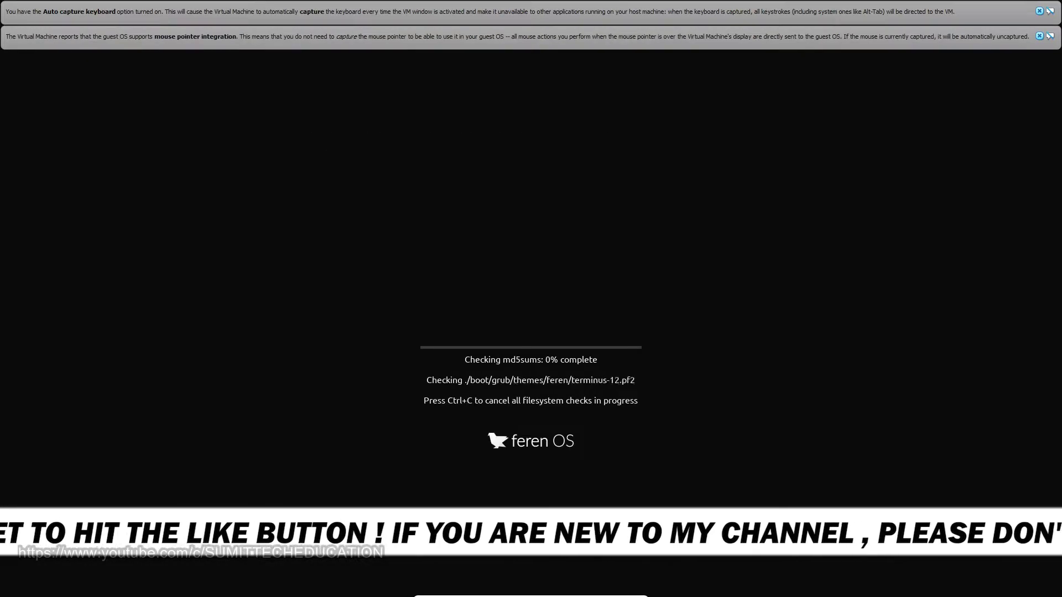
Step: Dismiss the keyboard capture and mouse integration notices, and skip the Feren OS welcome tour
click(1039, 36)
click(1039, 11)
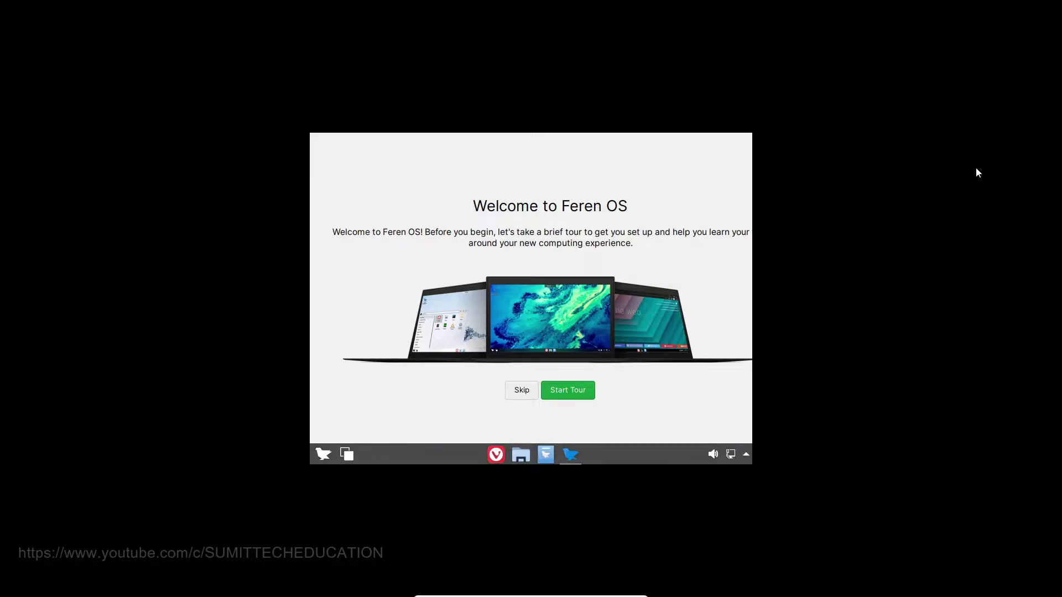
click(526, 391)
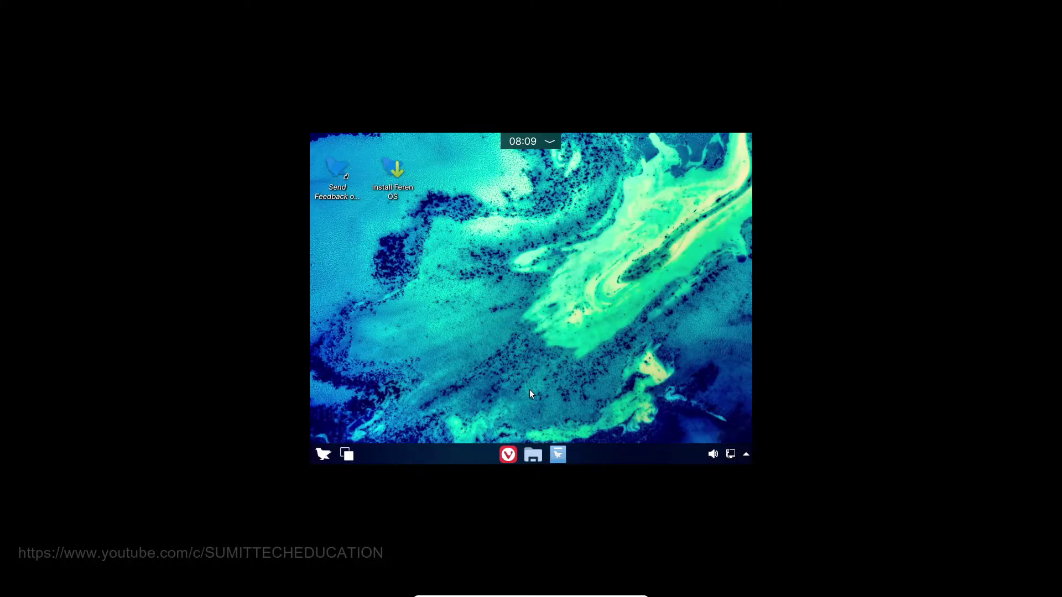
Step: Set the display resolution to 1920×1080 (16:9), keep the new configuration and close the display settings
right_click(535, 282)
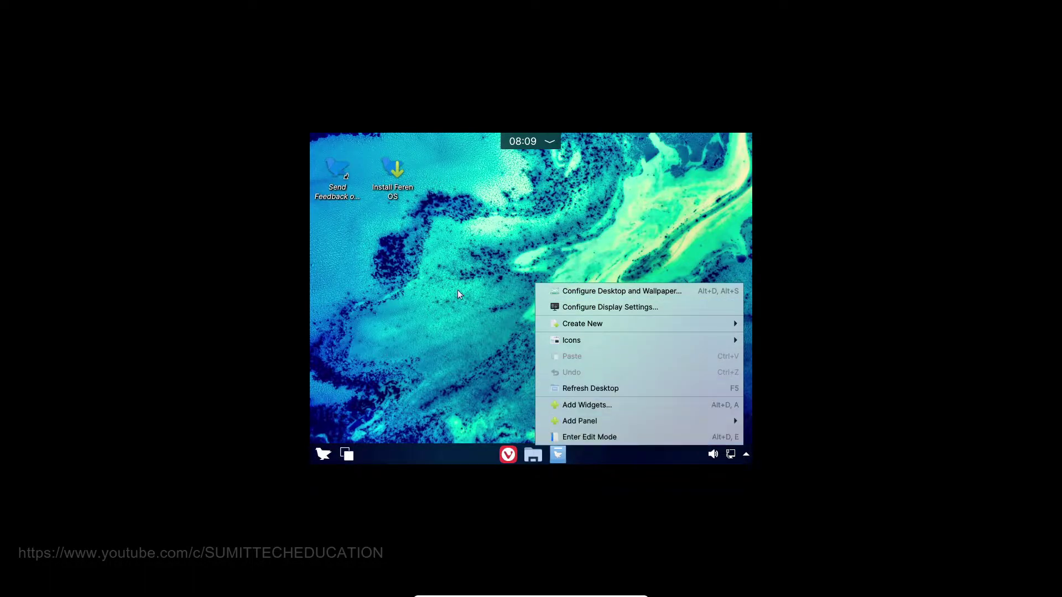
click(572, 308)
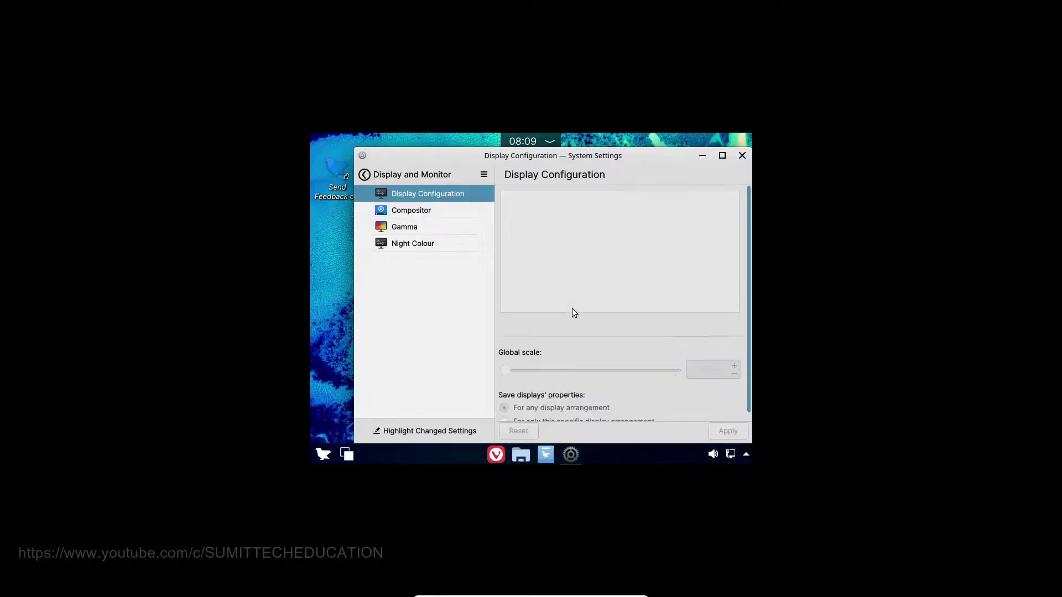
click(528, 359)
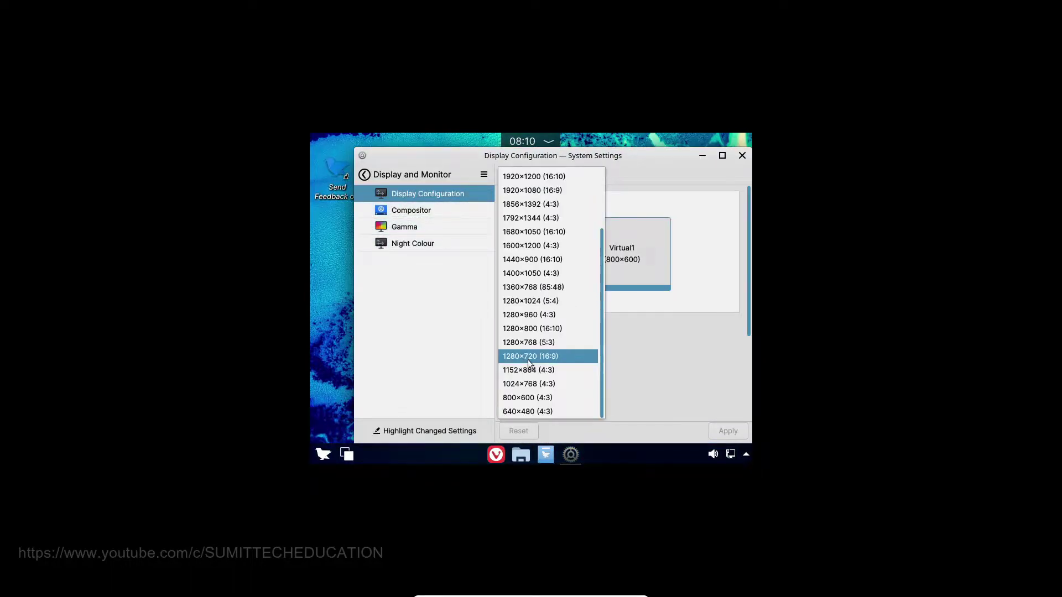
scroll(531, 185, up, 2)
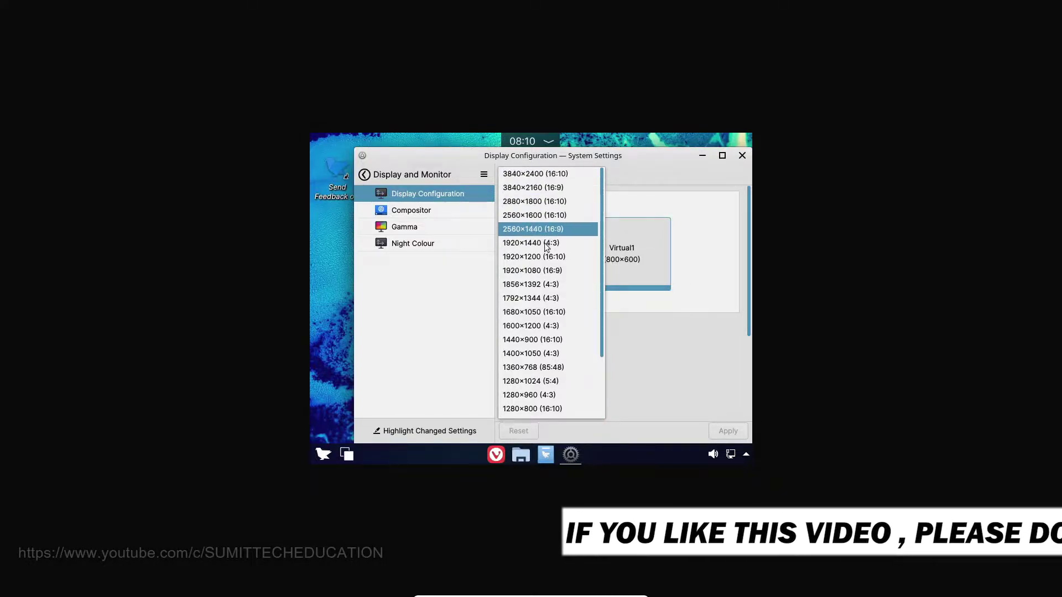
click(544, 271)
click(715, 429)
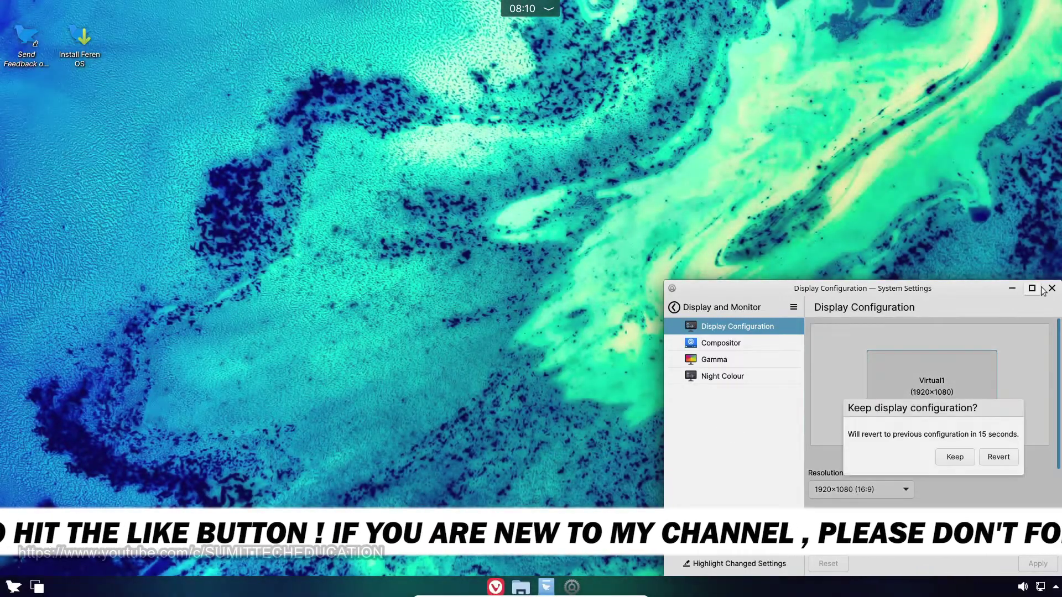
click(955, 445)
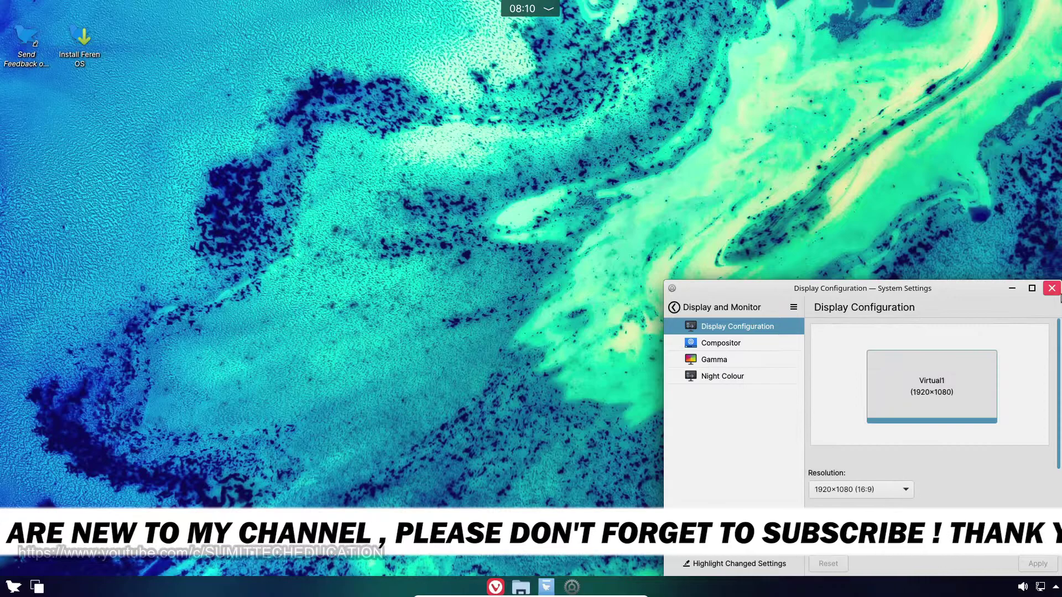
click(1051, 288)
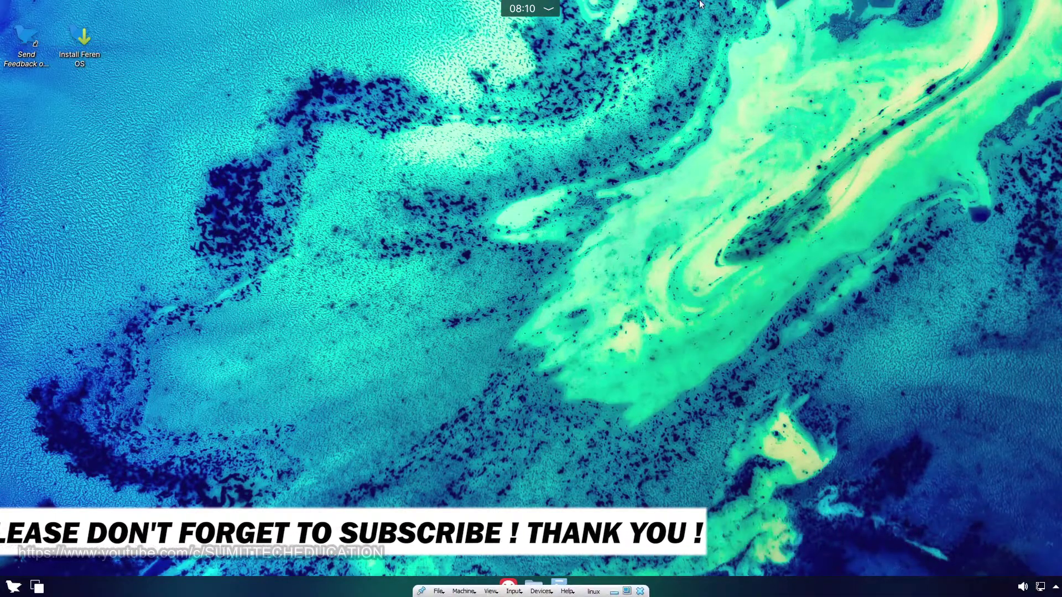
Step: Look at the notifications, the launcher's favourites and the hidden status items, closing each one after viewing
click(548, 9)
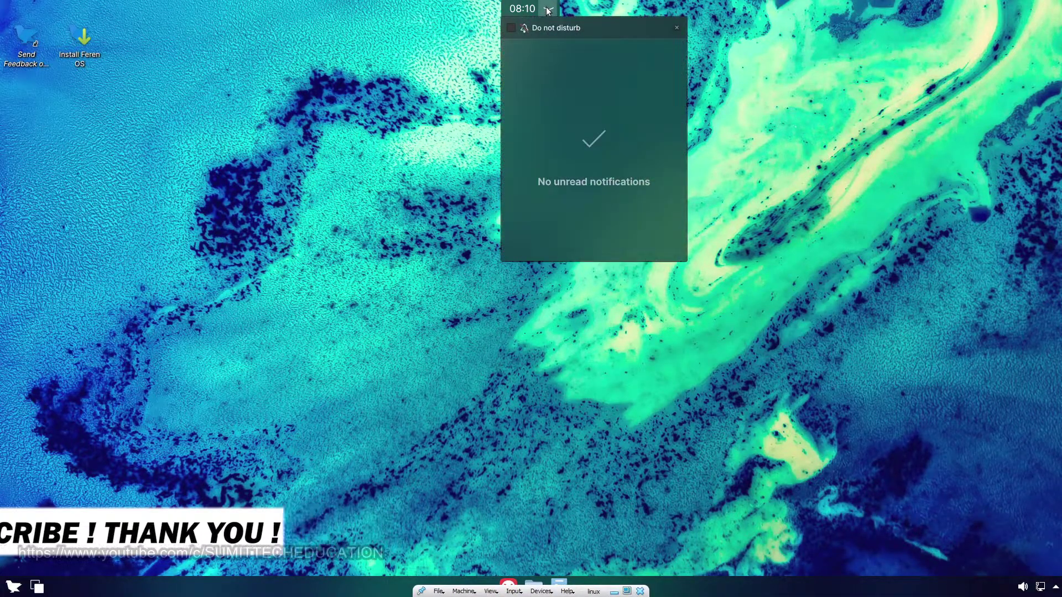
click(548, 9)
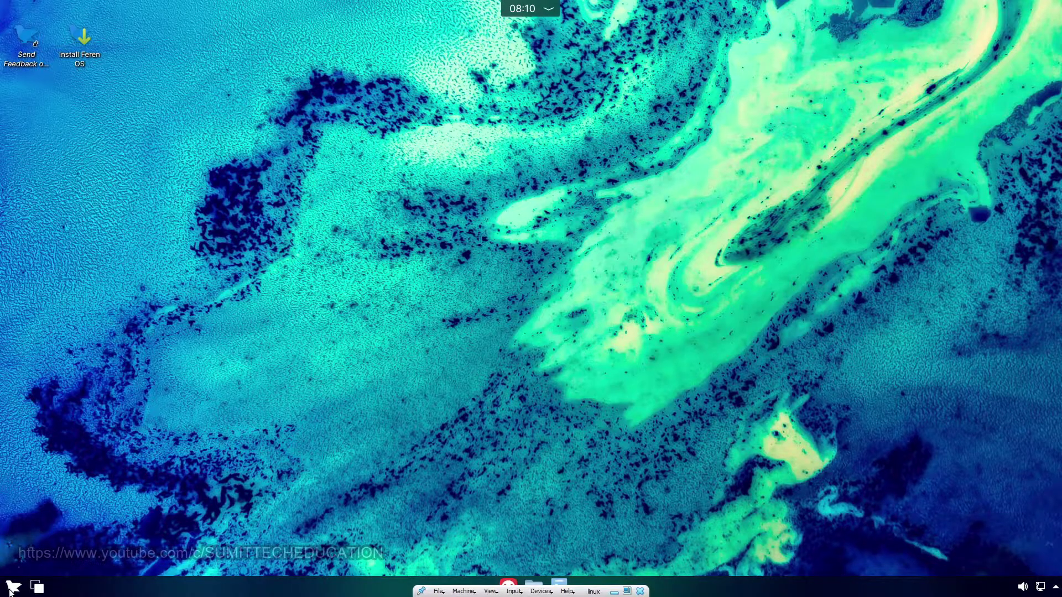
click(10, 589)
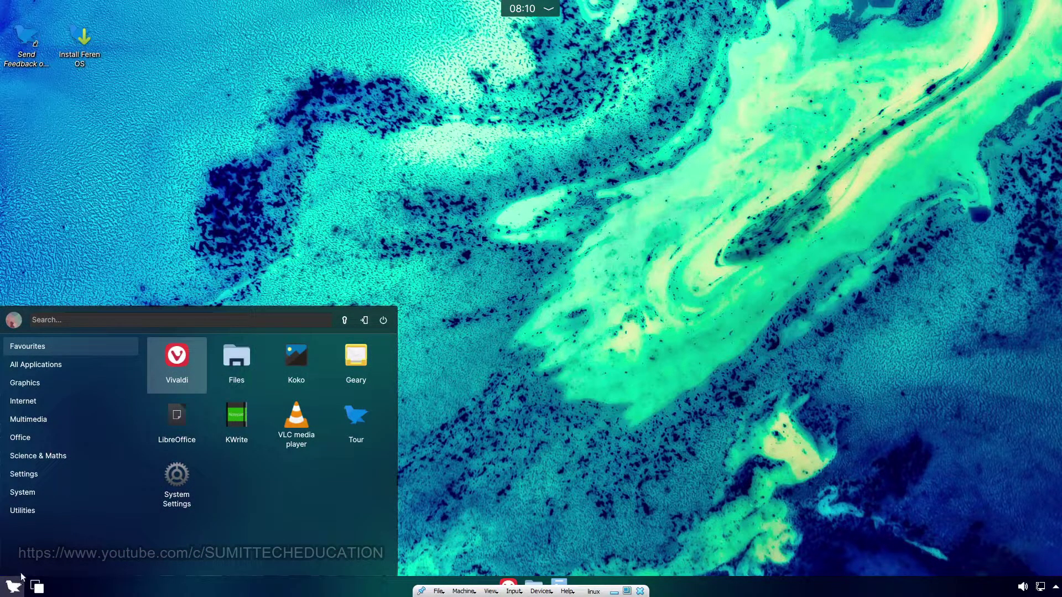
click(582, 244)
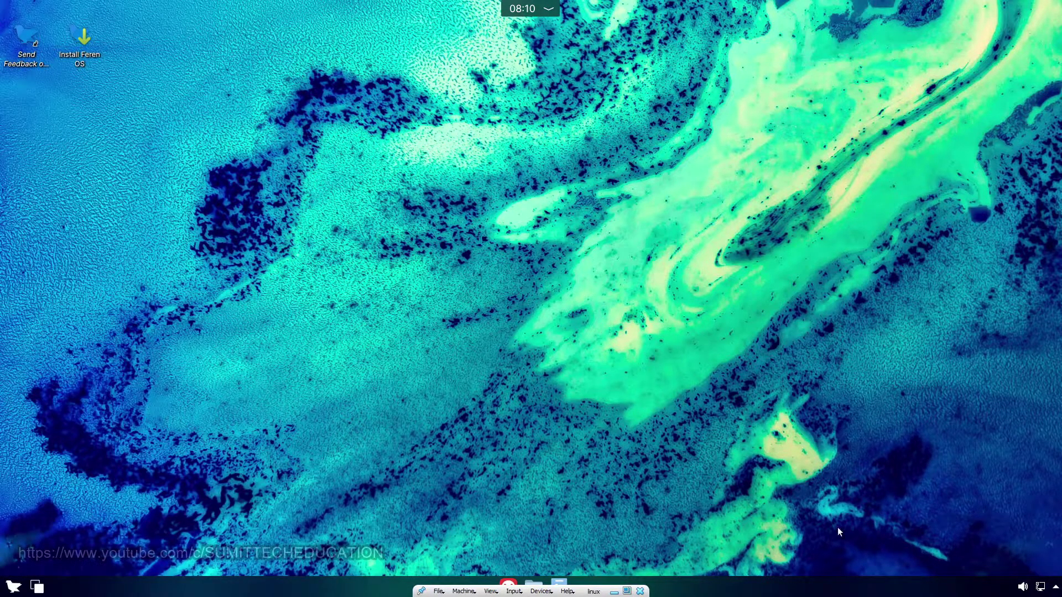
click(1055, 591)
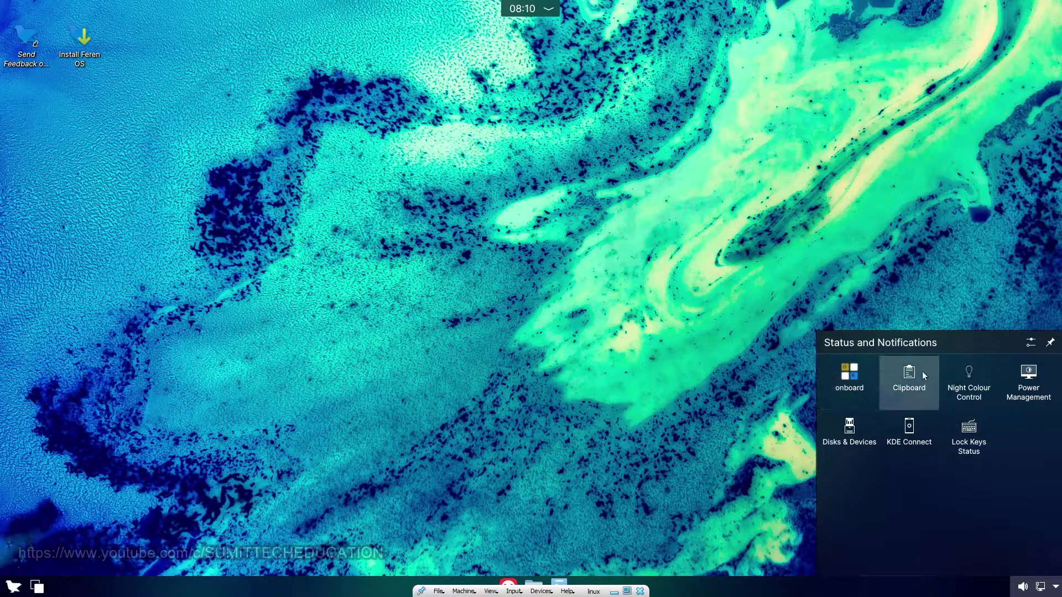
click(482, 246)
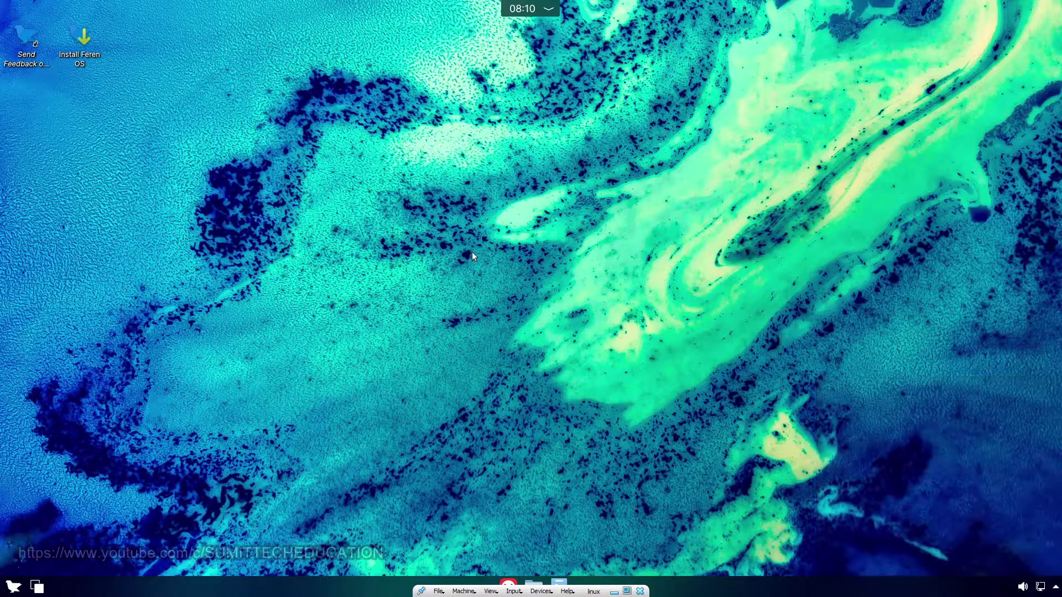
Step: Open the desktop and wallpaper configuration and apply the Doors wallpaper
right_click(211, 429)
click(450, 230)
right_click(451, 234)
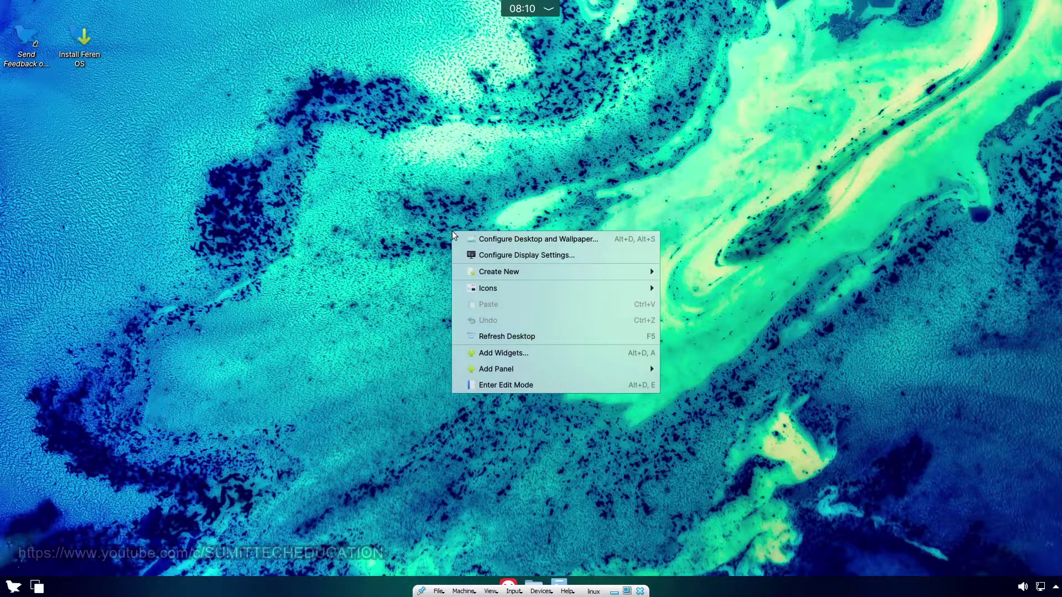
click(477, 242)
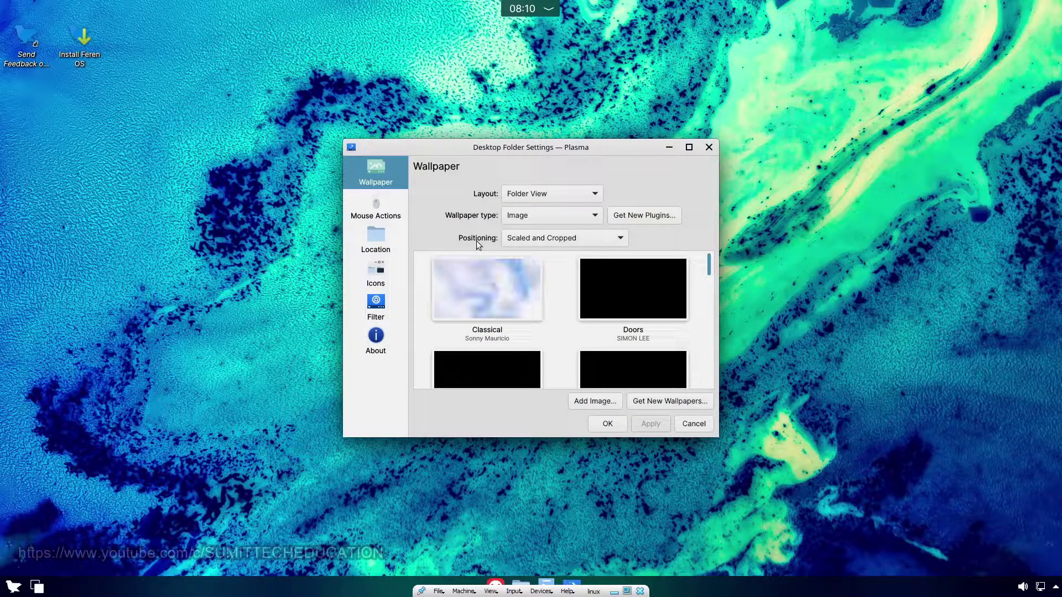
click(611, 292)
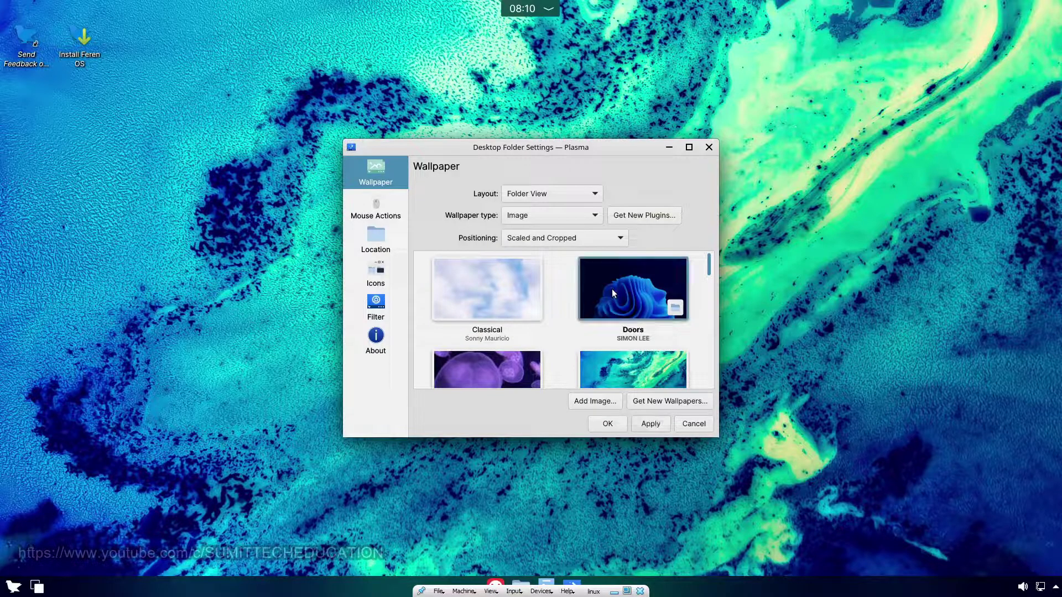
click(650, 432)
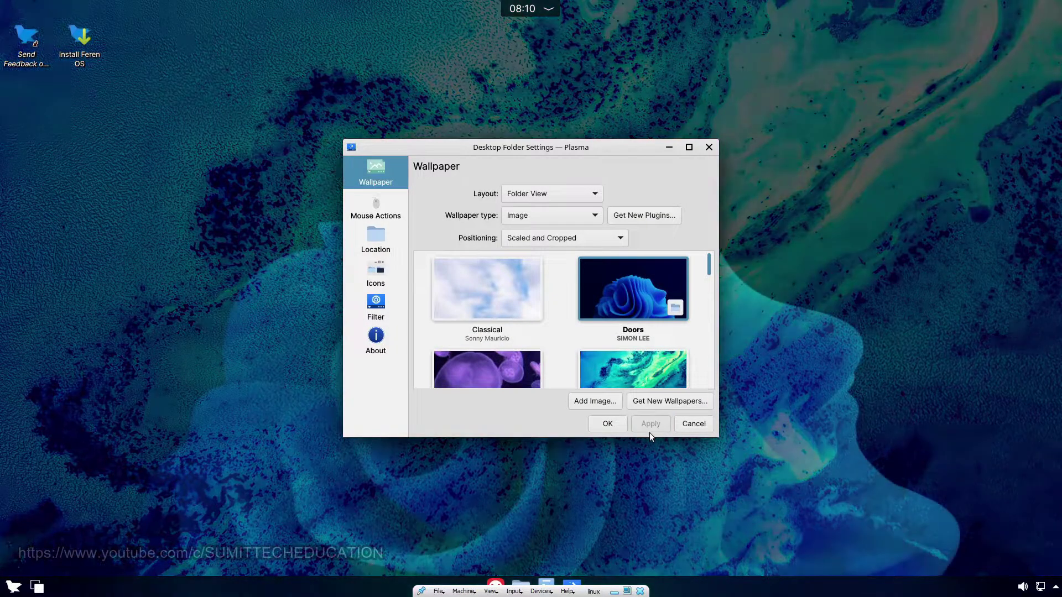
Step: Reposition the desktop settings window, look through the remaining wallpapers and open the Mouse Actions settings
drag(506, 150, 546, 161)
scroll(611, 382, down, 5)
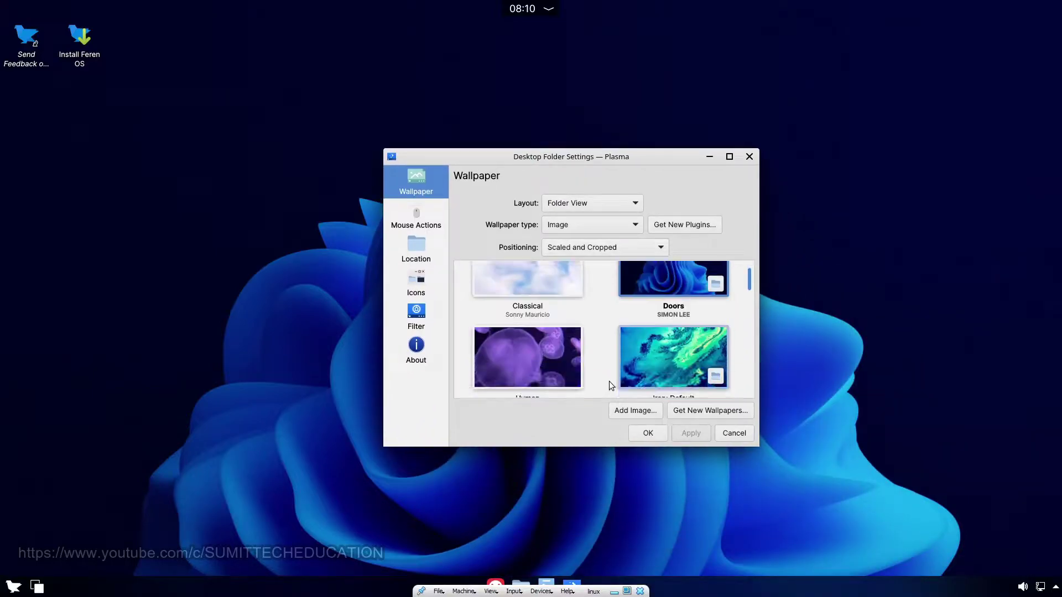
scroll(609, 376, down, 8)
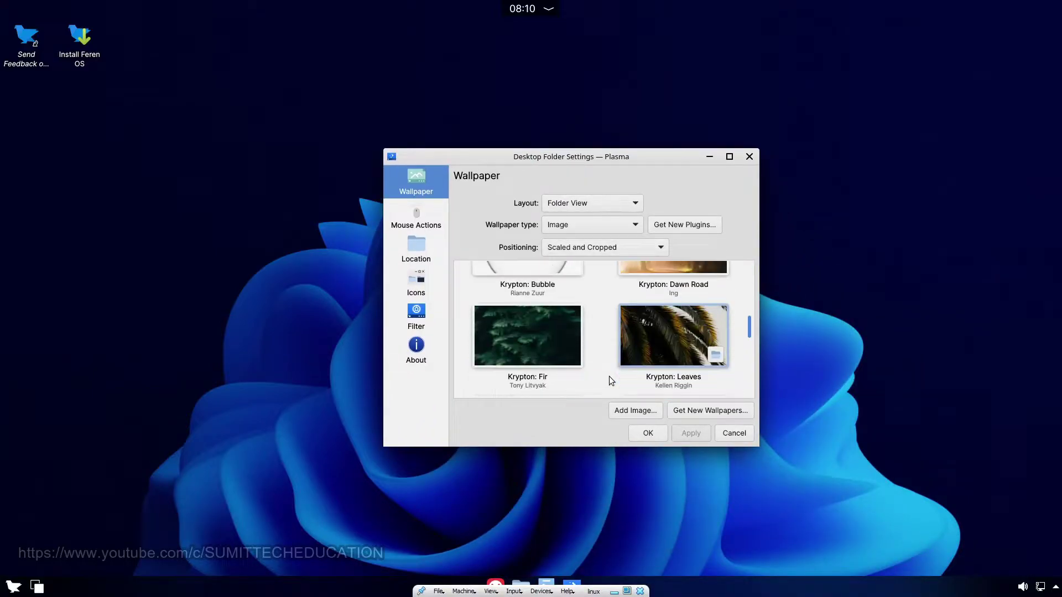
click(416, 217)
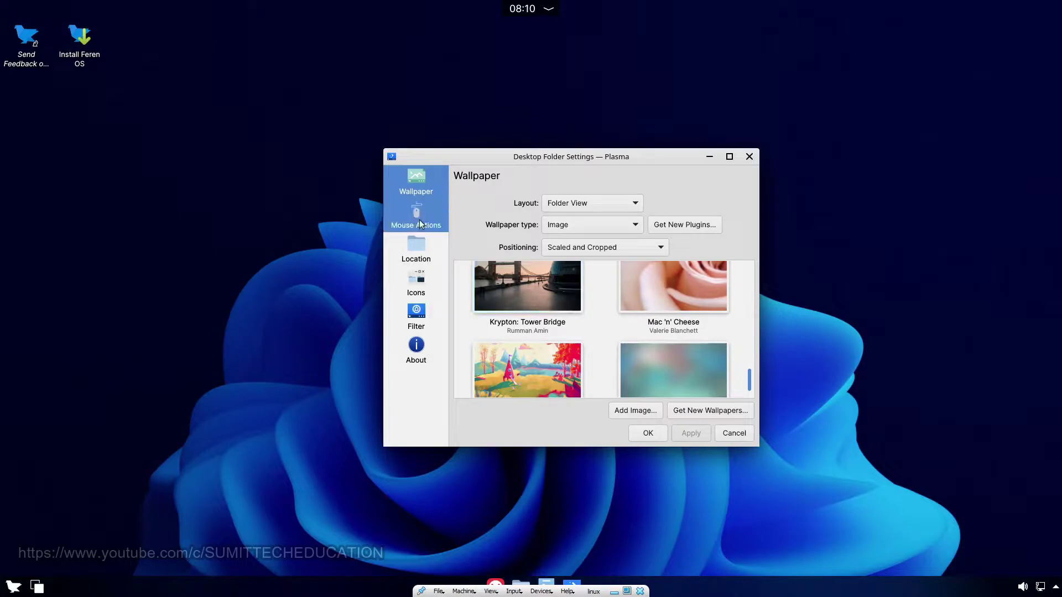
Step: View the desktop file filter settings and close the desktop settings window
click(416, 314)
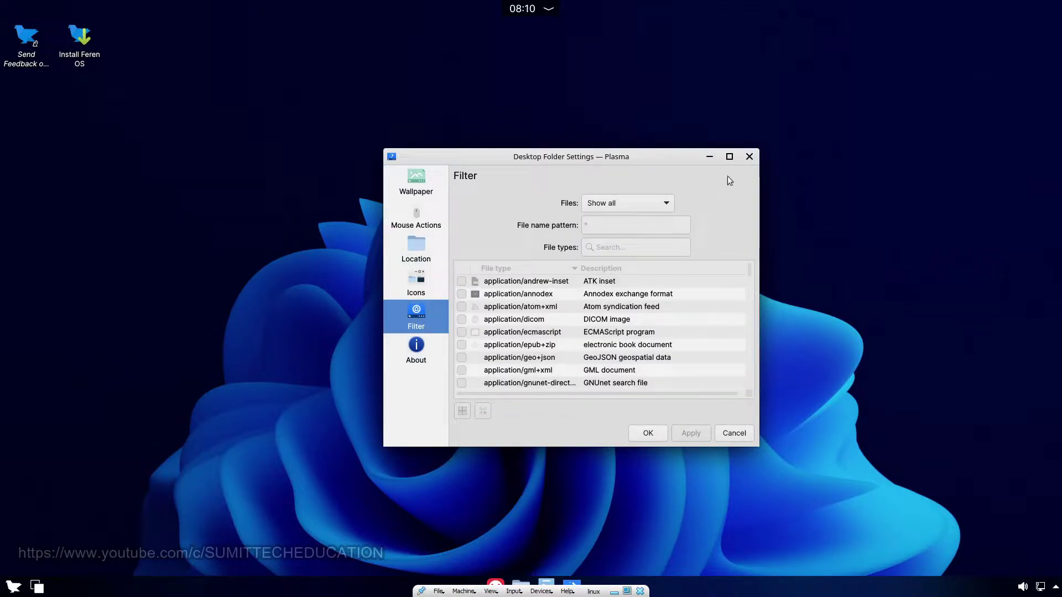
click(749, 157)
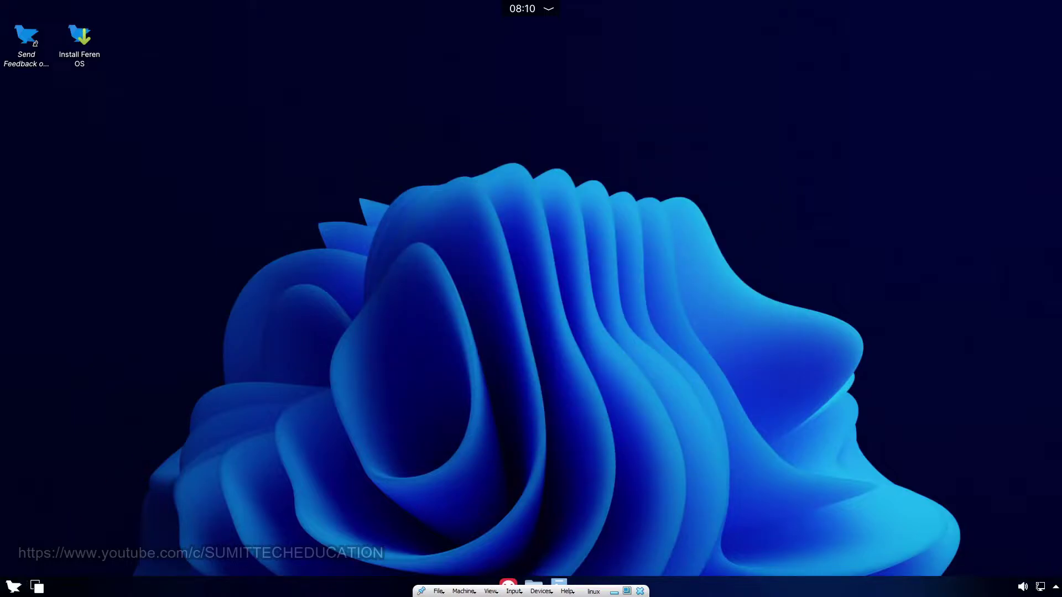
Step: Open the application launcher and look through the full list of installed applications
key(super)
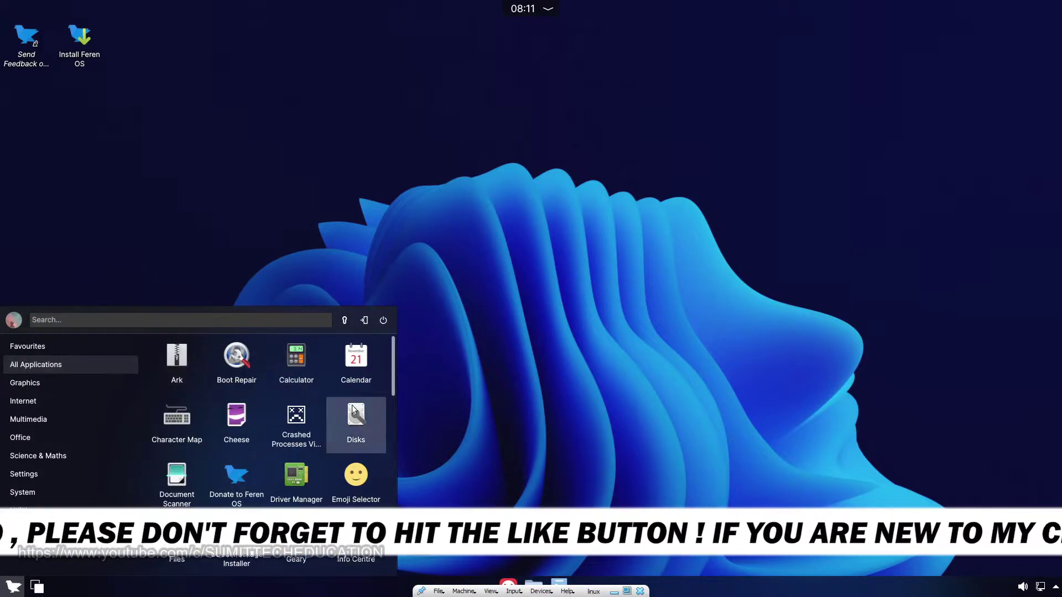
scroll(393, 380, down, 1)
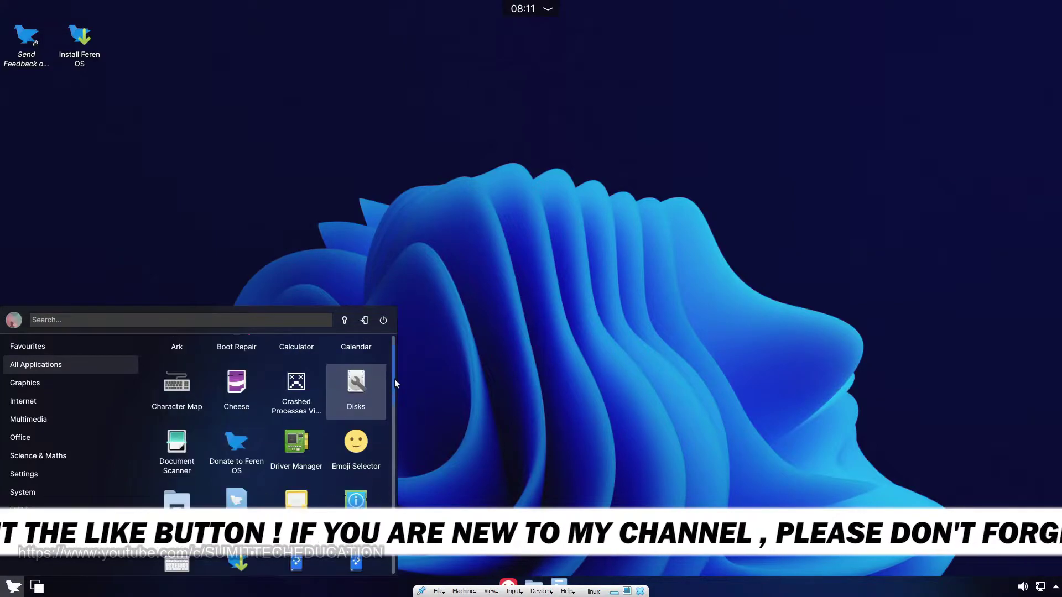
scroll(394, 380, down, 2)
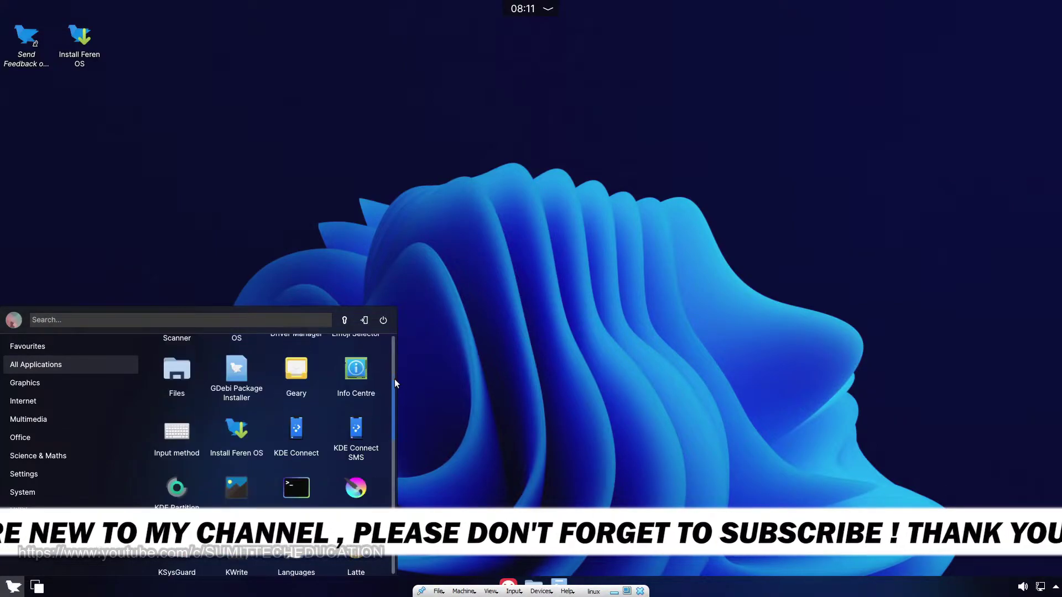
scroll(394, 379, down, 3)
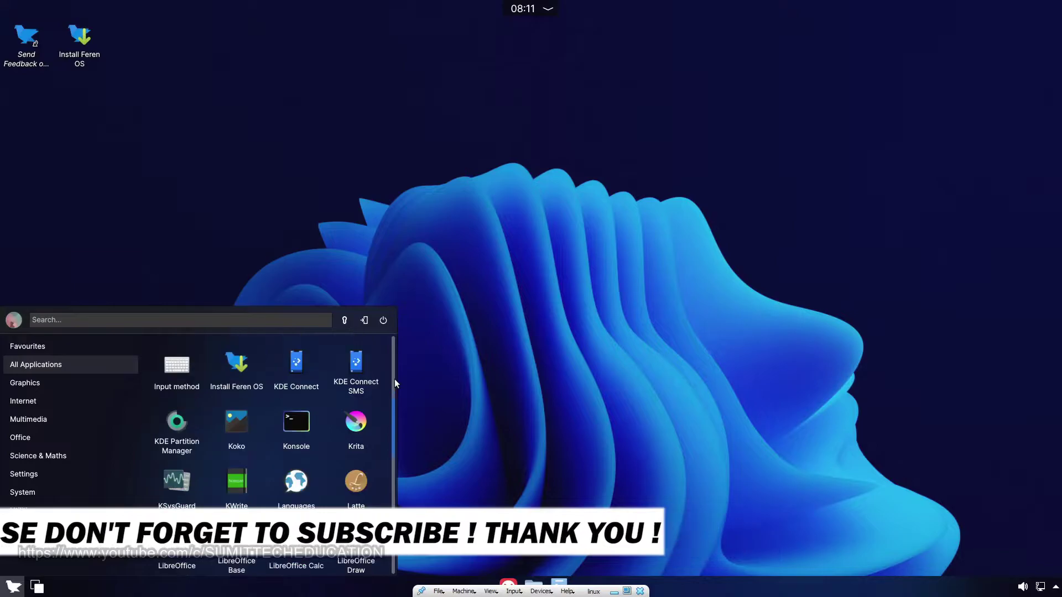
scroll(393, 379, down, 2)
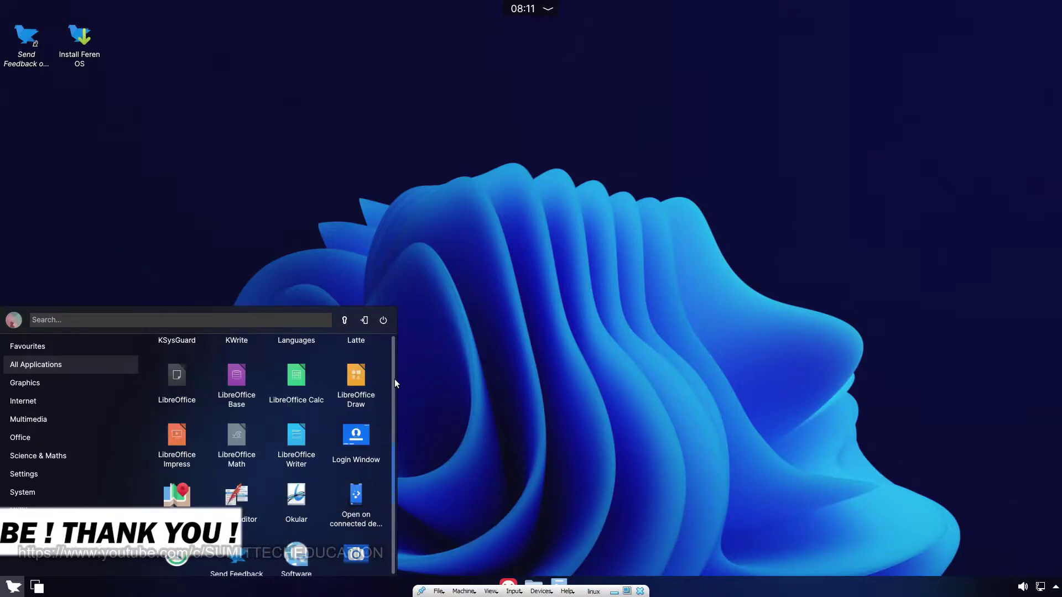
scroll(394, 380, down, 3)
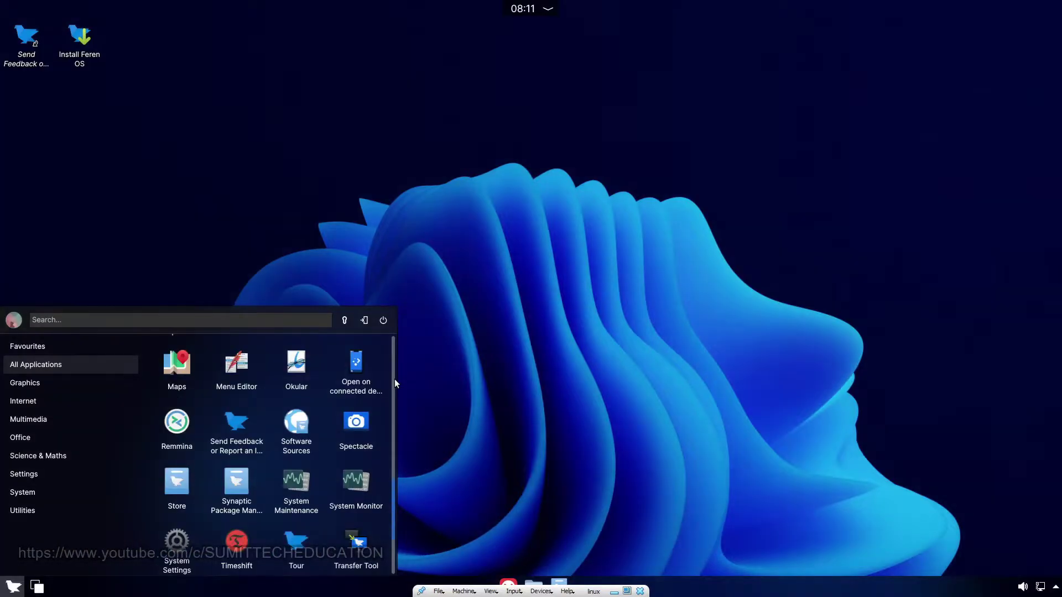
scroll(394, 380, down, 1)
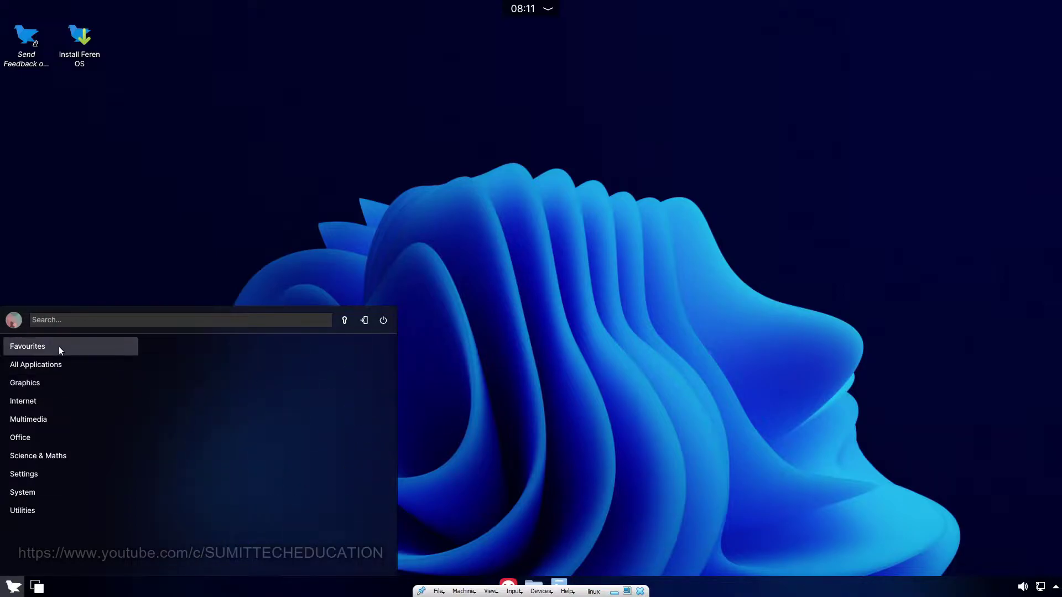
Step: Launch System Settings from the launcher's Settings category and move its window nearer the middle of the desktop
mouse_move(51, 474)
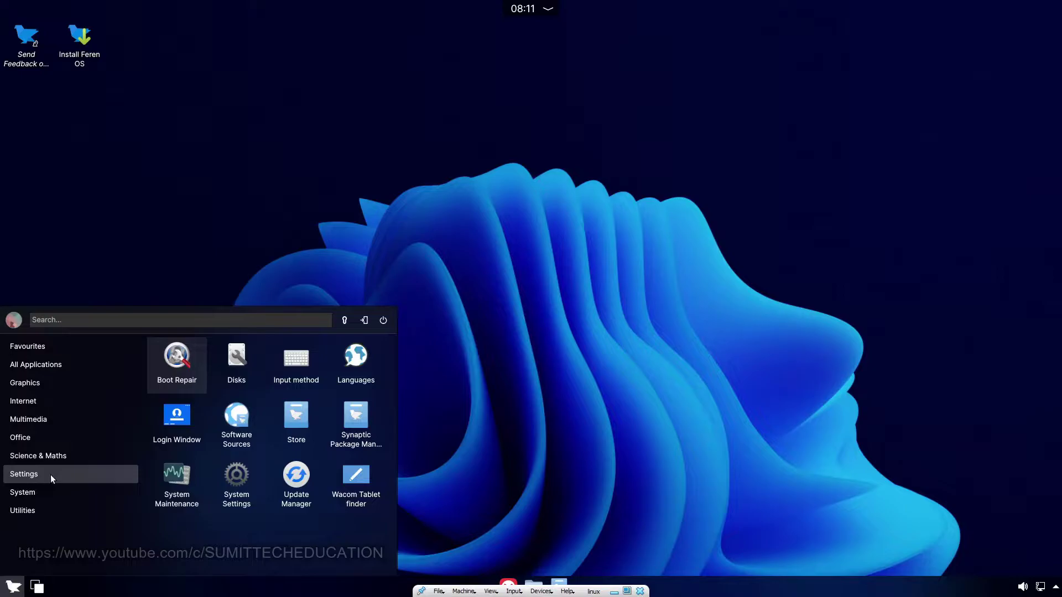
click(237, 486)
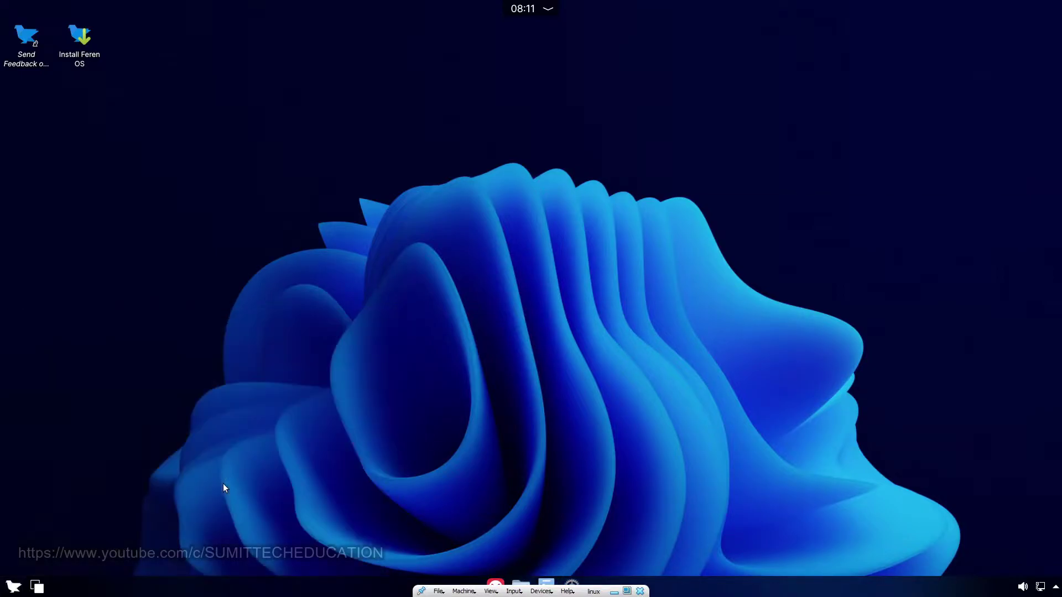
drag(681, 184, 501, 108)
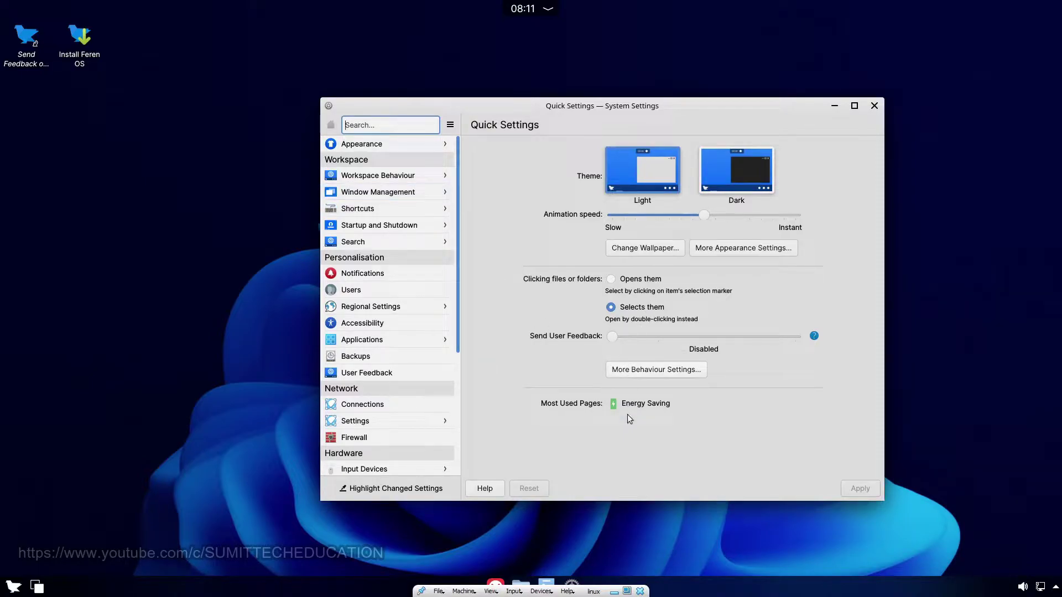
Step: Examine the available global themes, application styles and Plasma styles in the Appearance settings
click(400, 145)
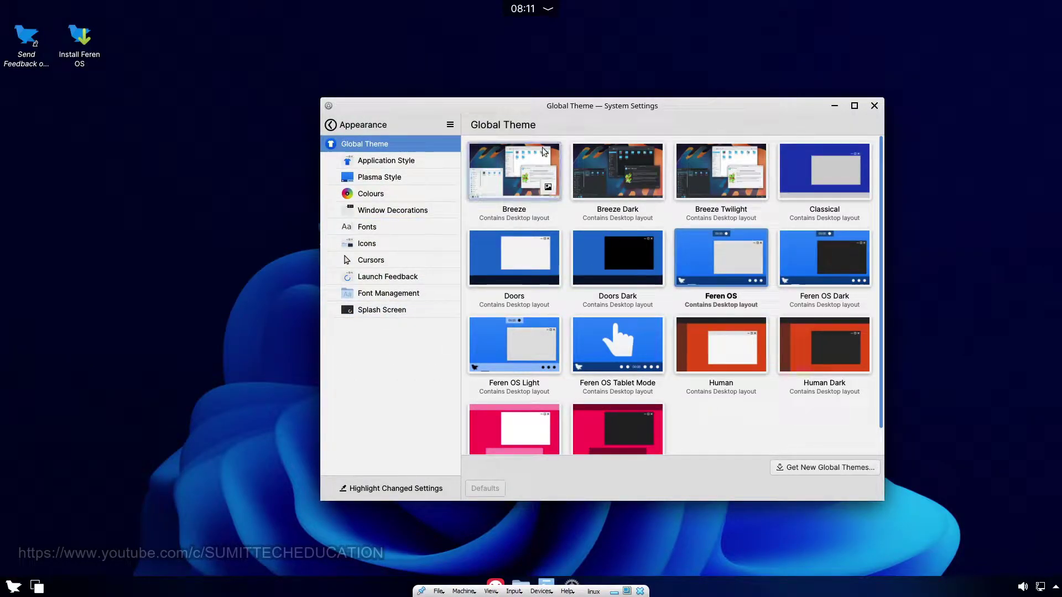
scroll(728, 320, down, 1)
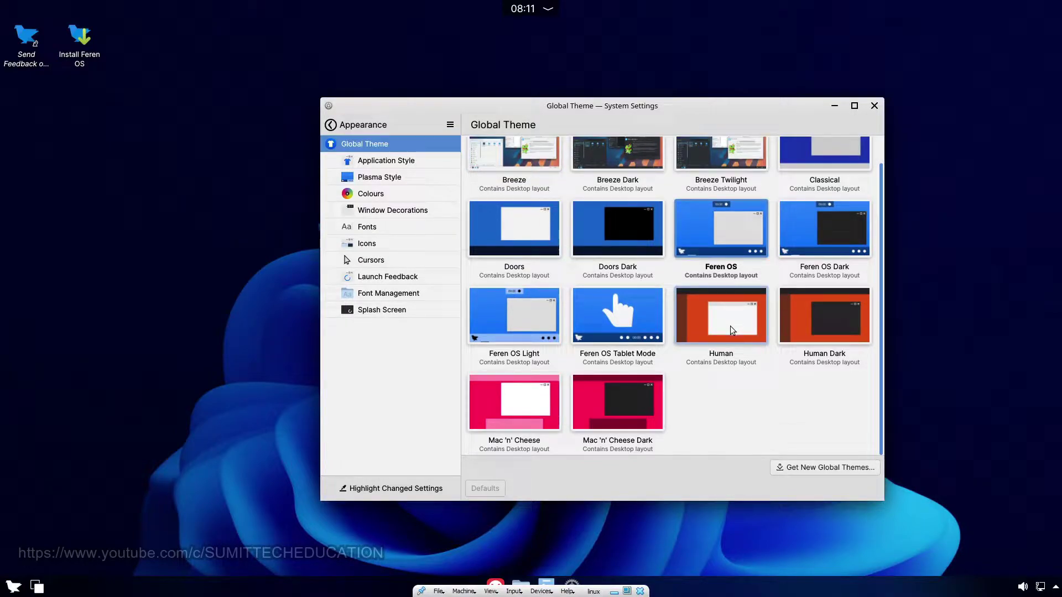
scroll(730, 326, up, 1)
click(412, 164)
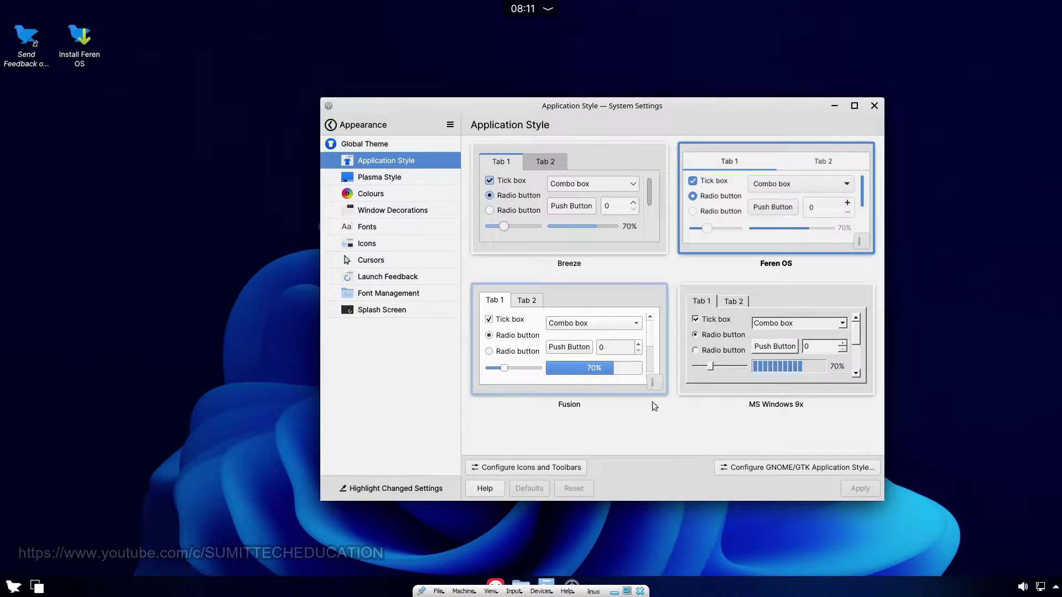
click(370, 178)
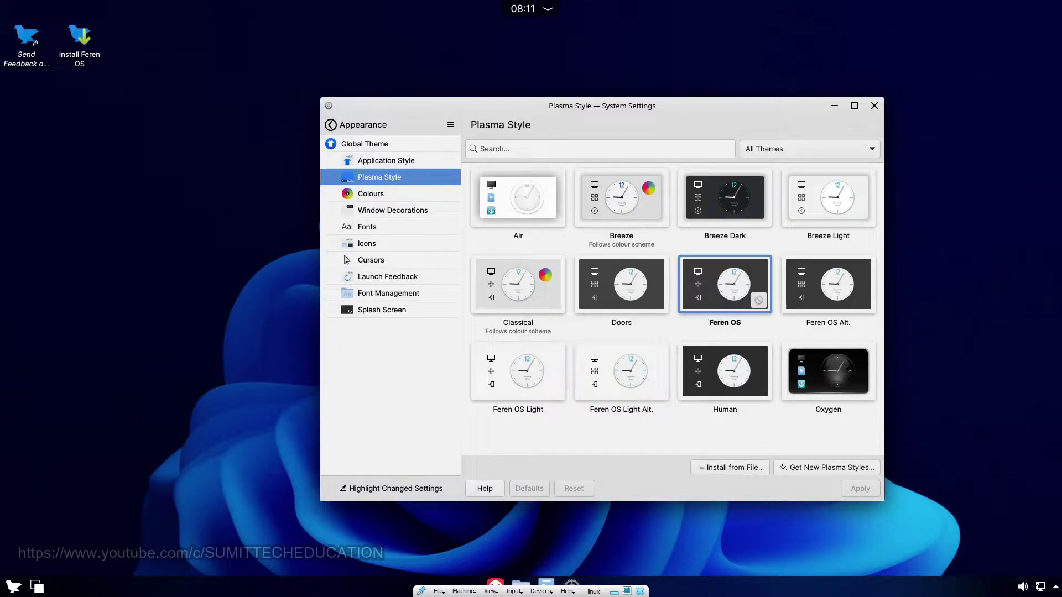
Step: View the clock's calendar and the notifications, closing them to return to the Plasma Style settings
click(522, 12)
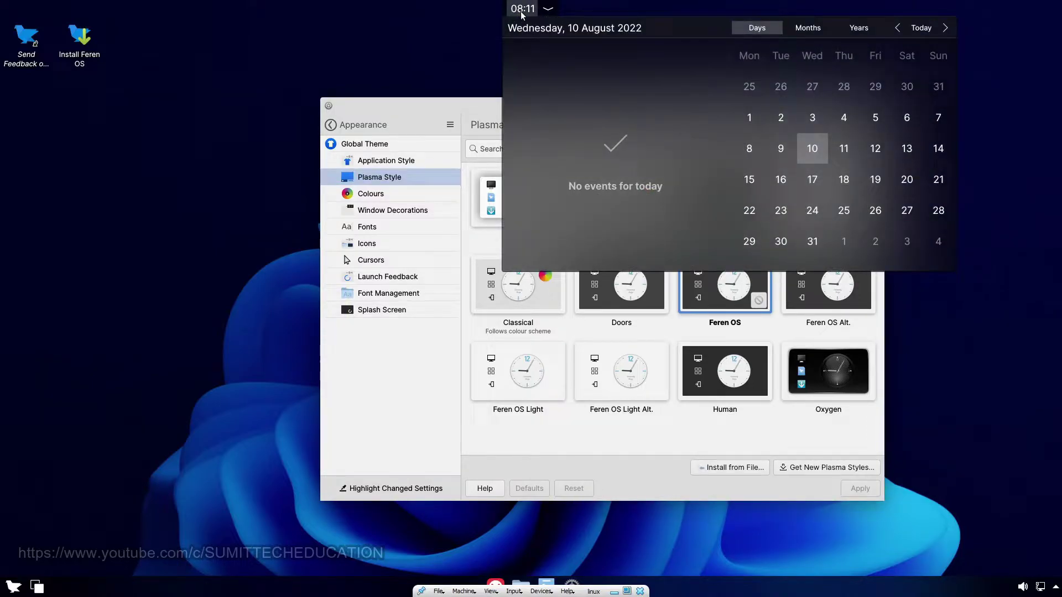
click(546, 10)
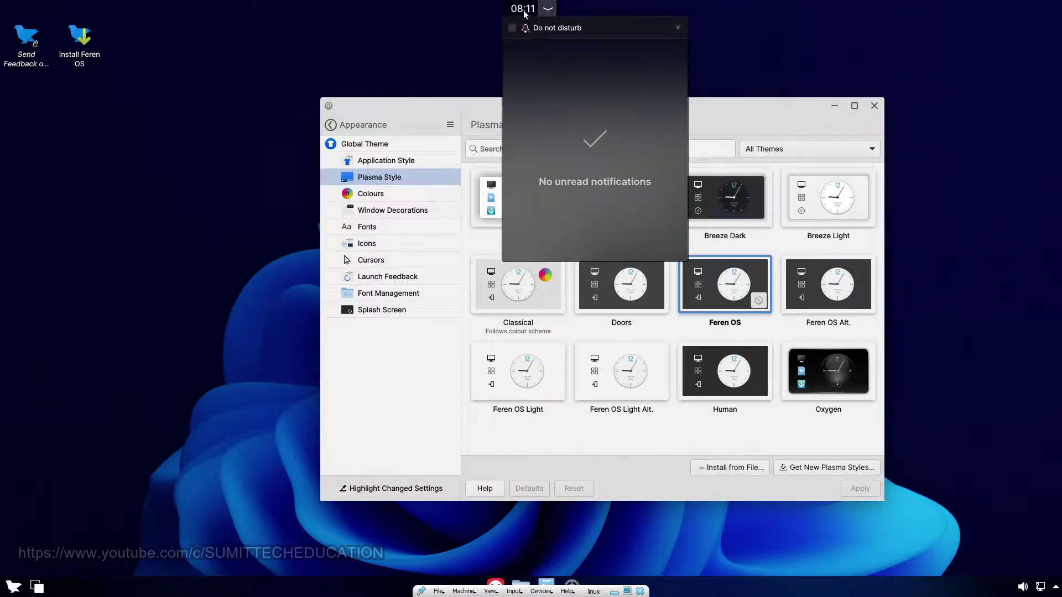
click(525, 14)
click(430, 387)
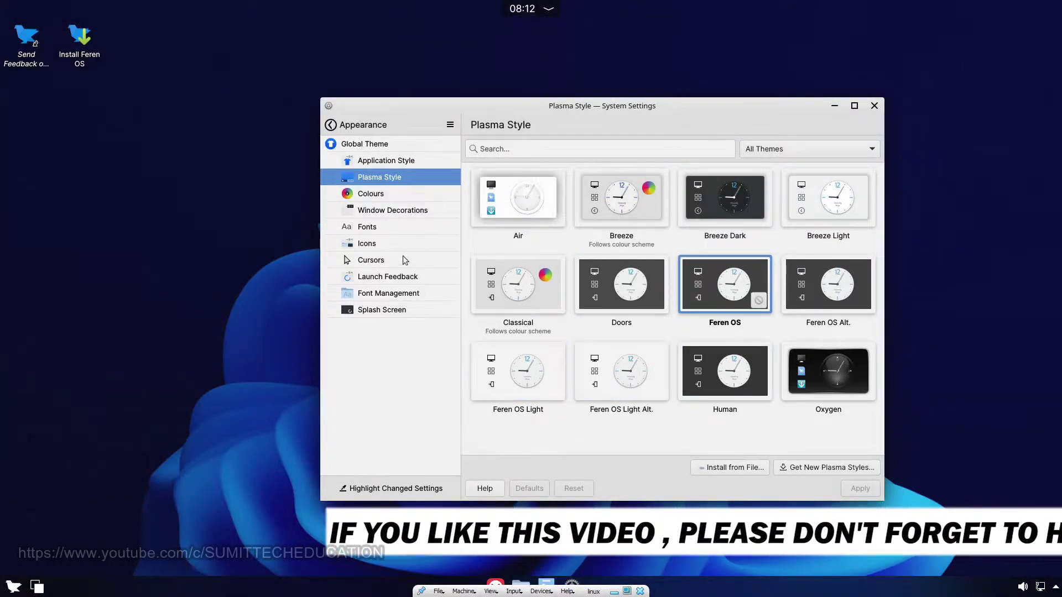
Step: Look through all the available colour schemes in the Colours settings
click(375, 197)
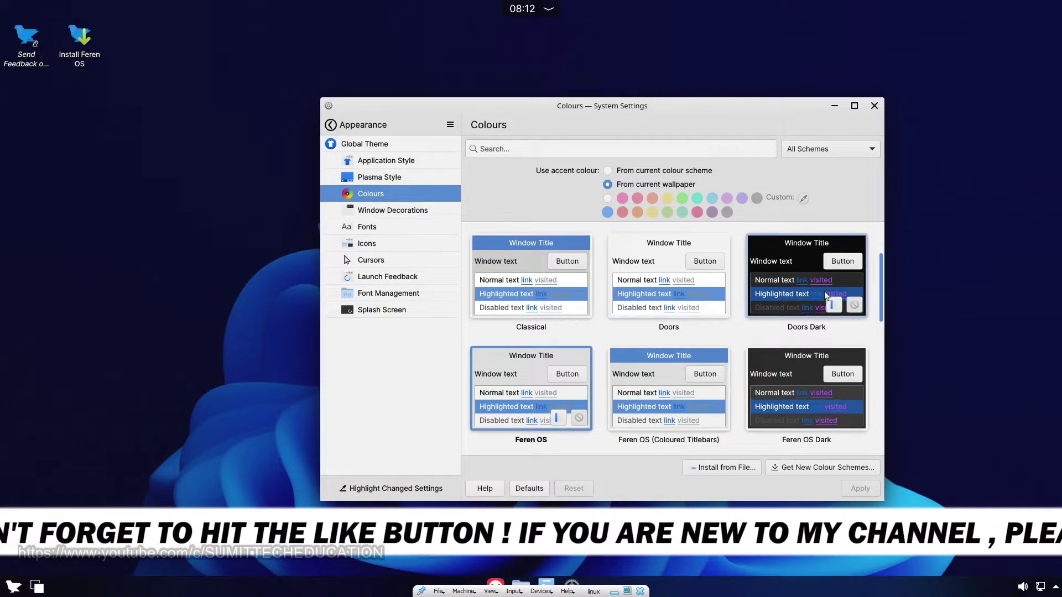
scroll(861, 306, down, 2)
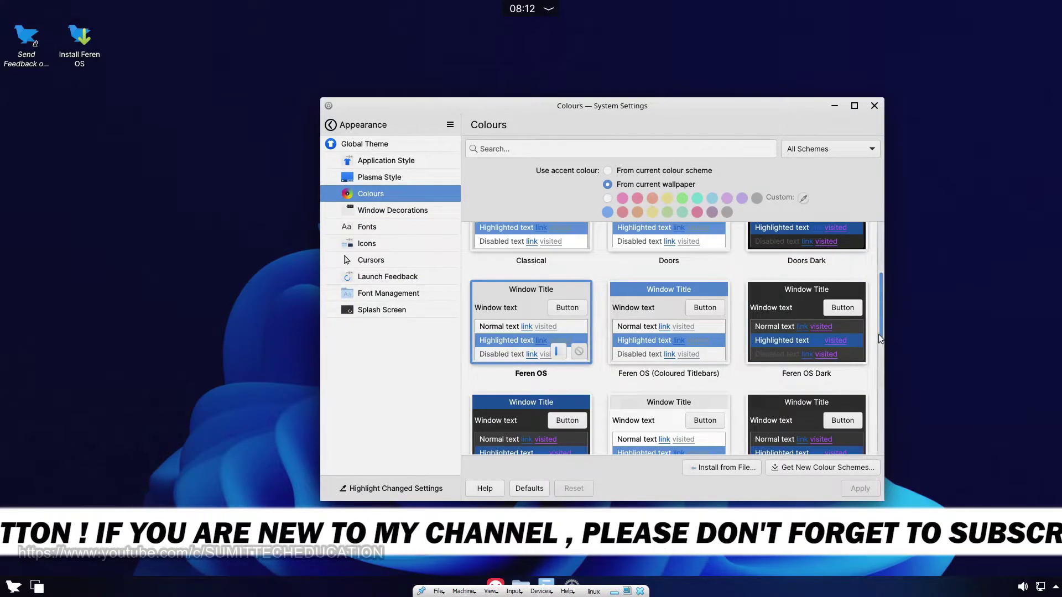
drag(882, 335, 886, 447)
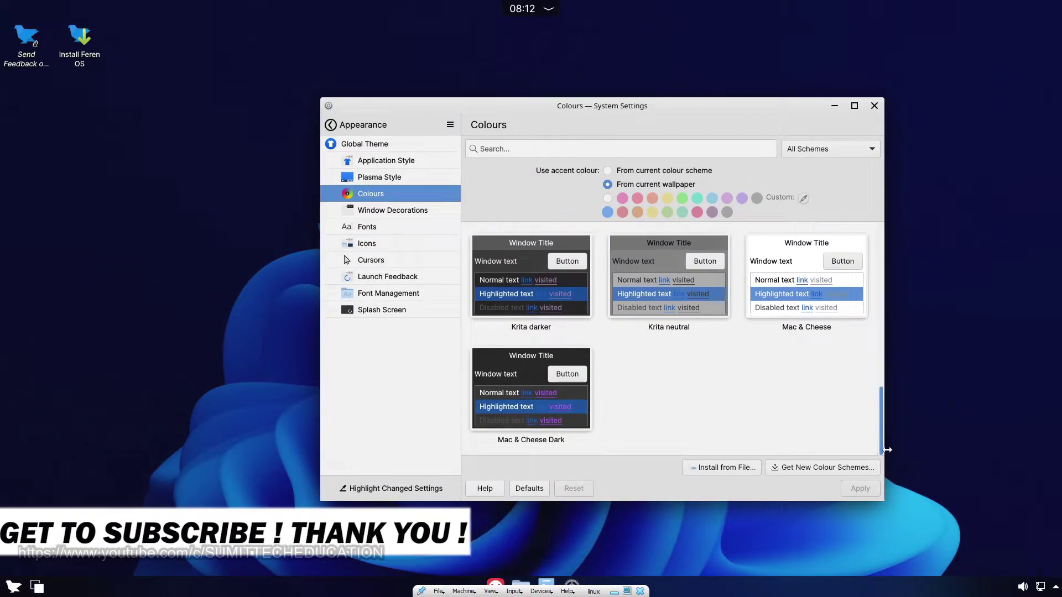
Step: Apply the Breeze theme to the window decorations
click(428, 215)
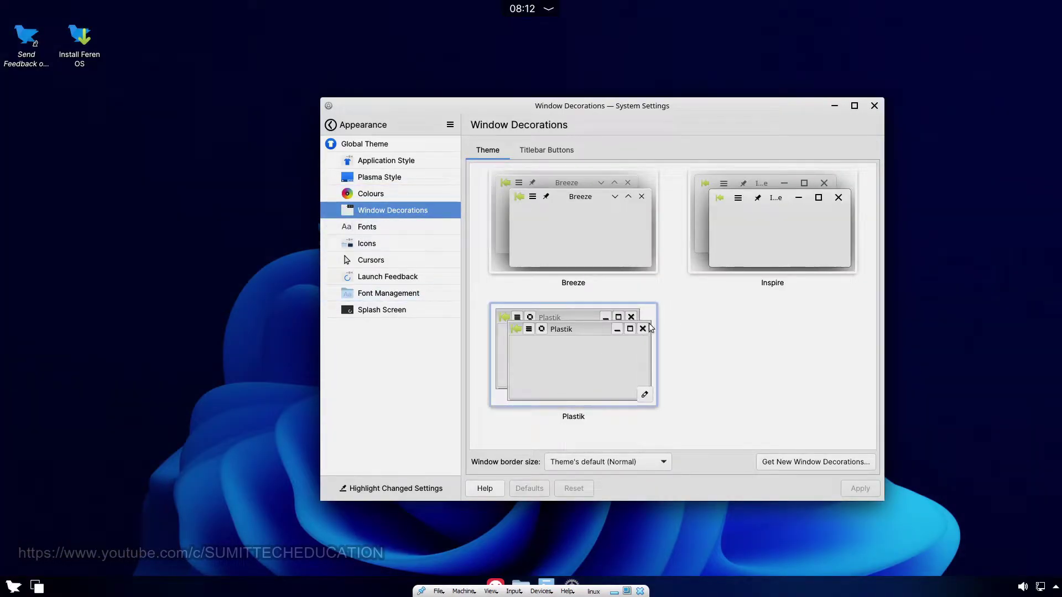
click(629, 231)
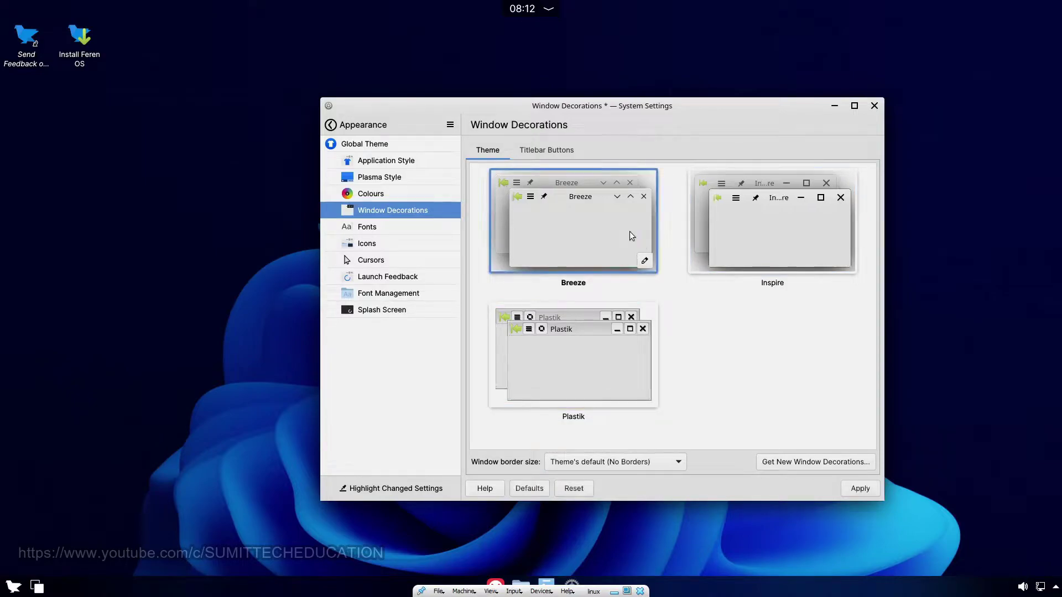
click(852, 492)
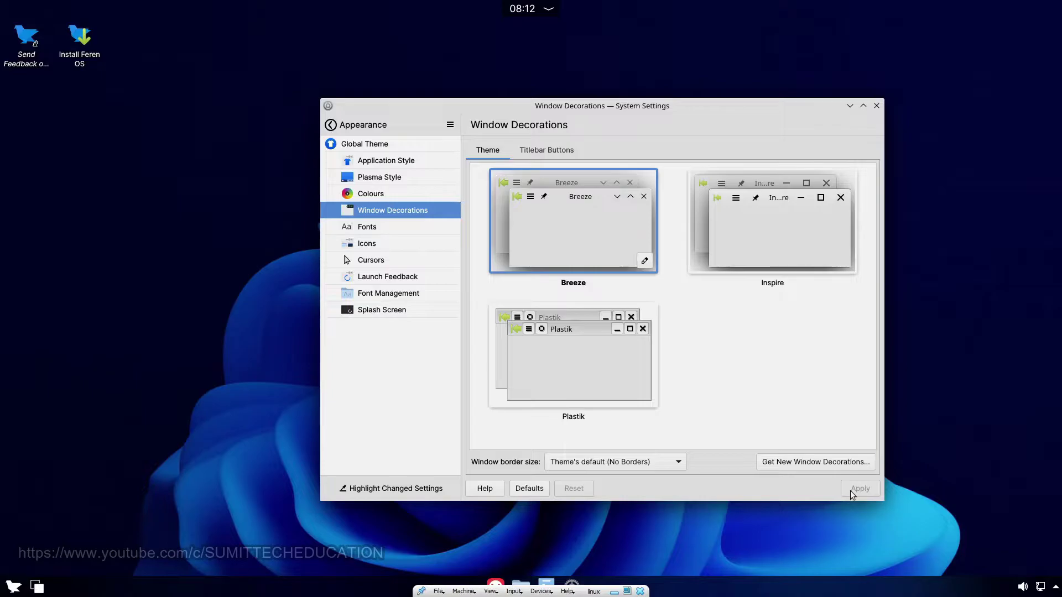
Step: View the Fonts and Icons settings, and apply the Breeze Light cursor theme
click(407, 232)
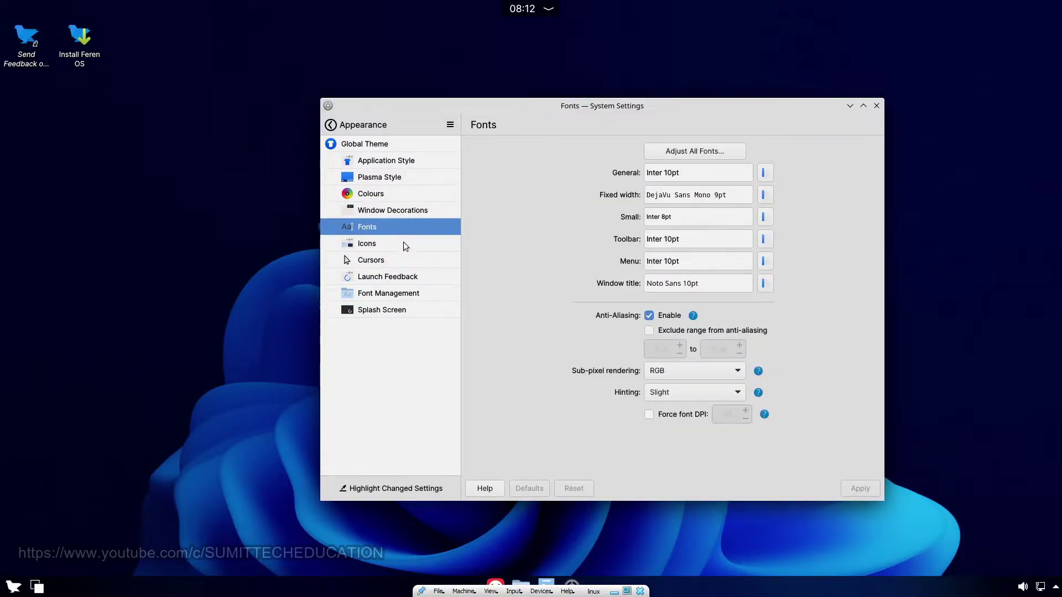
click(403, 248)
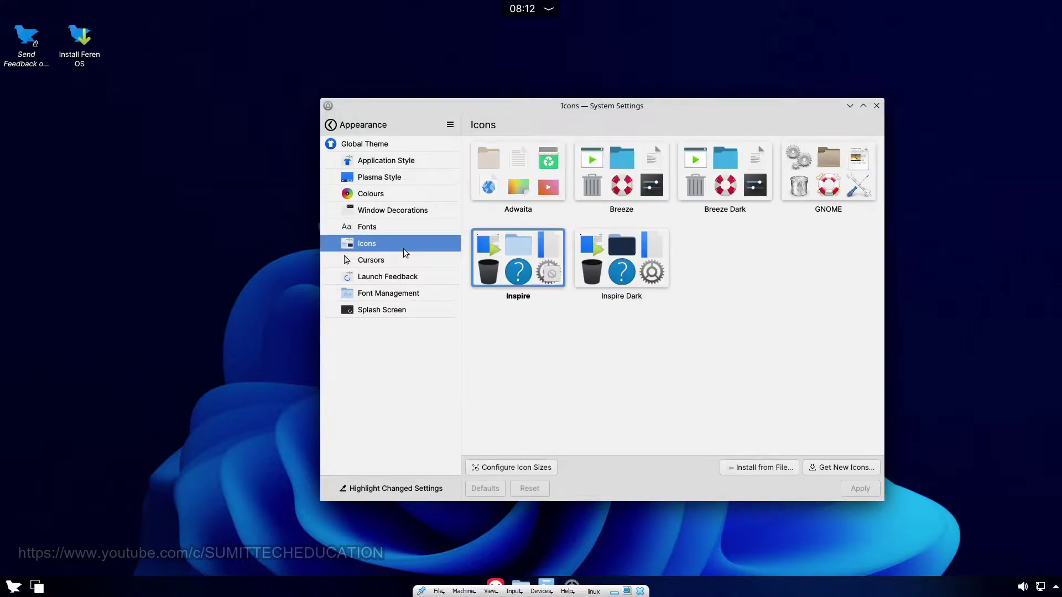
click(403, 260)
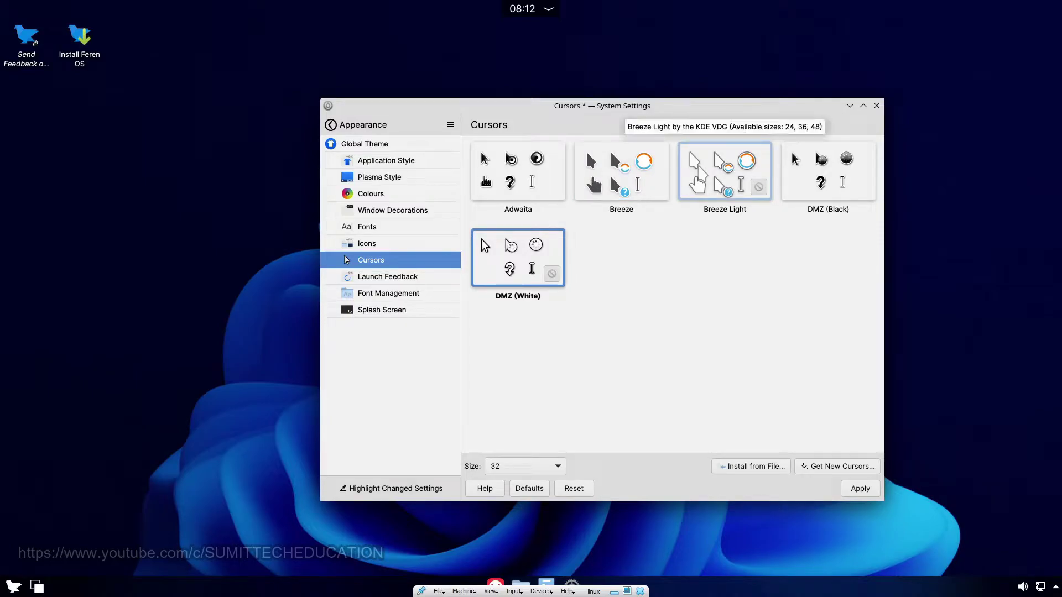
click(698, 175)
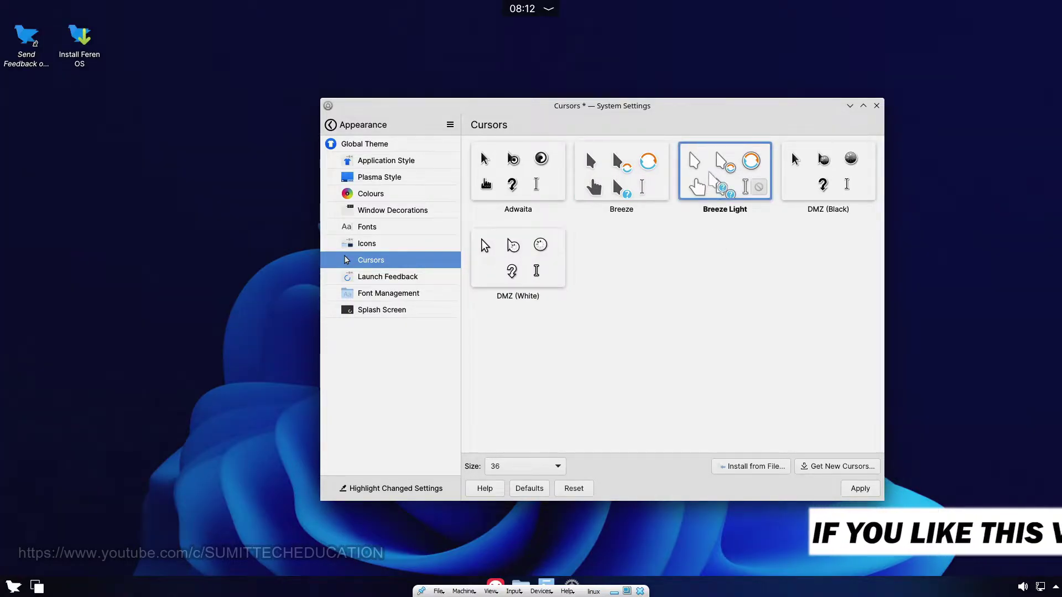
click(860, 489)
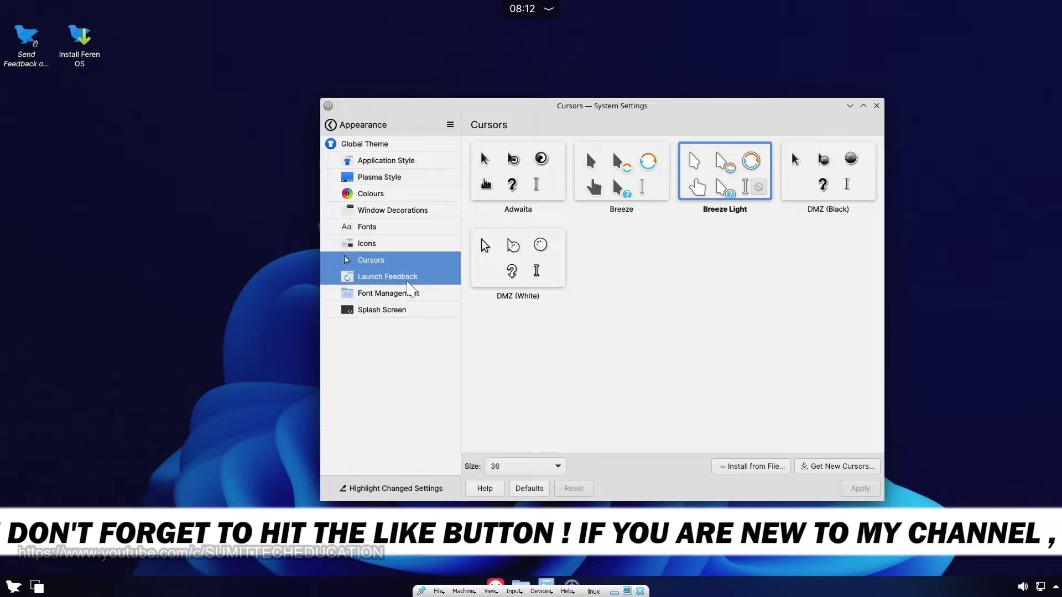
Step: View the application launch feedback settings
click(396, 276)
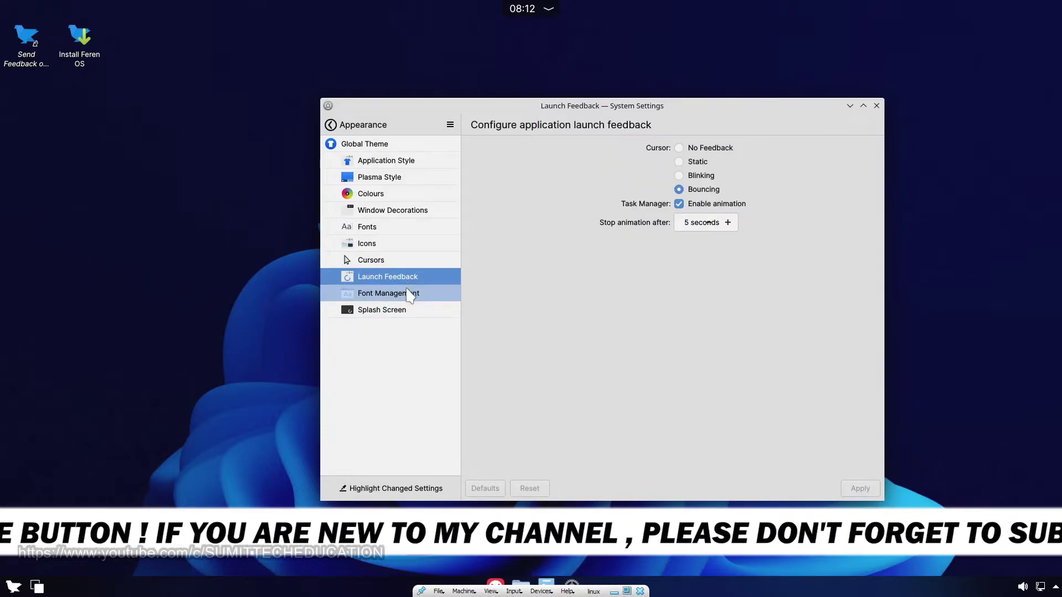
click(409, 289)
click(410, 278)
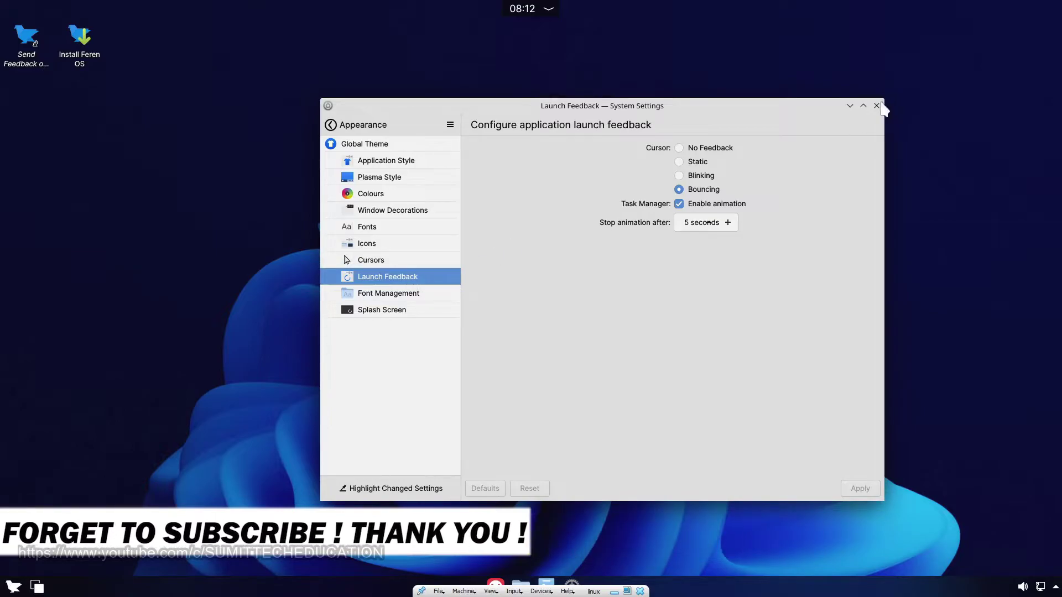
Step: Minimise and restore the System Settings window, and open the Font Management settings
click(850, 105)
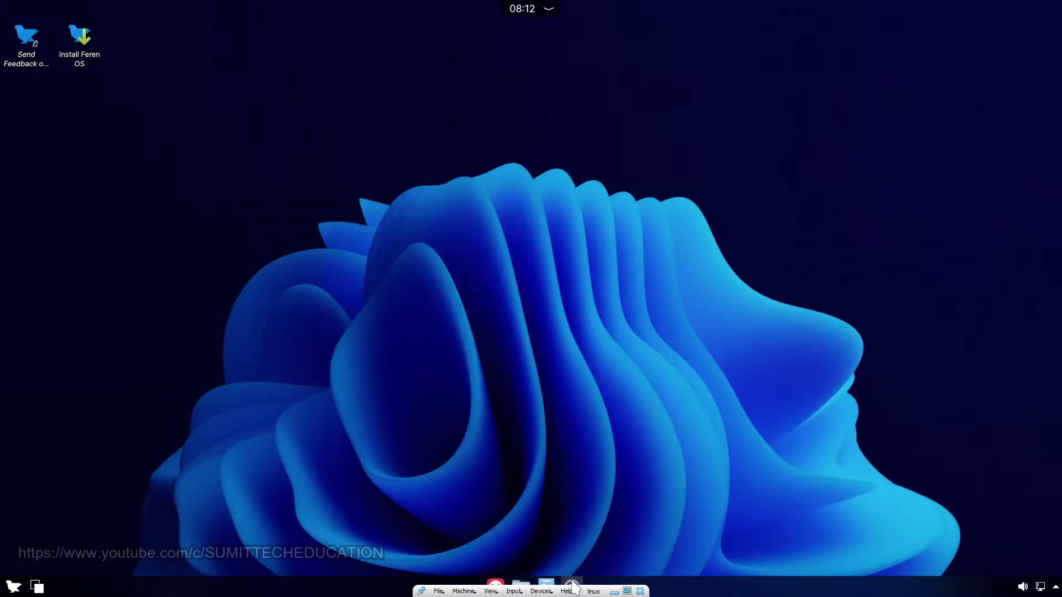
click(572, 587)
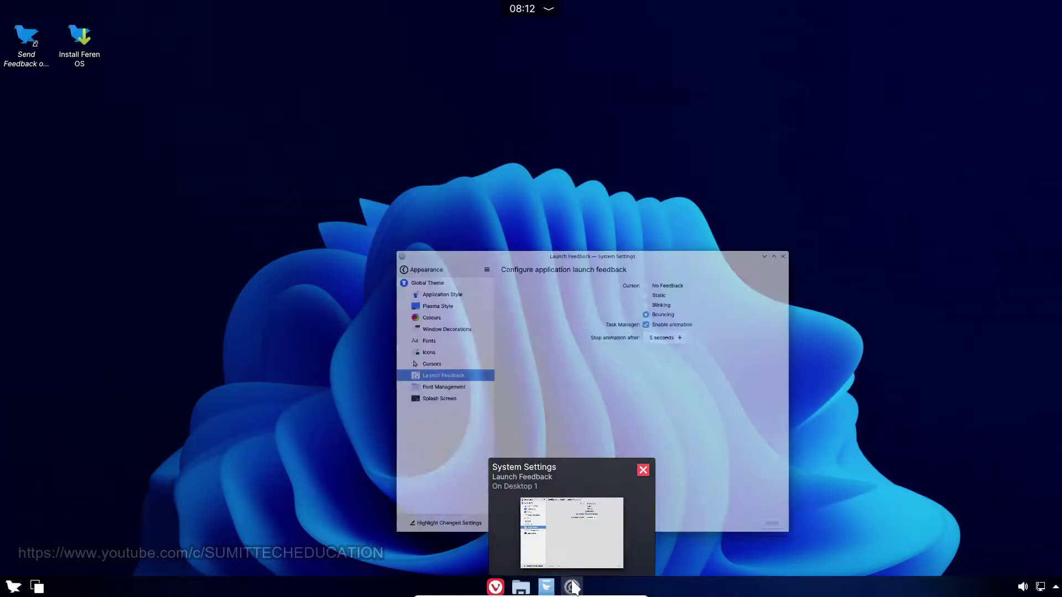
click(378, 296)
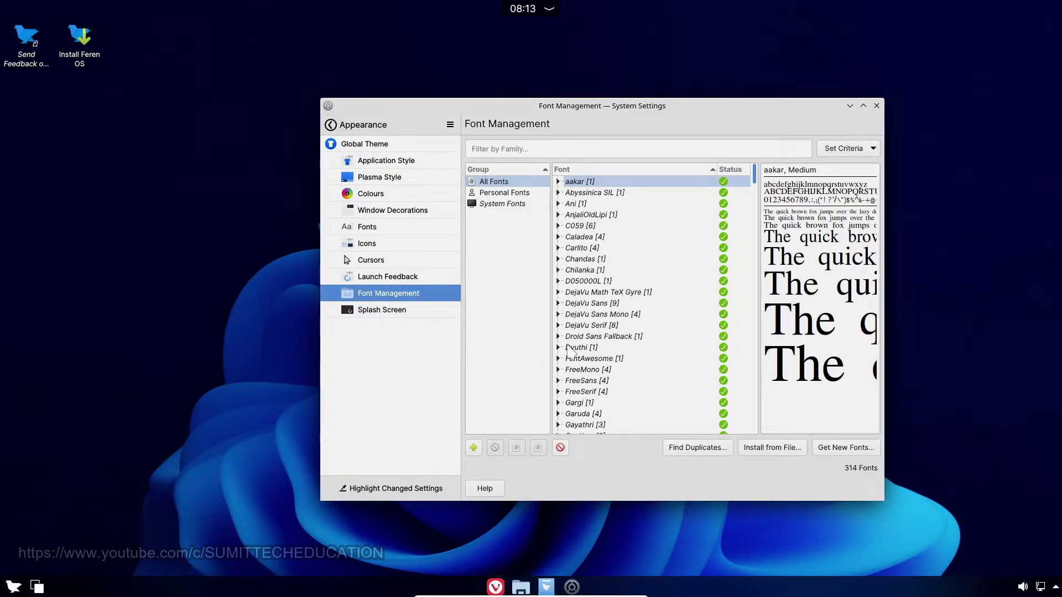
Step: View the Splash Screen settings and preview the Breeze splash screen
click(443, 317)
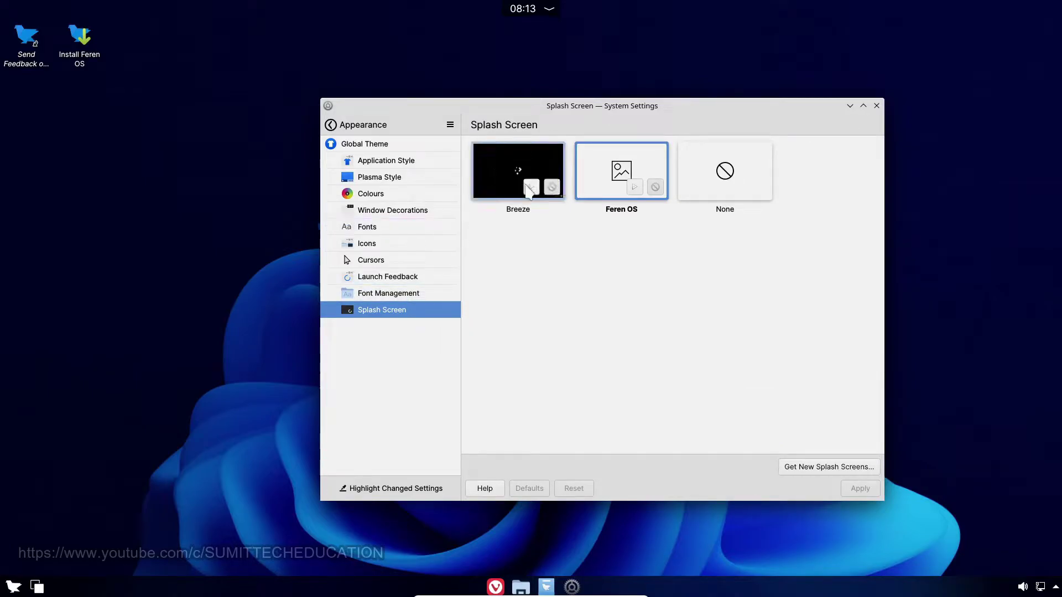
click(531, 187)
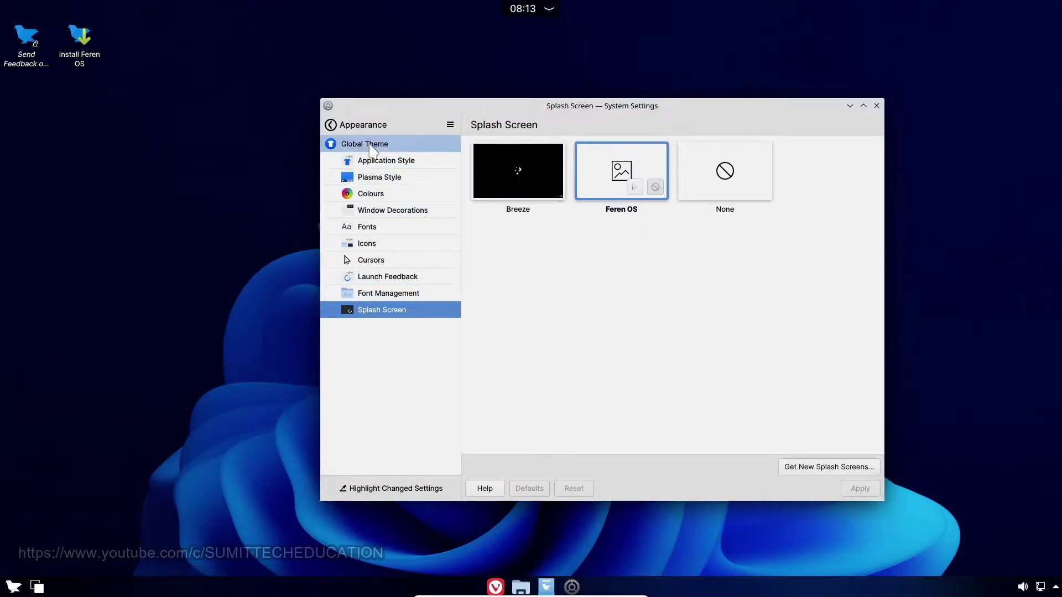
click(330, 124)
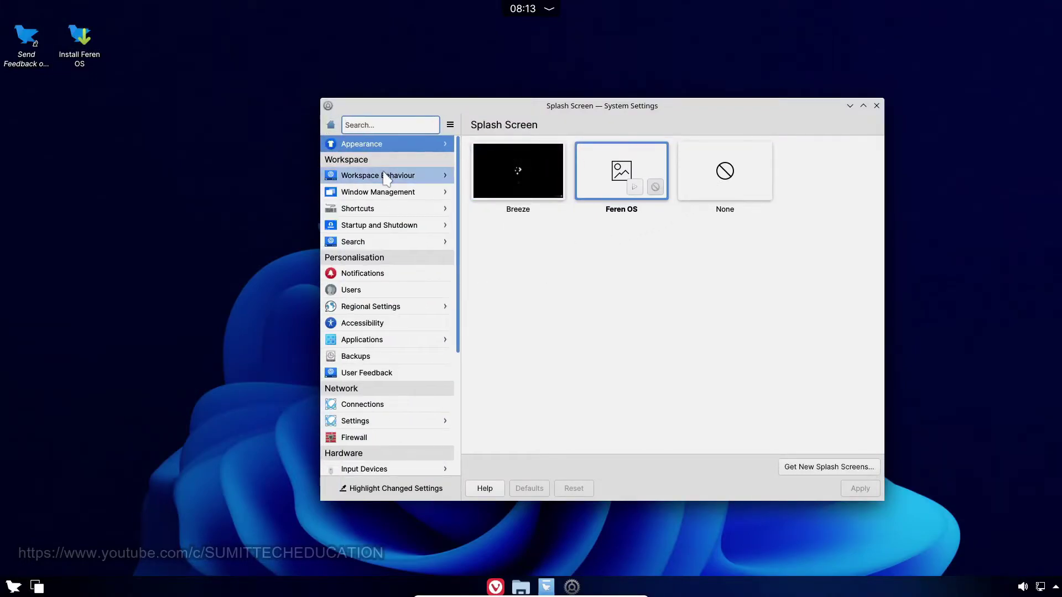
Step: View the General Behaviour settings under Workspace Behaviour and look through the full list of Desktop Effects
click(384, 170)
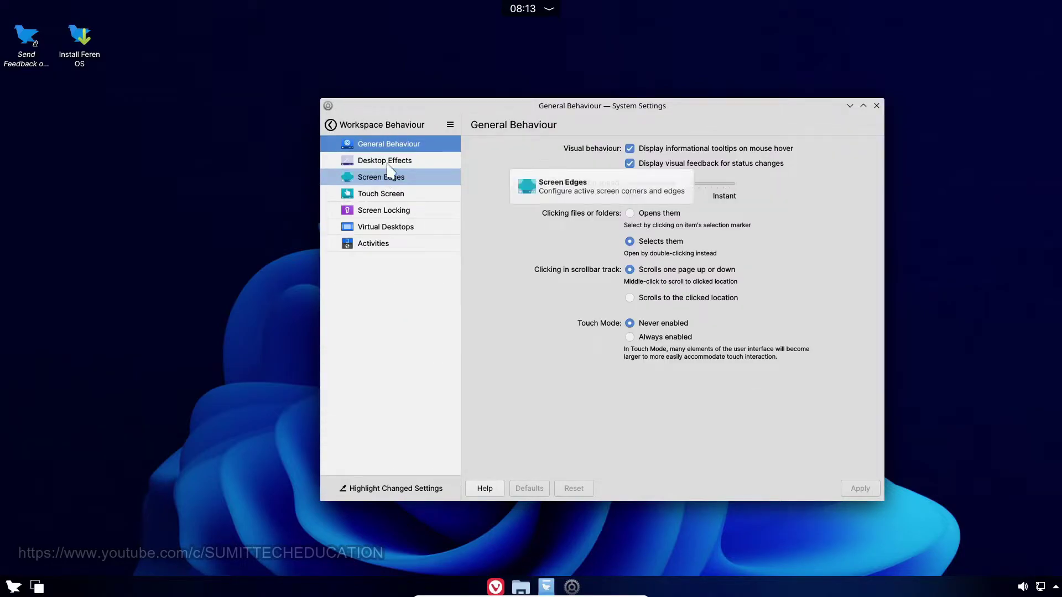
click(392, 164)
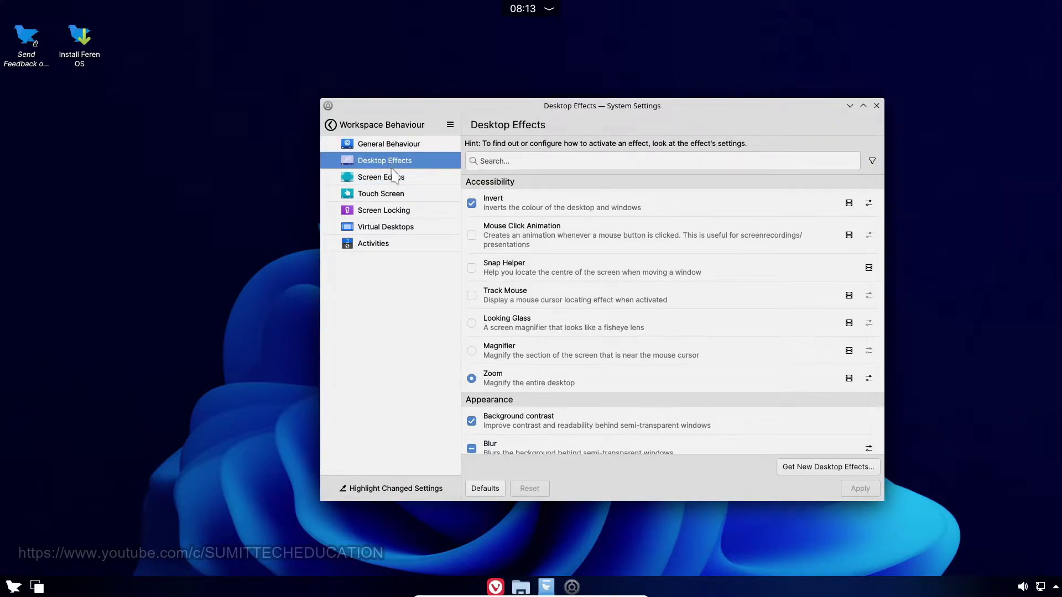
scroll(725, 413, down, 5)
scroll(726, 415, down, 12)
scroll(725, 413, down, 9)
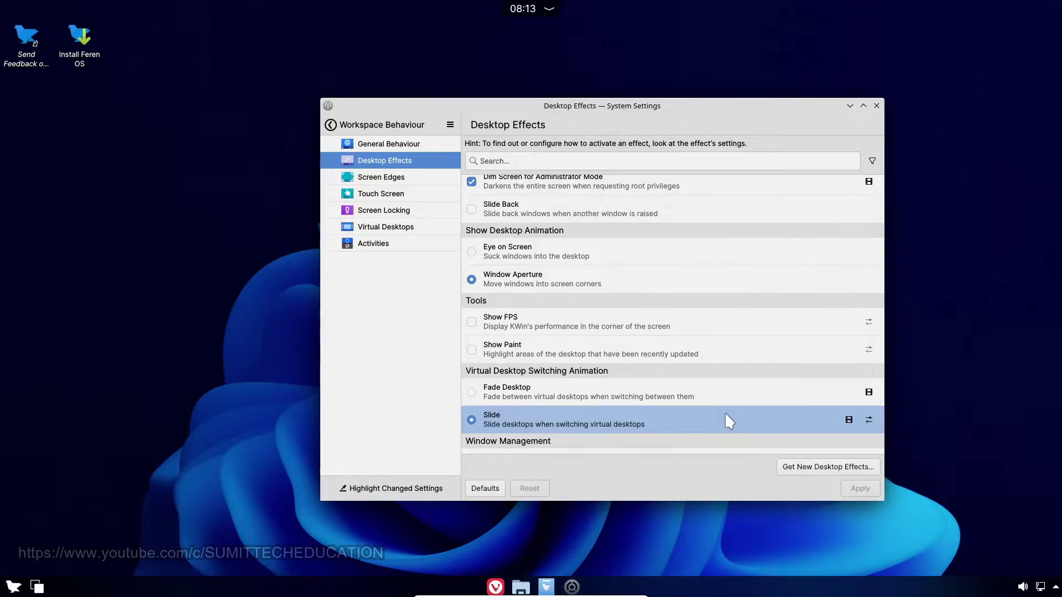
scroll(725, 413, down, 6)
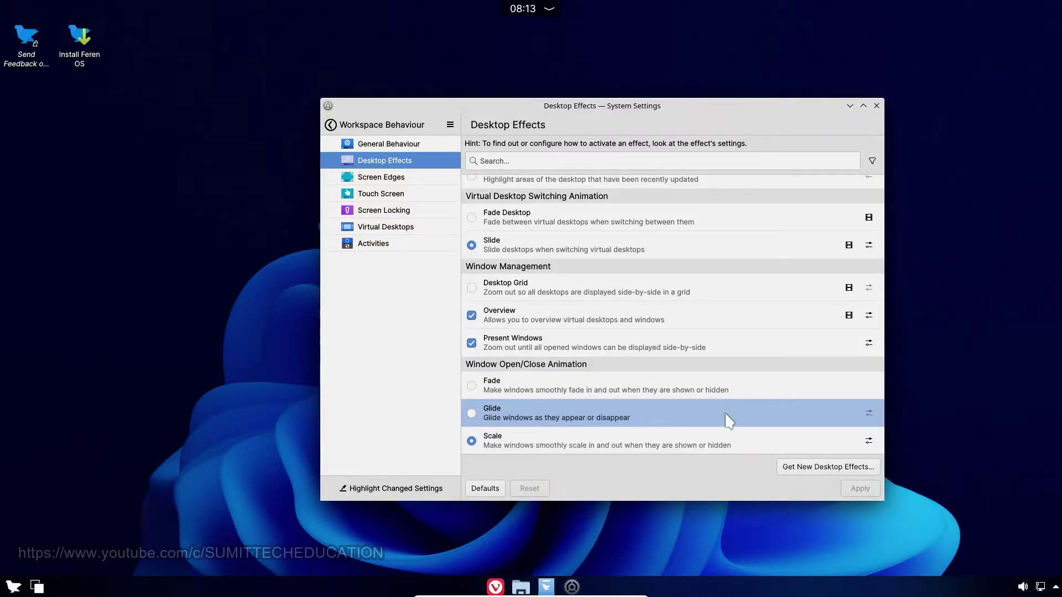
Step: View the remaining Workspace Behaviour settings: Screen Edges, Touch Screen, Screen Locking, Virtual Desktops and Activities
click(398, 180)
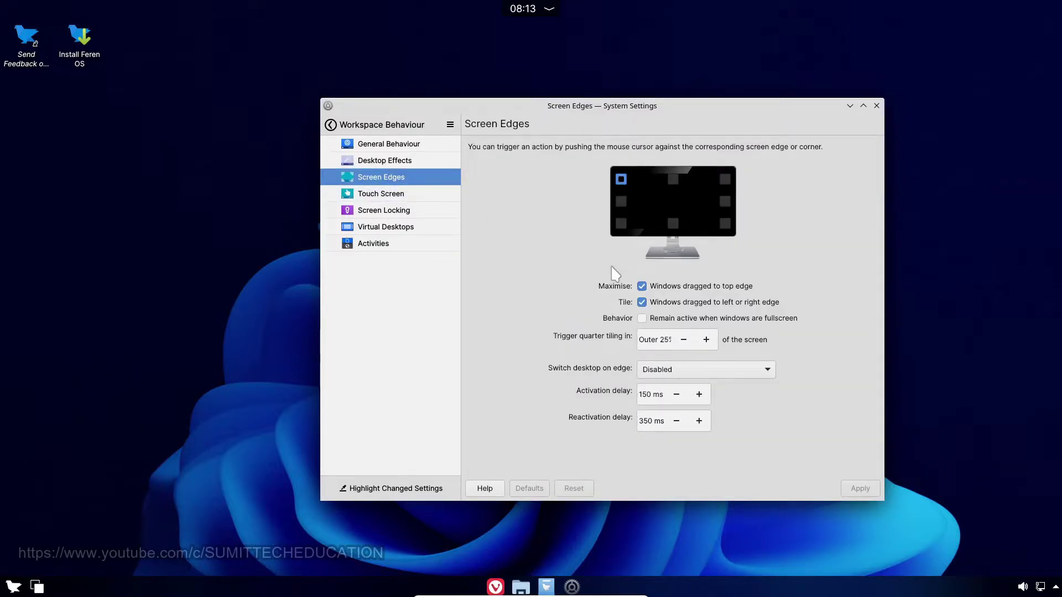
click(398, 194)
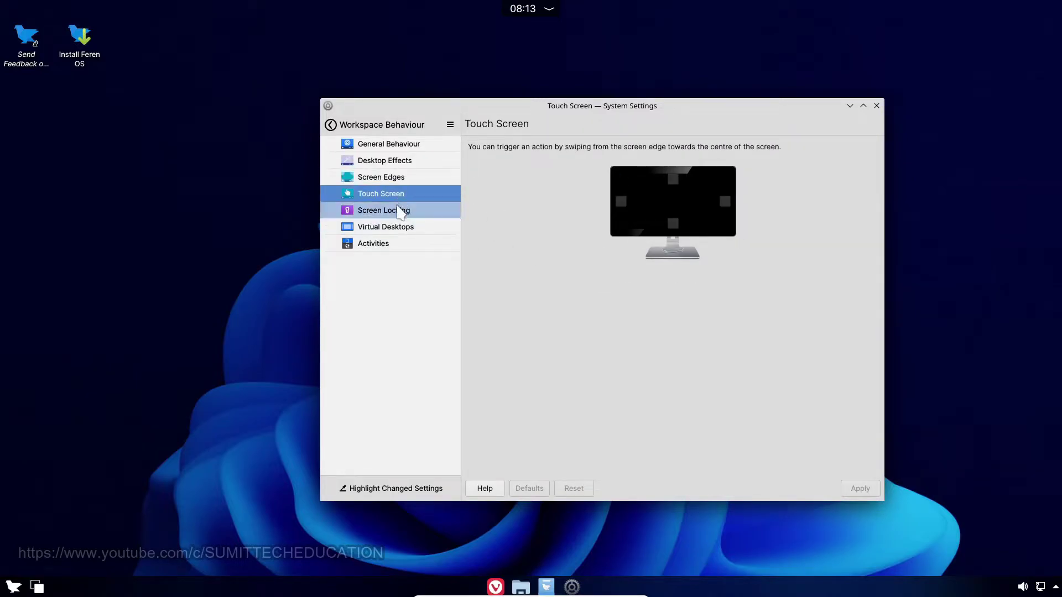
click(398, 211)
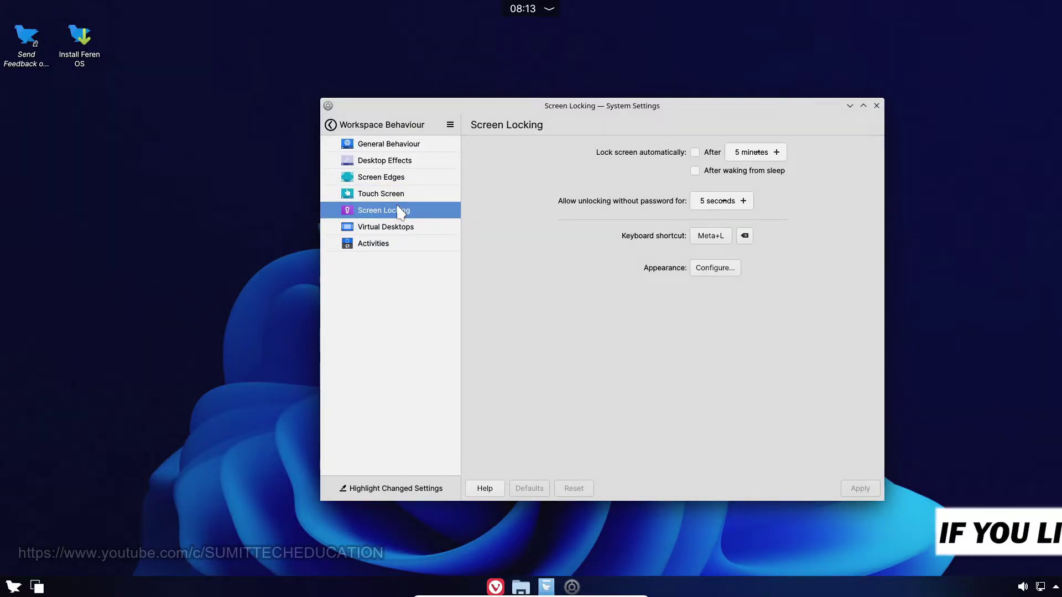
click(402, 228)
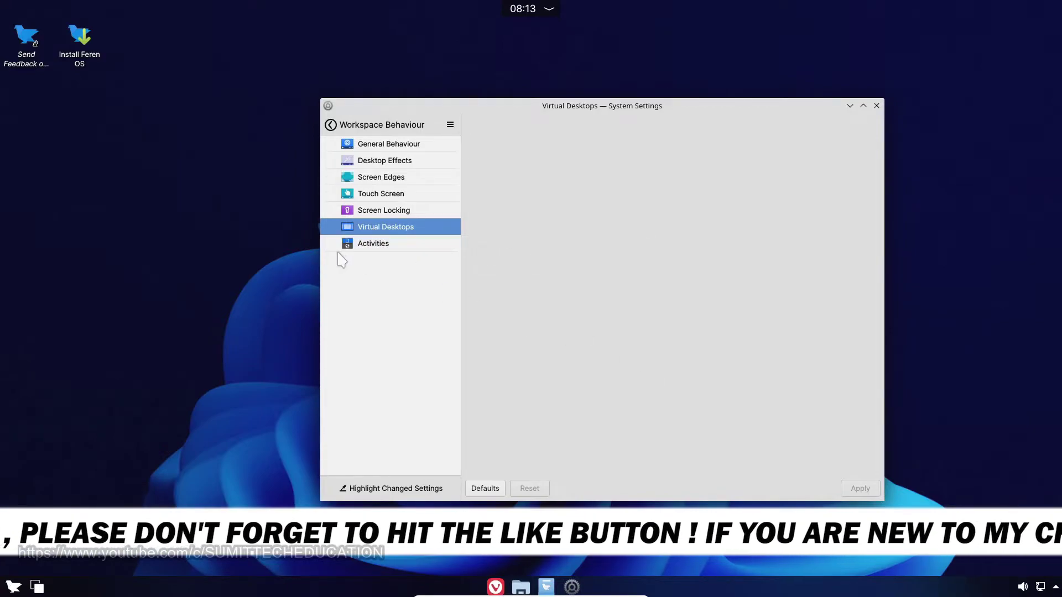
click(367, 244)
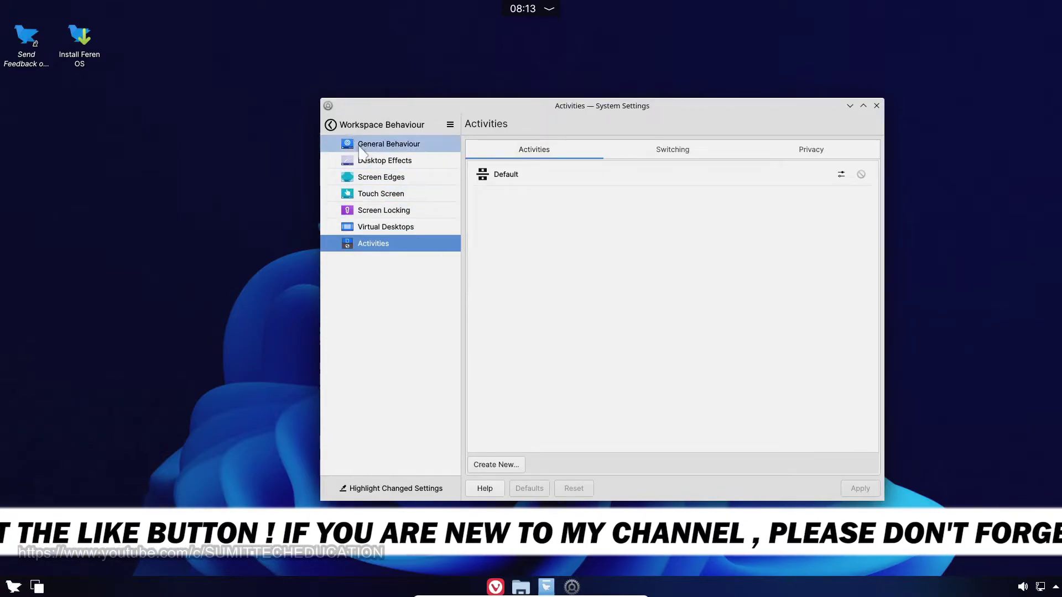
click(331, 125)
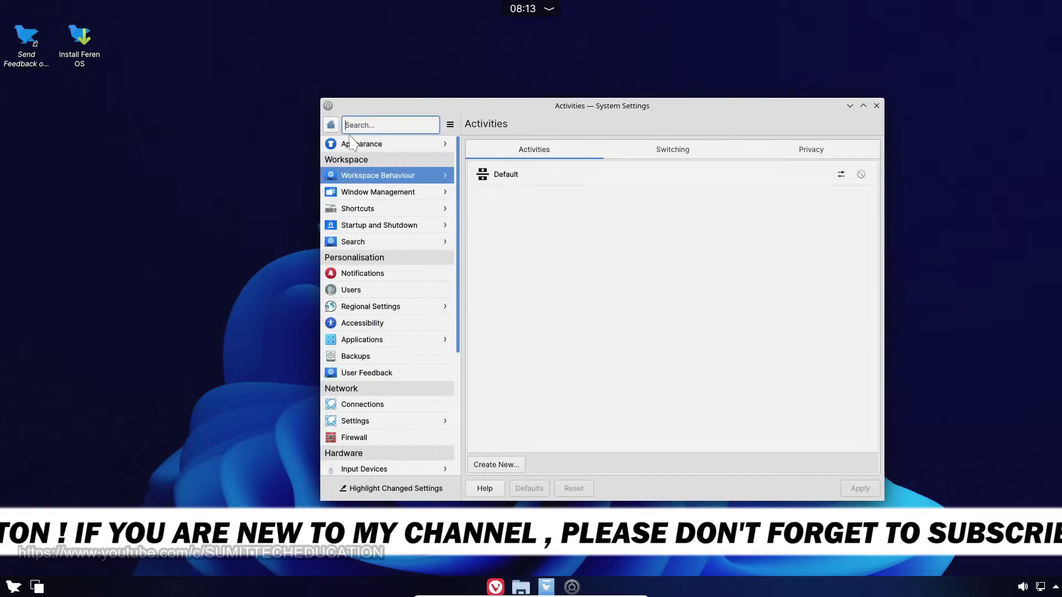
Step: View the Window Management settings for Window Behavior, Task Switcher, KWin Scripts and Window Rules
click(433, 194)
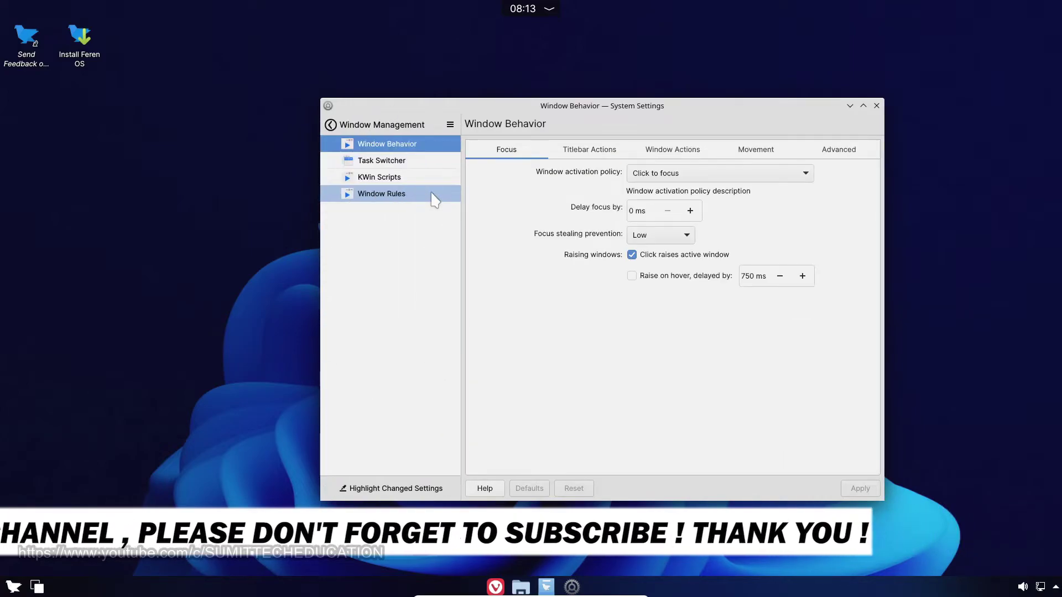
click(424, 161)
click(422, 178)
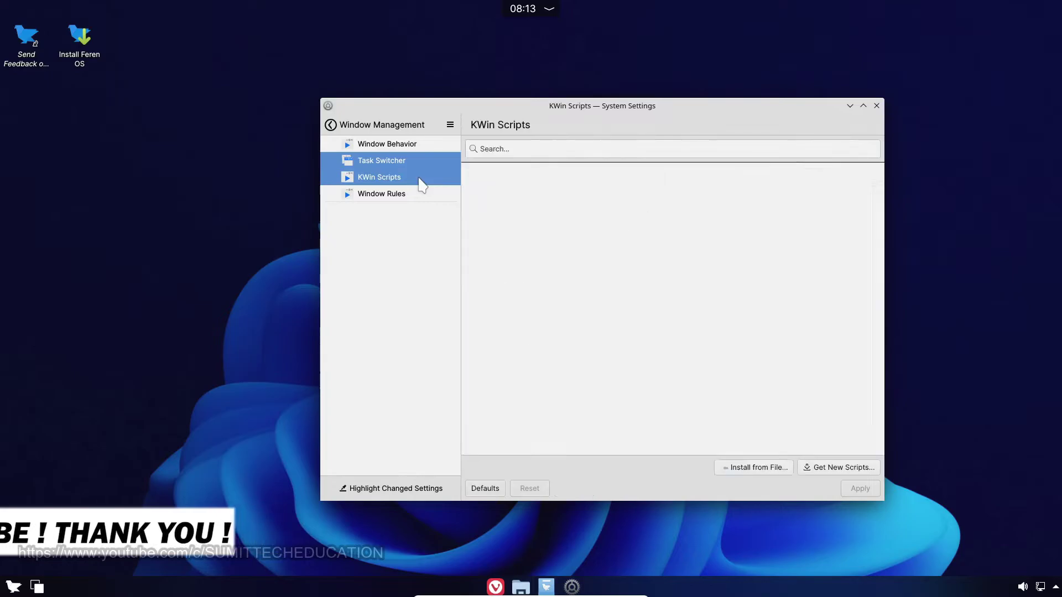
click(418, 198)
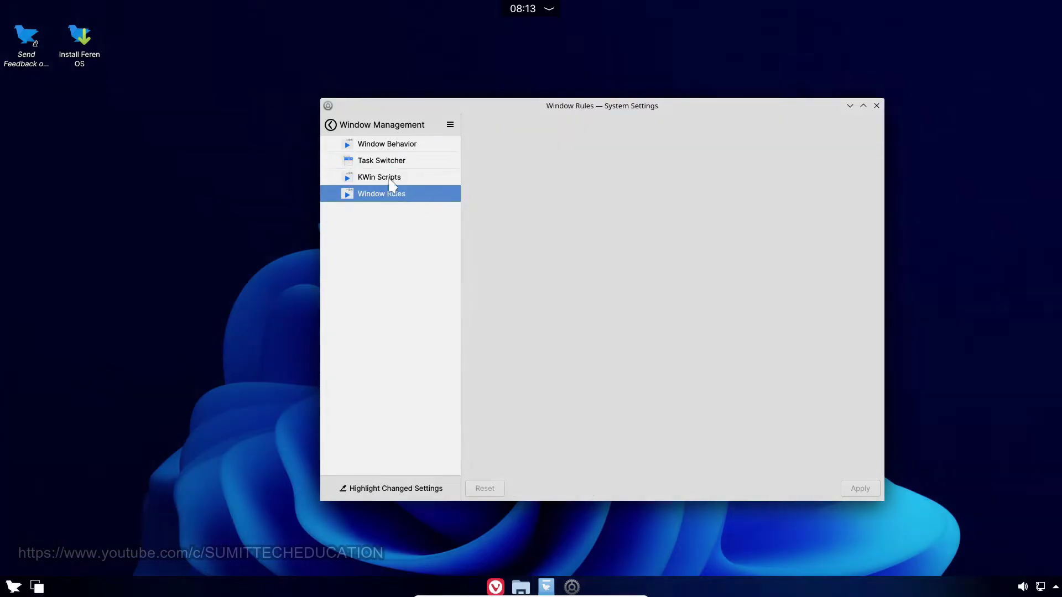
click(342, 129)
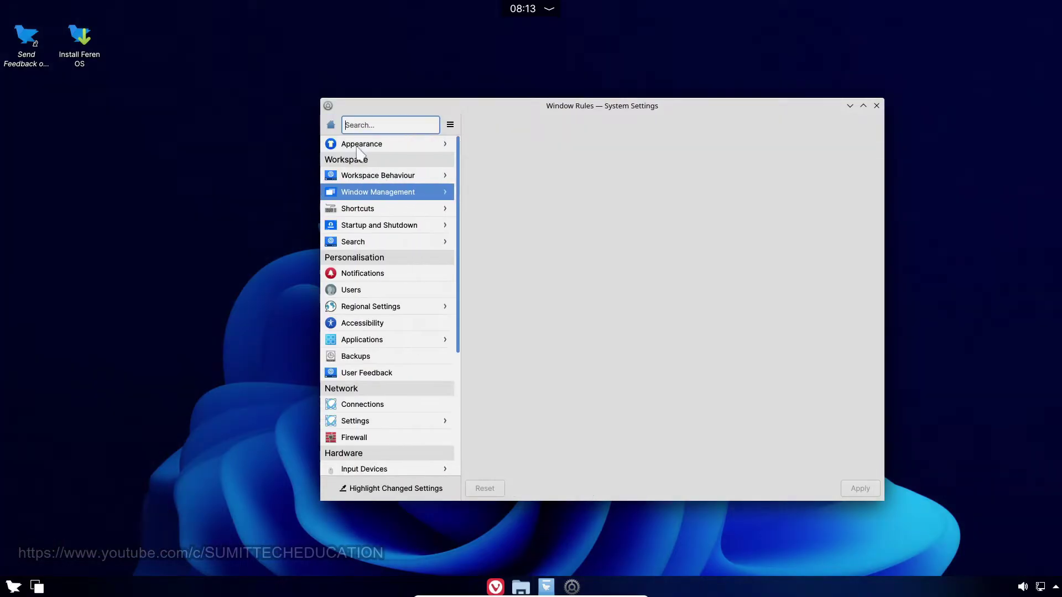
Step: Look through the applications, system services and common actions in the Shortcuts settings
click(395, 208)
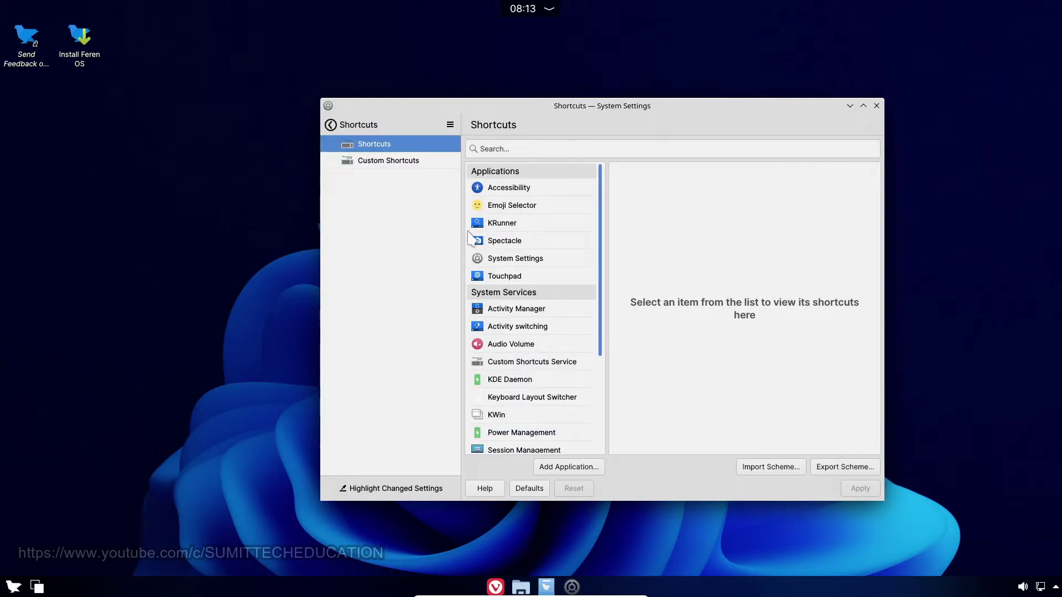
scroll(467, 238, down, 5)
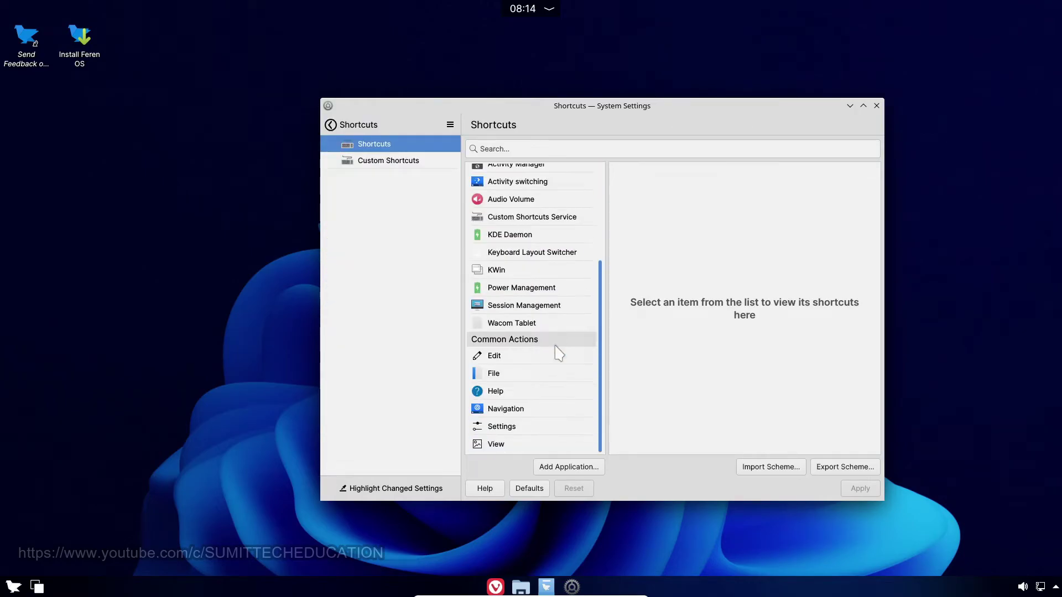
click(331, 126)
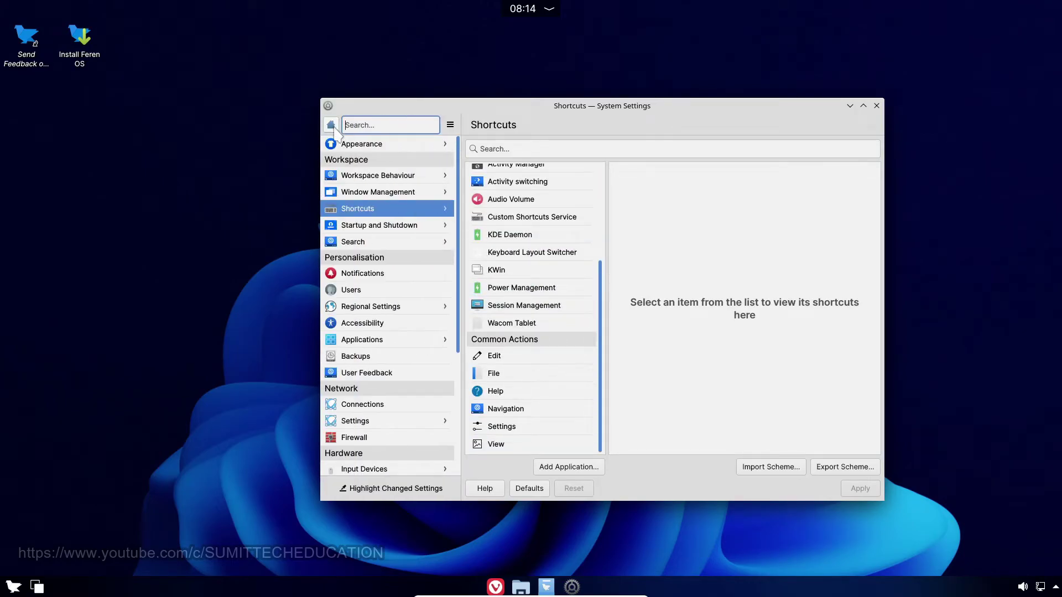
Step: View the Background Services and Desktop Session settings under Startup and Shutdown
click(404, 227)
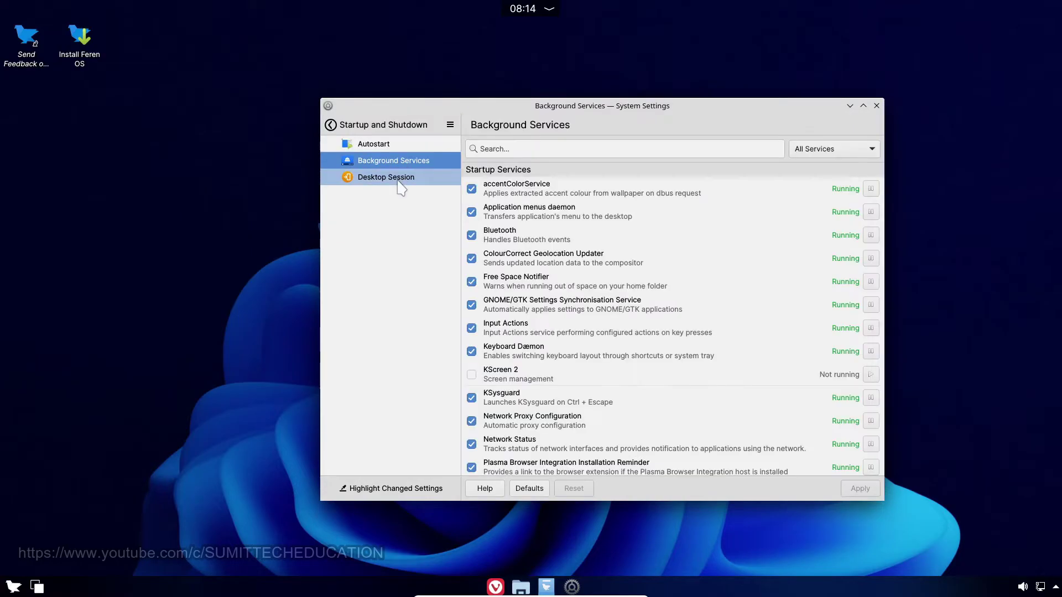
click(398, 181)
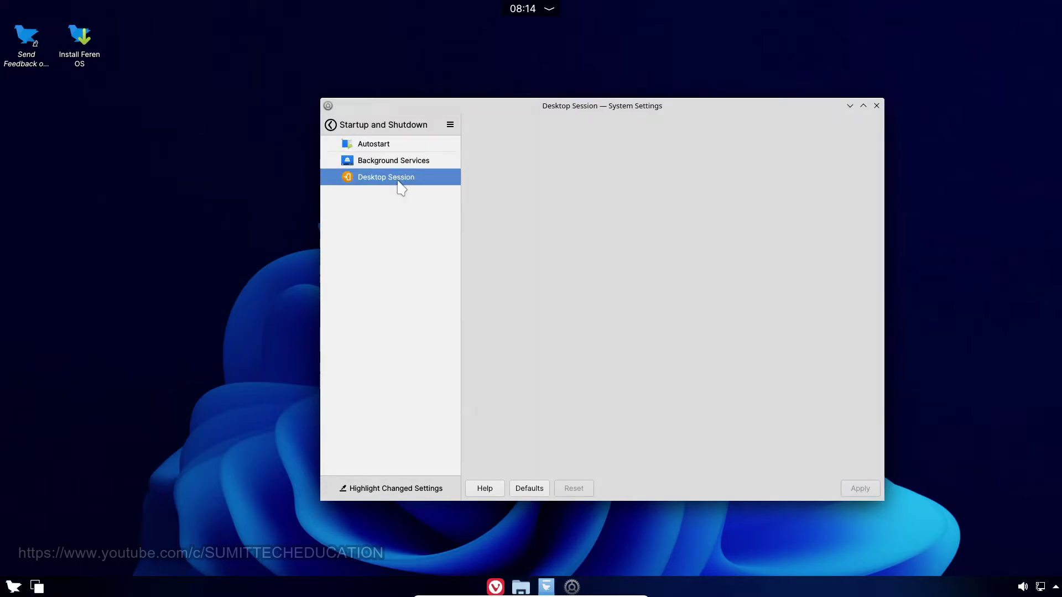
click(338, 130)
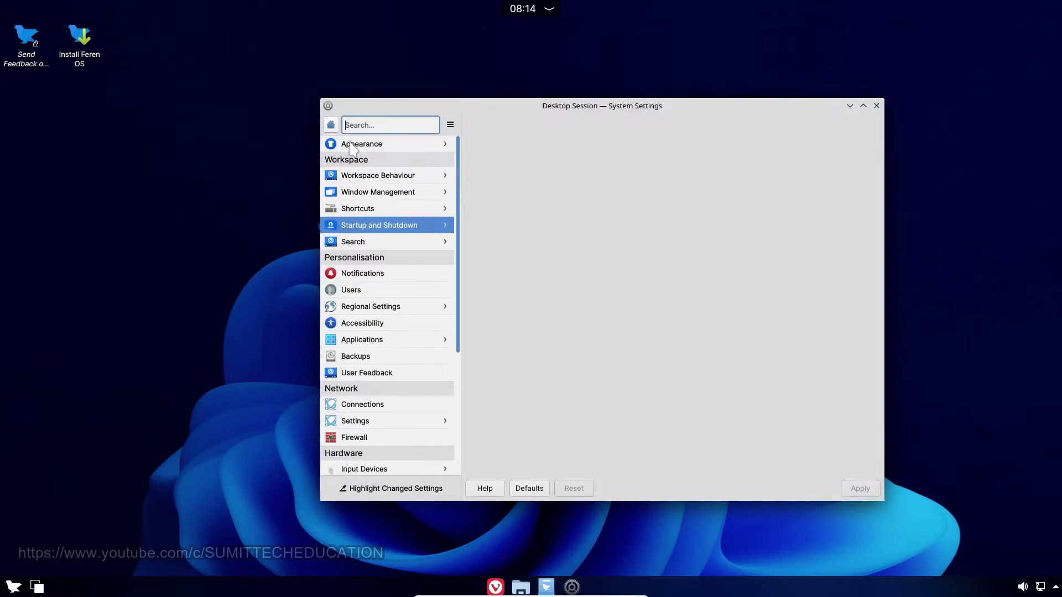
Step: View the Search settings for File Search, Plasma Search and Web Search Keywords
click(398, 239)
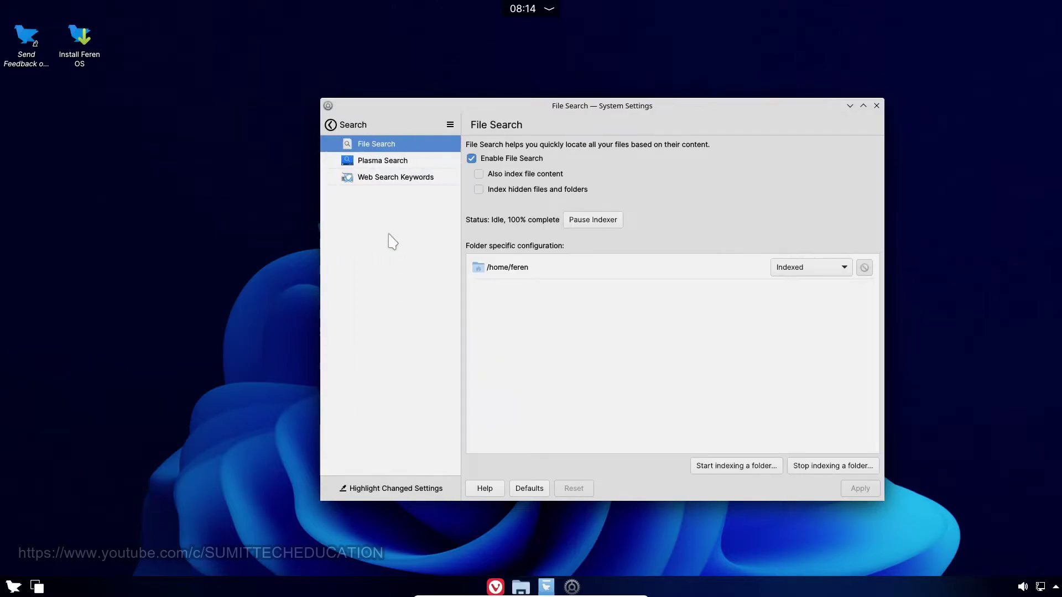
click(360, 161)
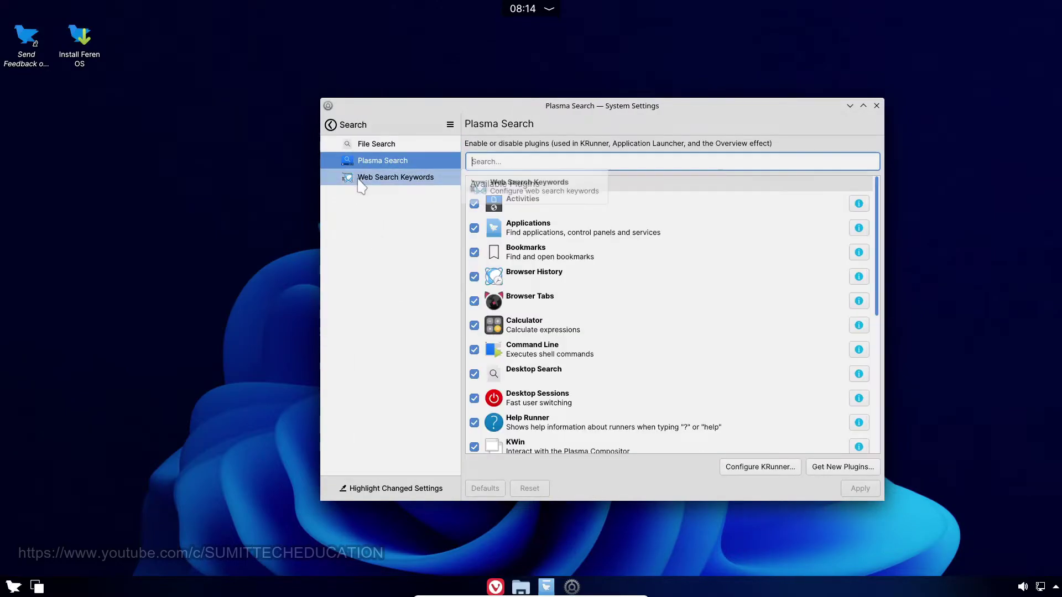
click(361, 183)
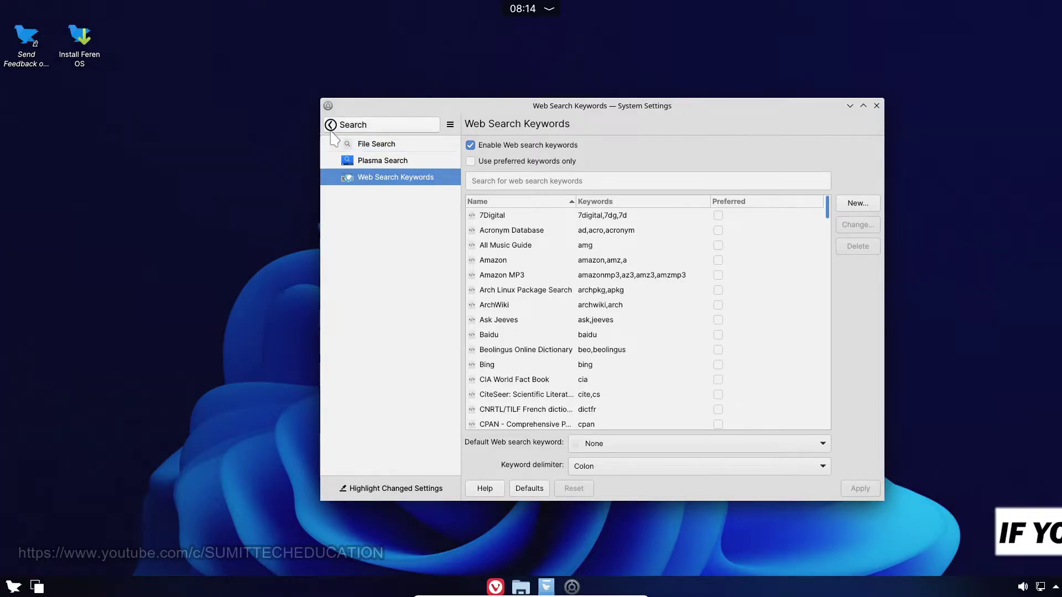
click(331, 125)
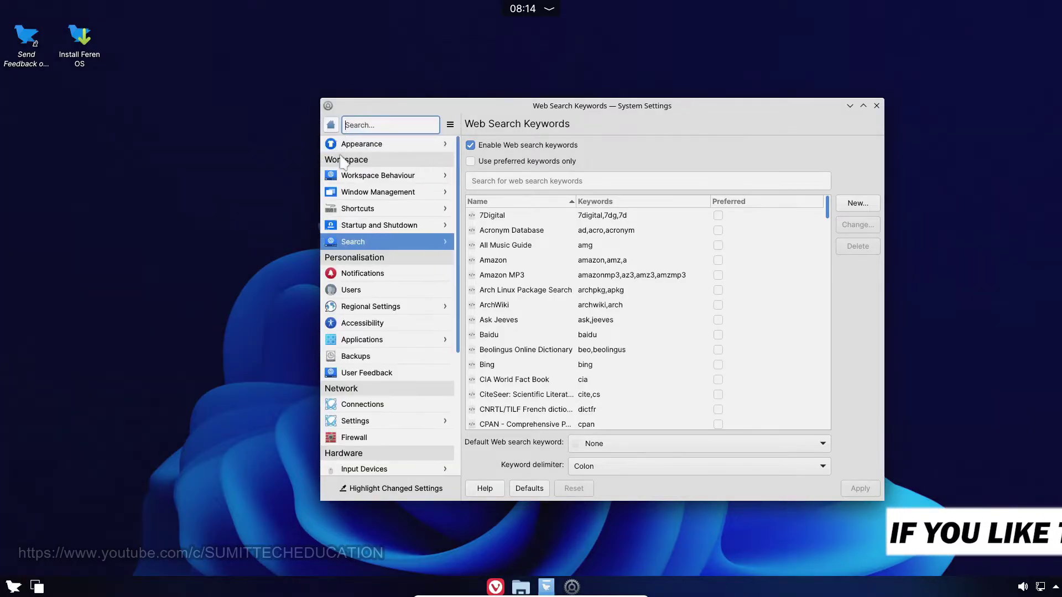
Step: View the Notifications settings and the Users account settings
click(368, 272)
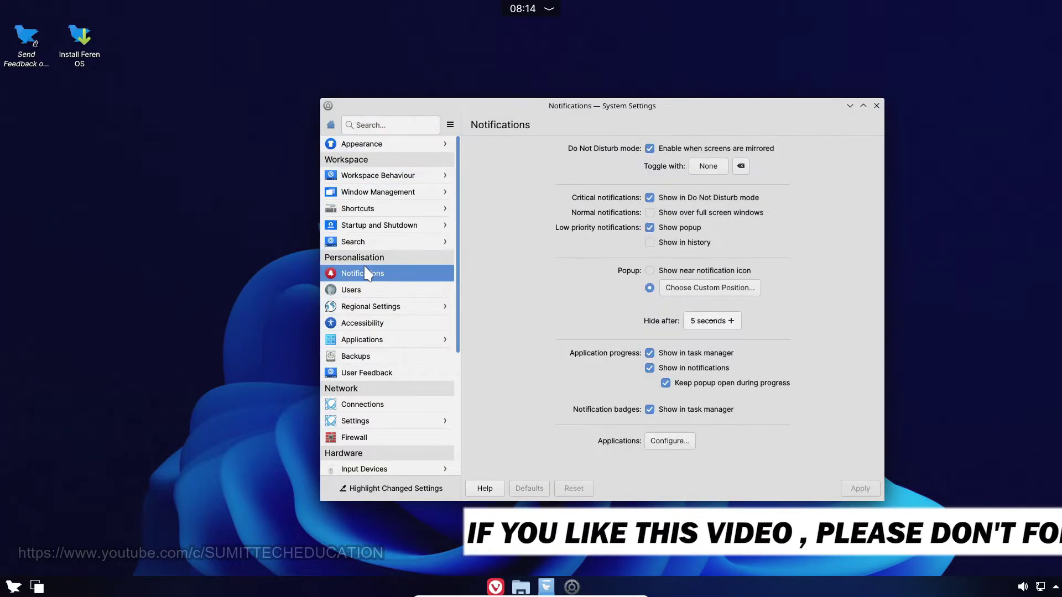
click(369, 287)
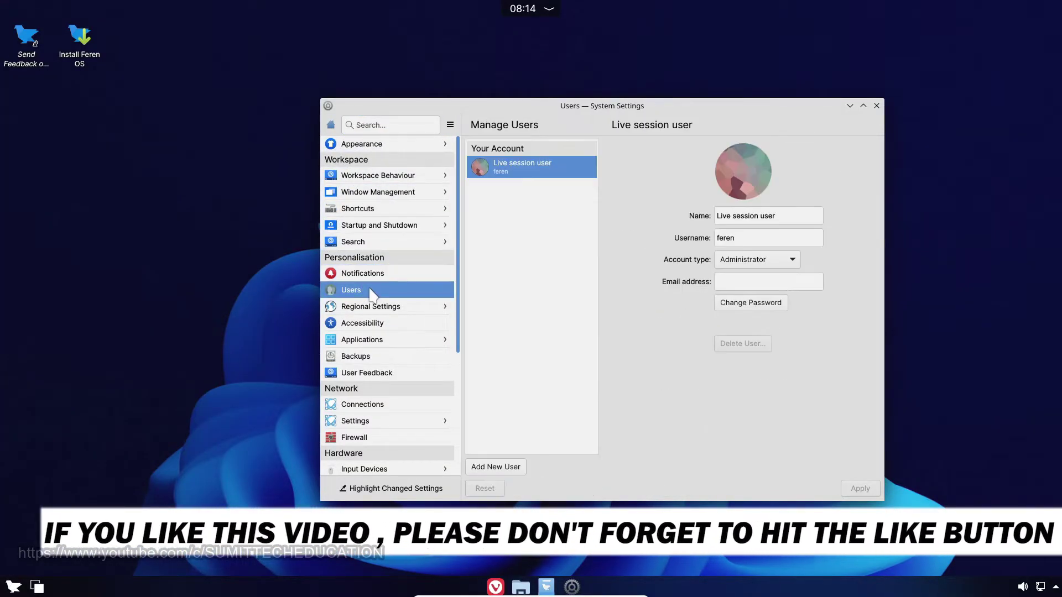
Step: View the Regional Settings for Language, Formats, Spell Check, and Date & Time
click(374, 309)
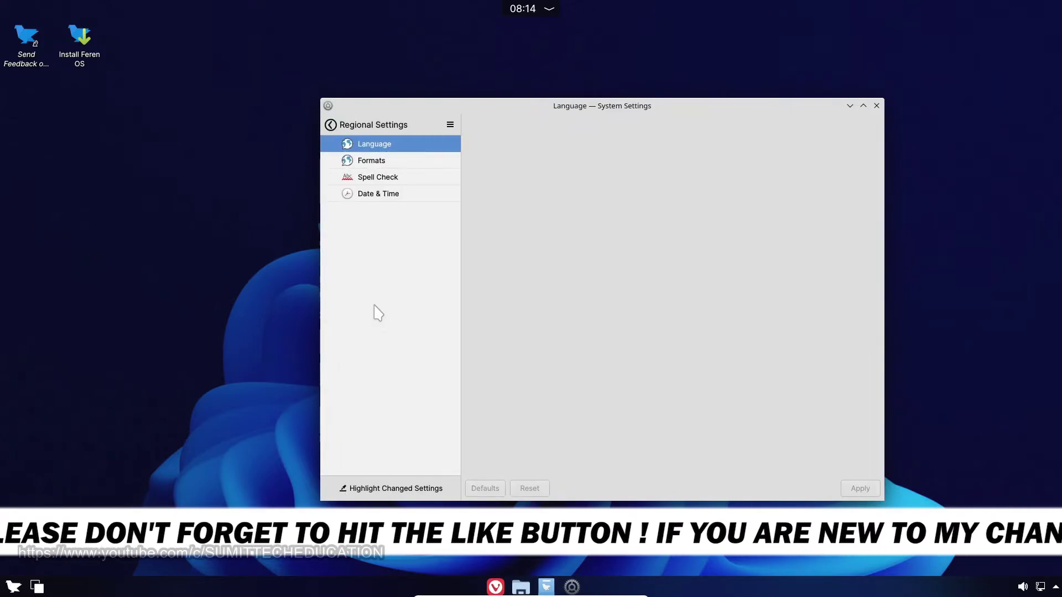
click(362, 161)
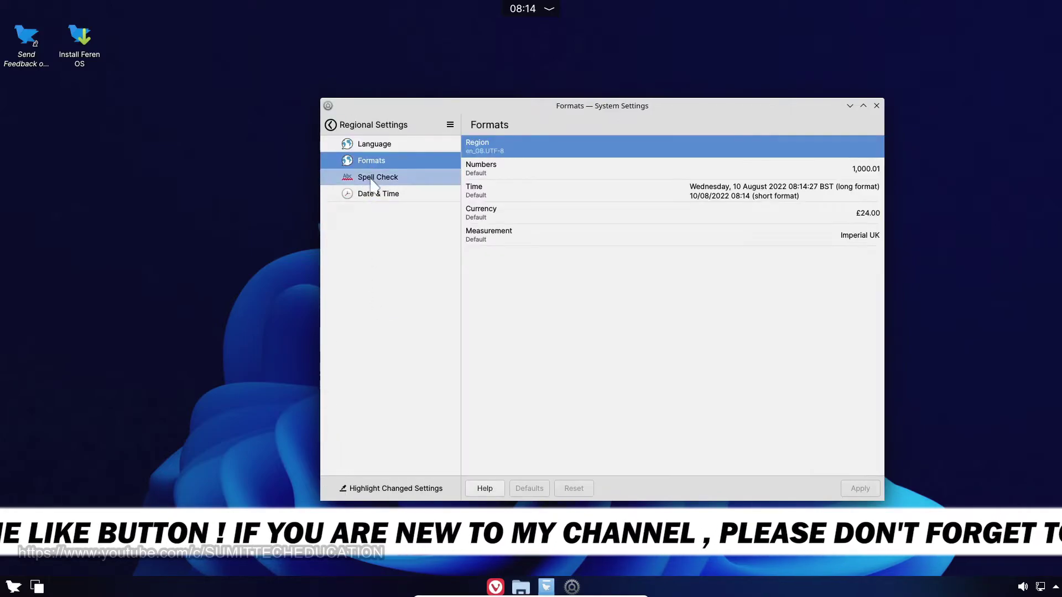
click(370, 177)
click(375, 193)
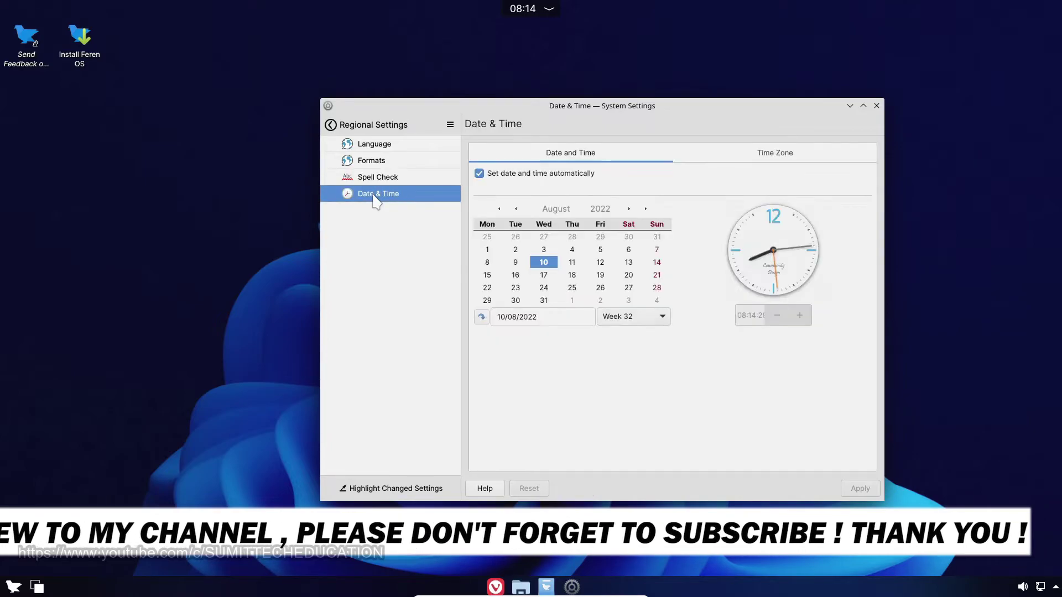
click(330, 126)
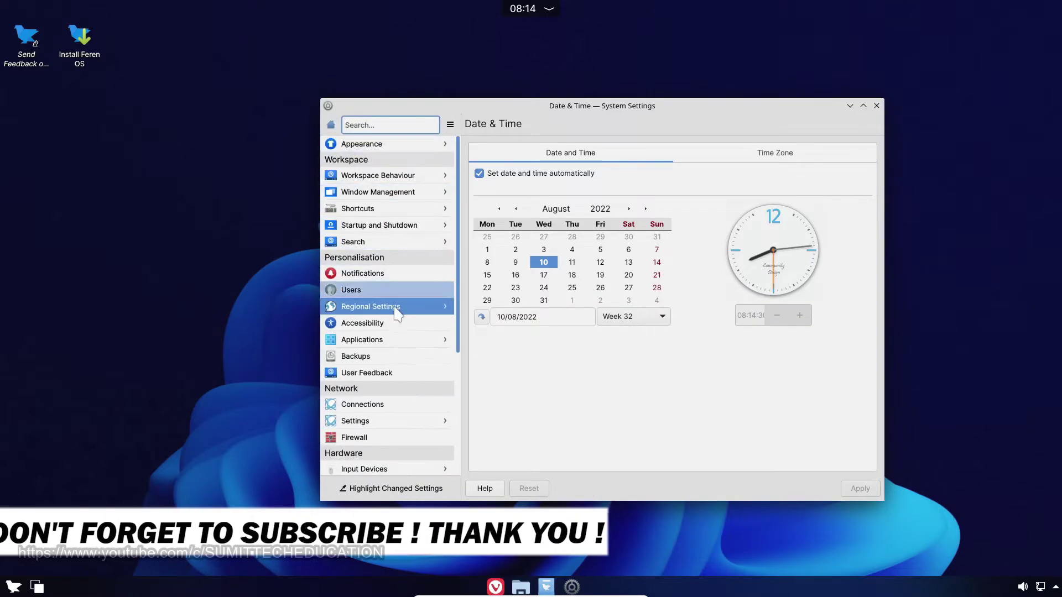
Step: View the Accessibility settings and the File Associations settings under Applications
click(392, 321)
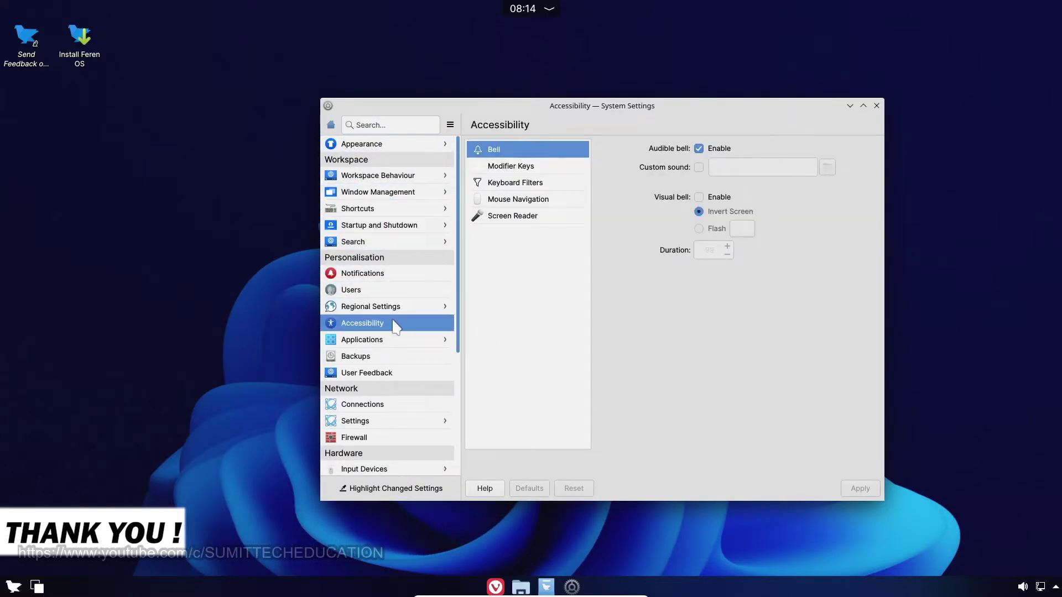
click(396, 340)
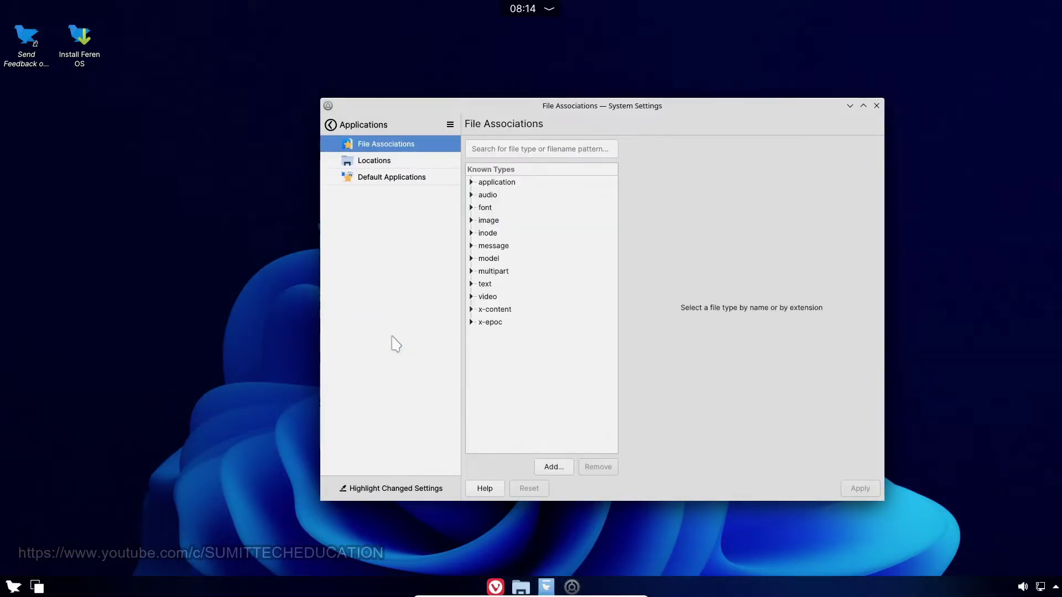
click(331, 126)
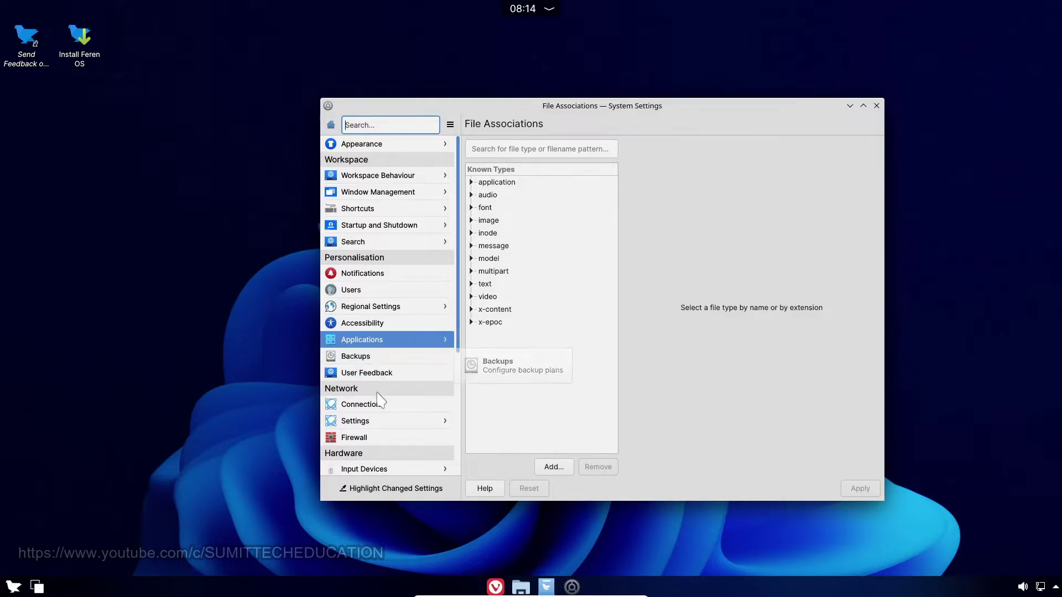
Step: View the Network settings for Connections, Proxy and Firewall
scroll(379, 398, down, 1)
click(379, 366)
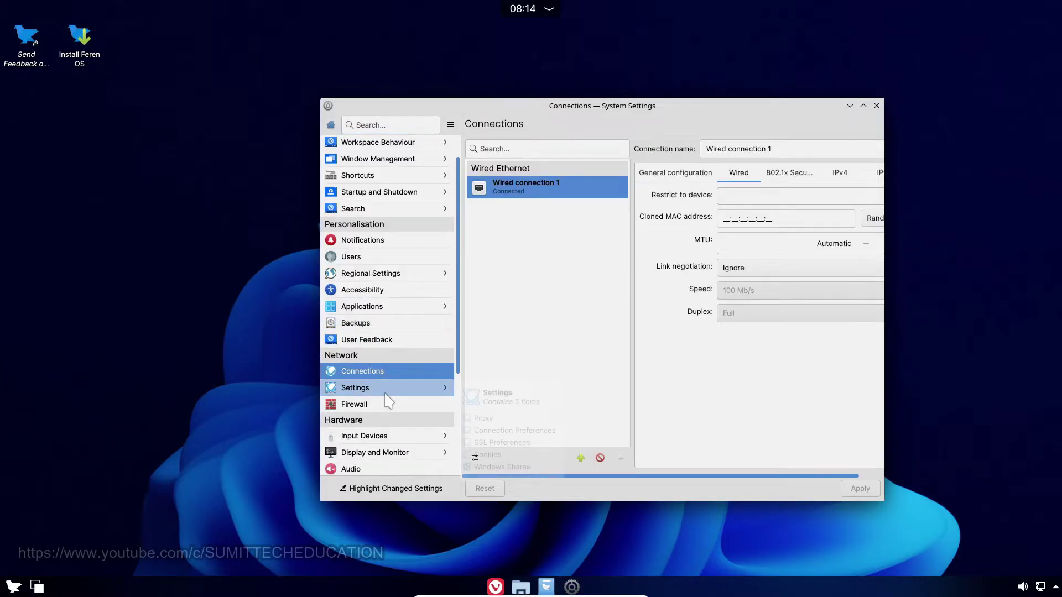
scroll(386, 395, down, 1)
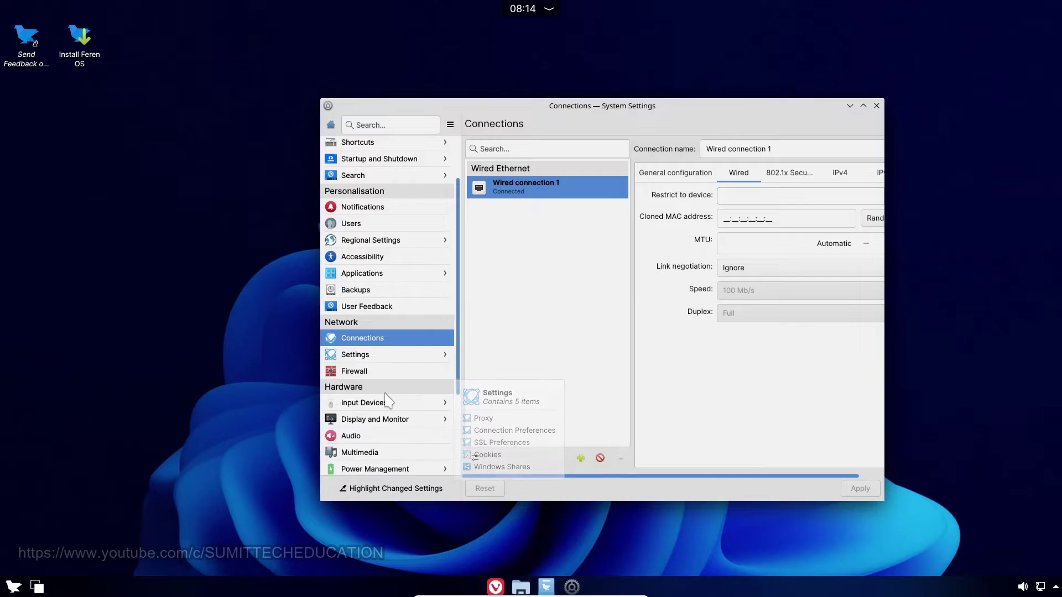
click(371, 357)
click(331, 127)
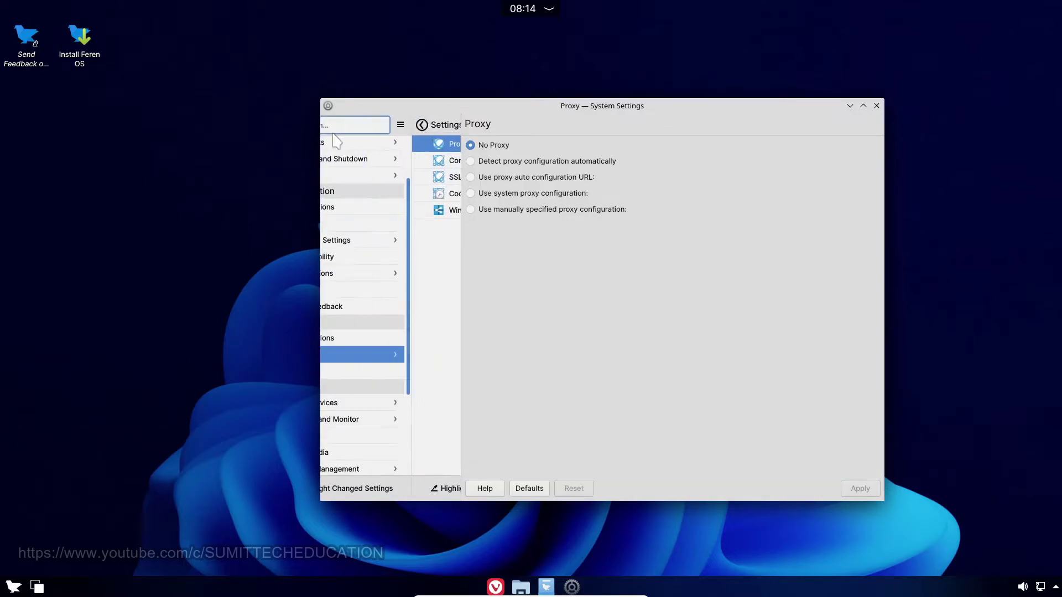
click(407, 375)
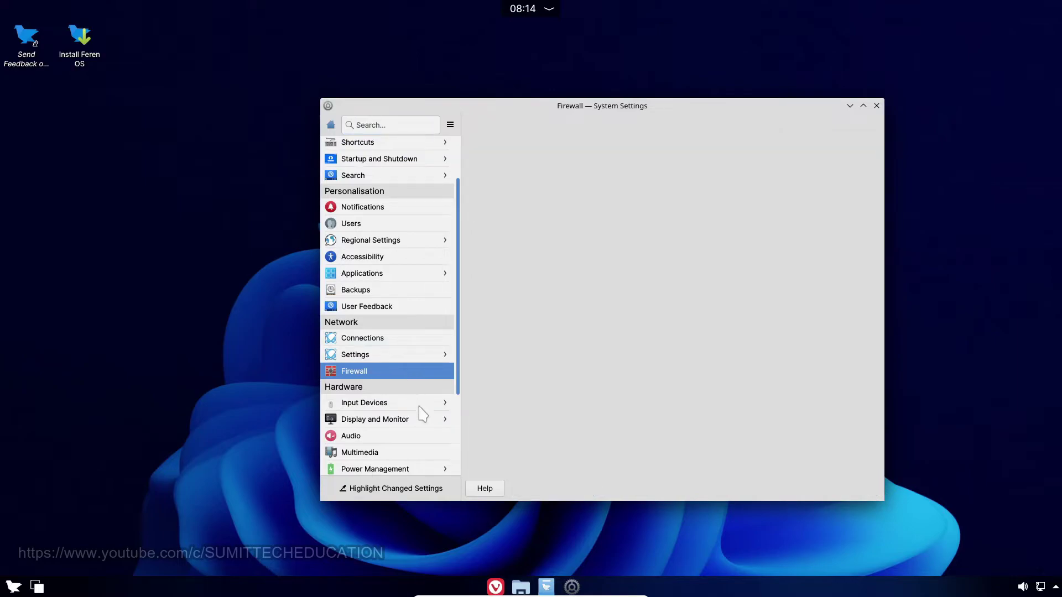
Step: View the Input Devices settings for Keyboard, Mouse, Game Controller and Touchpad
drag(464, 392, 465, 476)
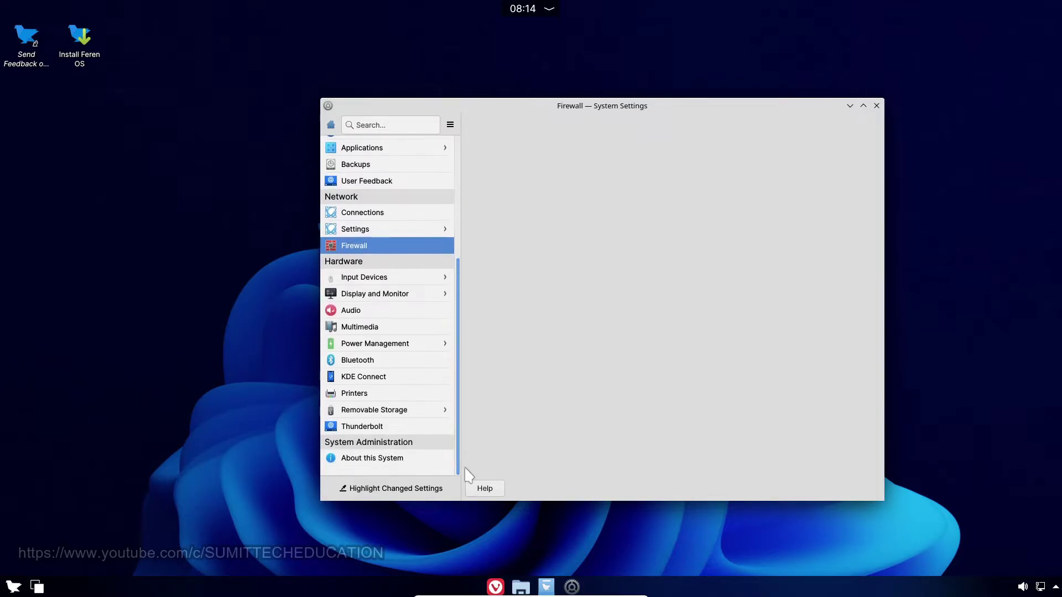
click(383, 278)
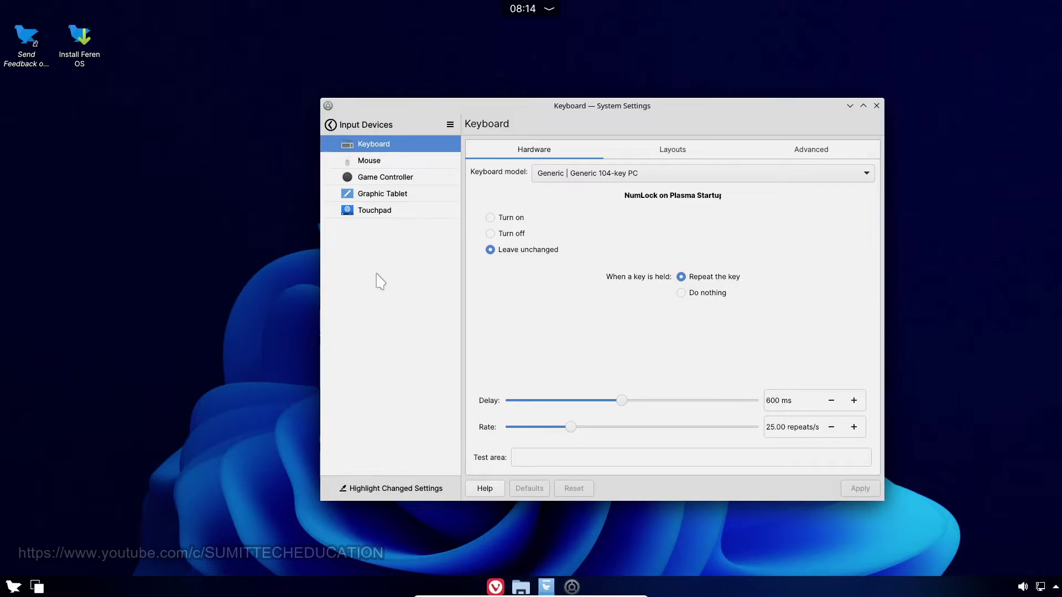
click(381, 161)
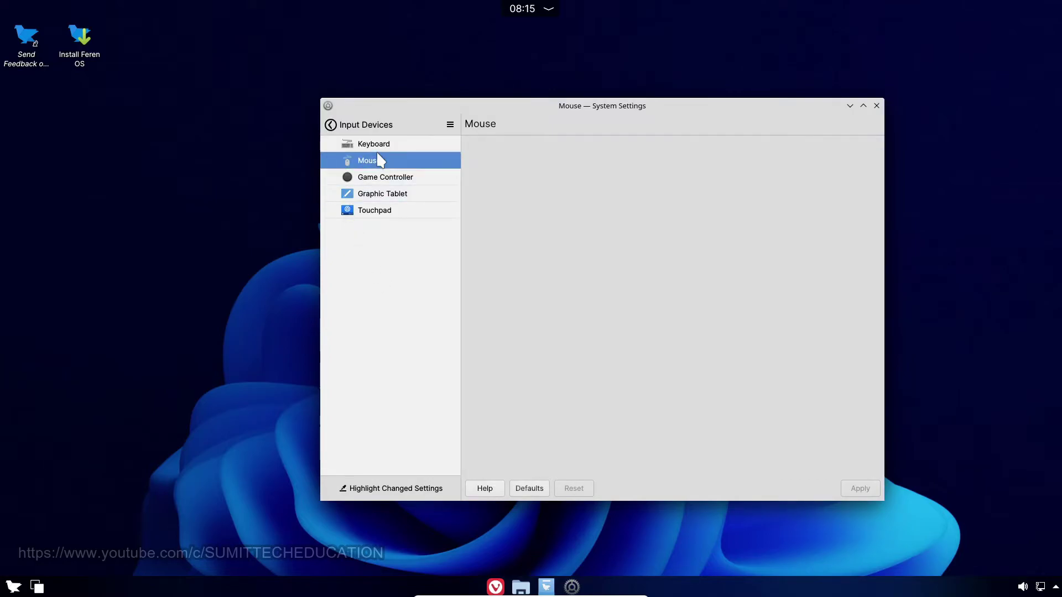
click(380, 182)
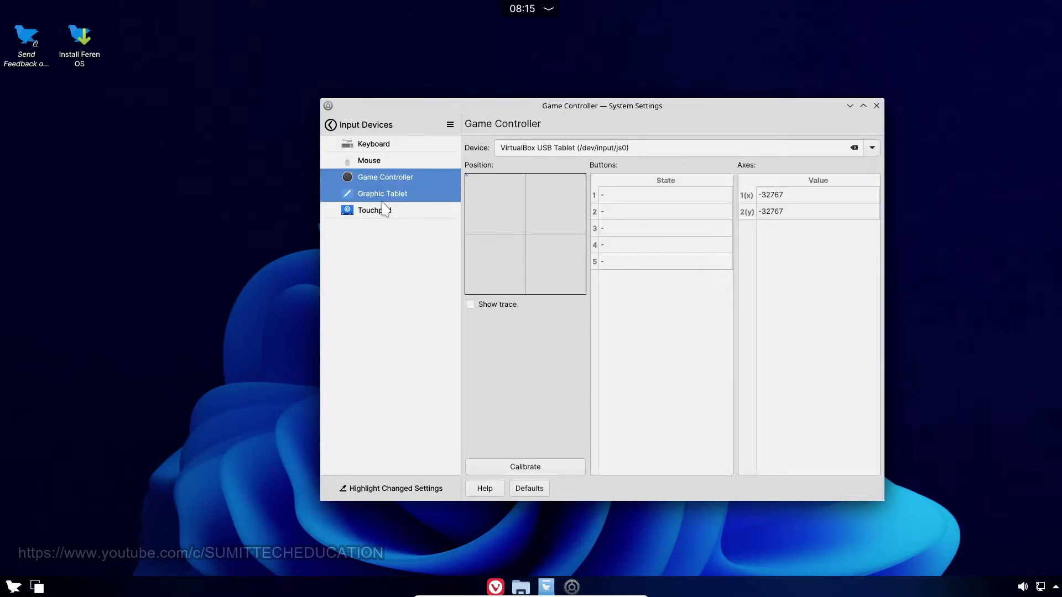
click(386, 213)
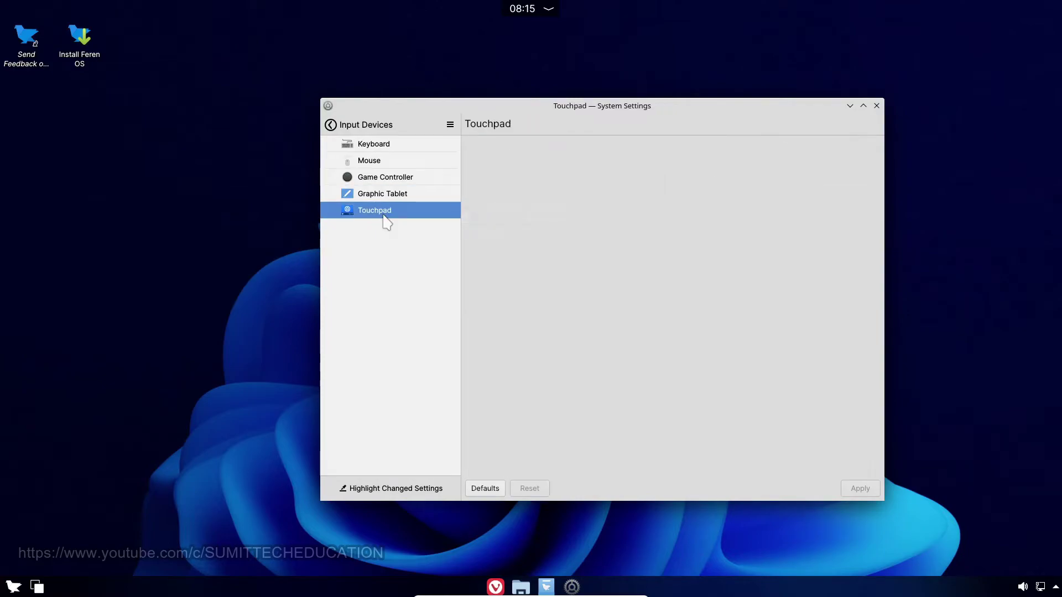
click(331, 124)
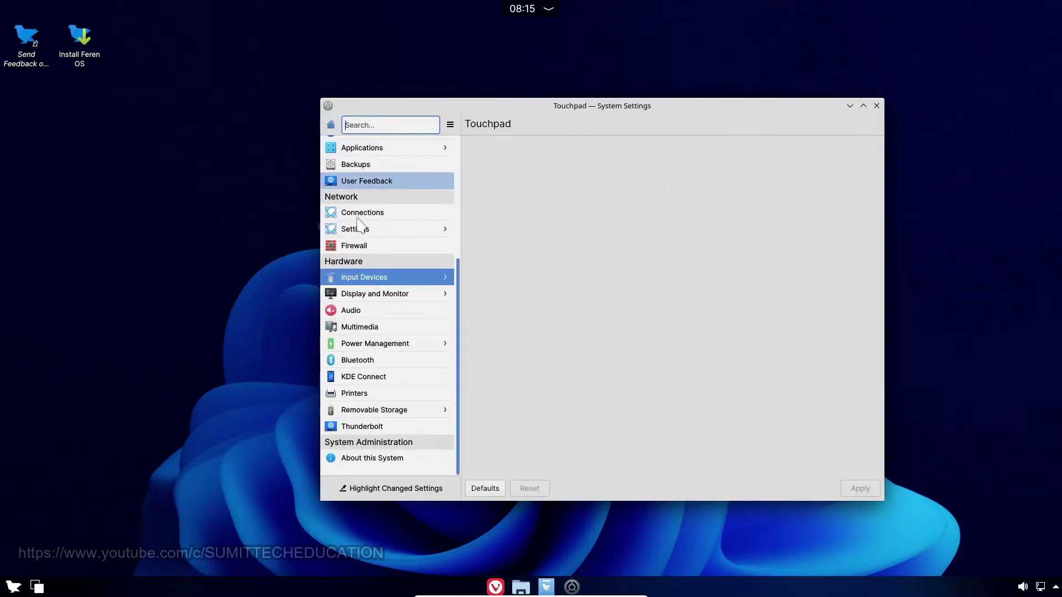
Step: View the Display and Monitor settings for Display Configuration, Compositor, Gamma and Night Colour
click(376, 295)
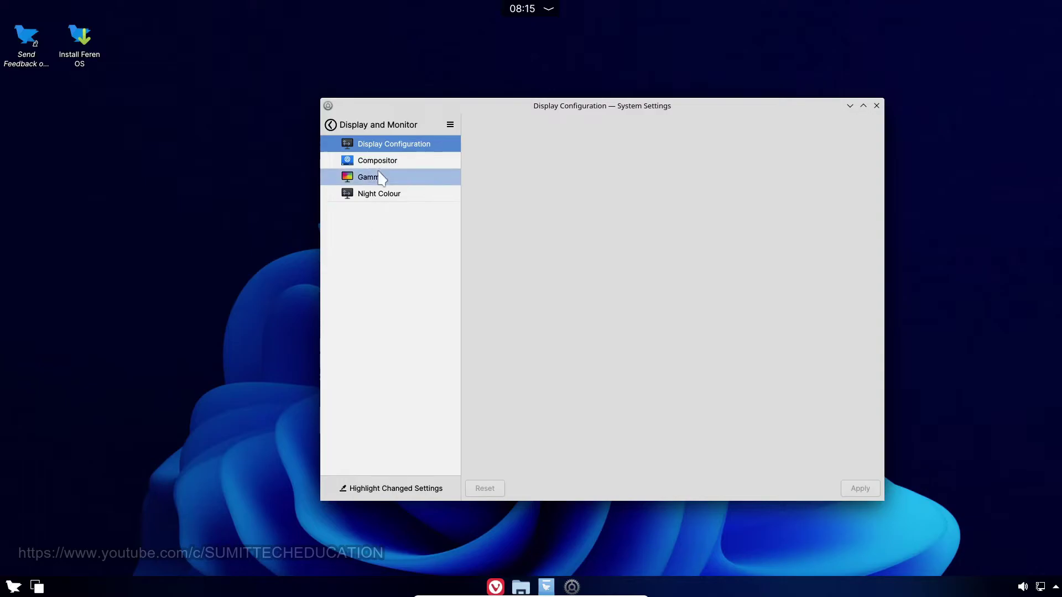
click(394, 163)
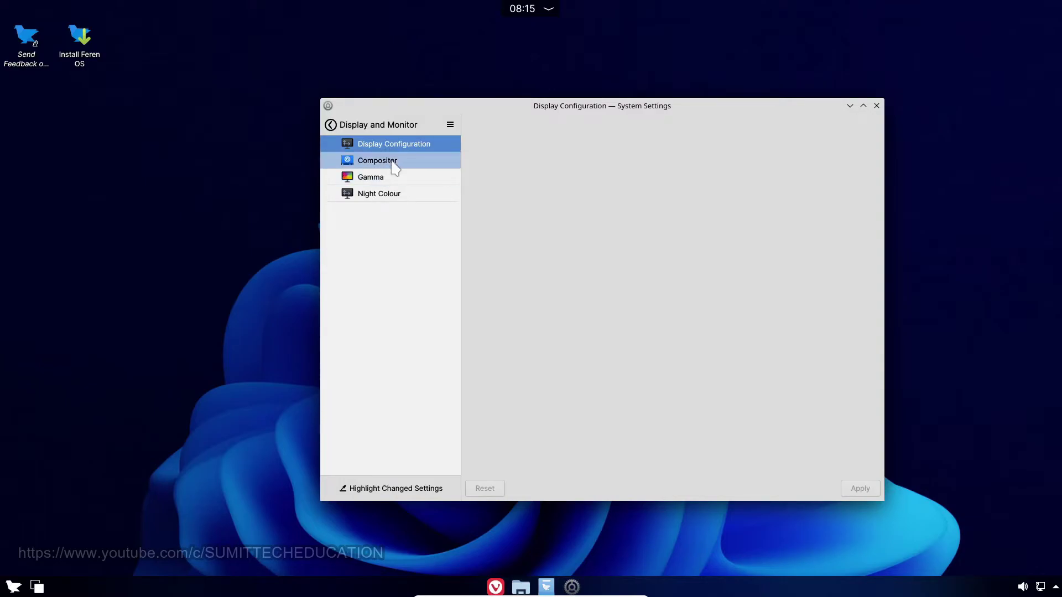
click(396, 178)
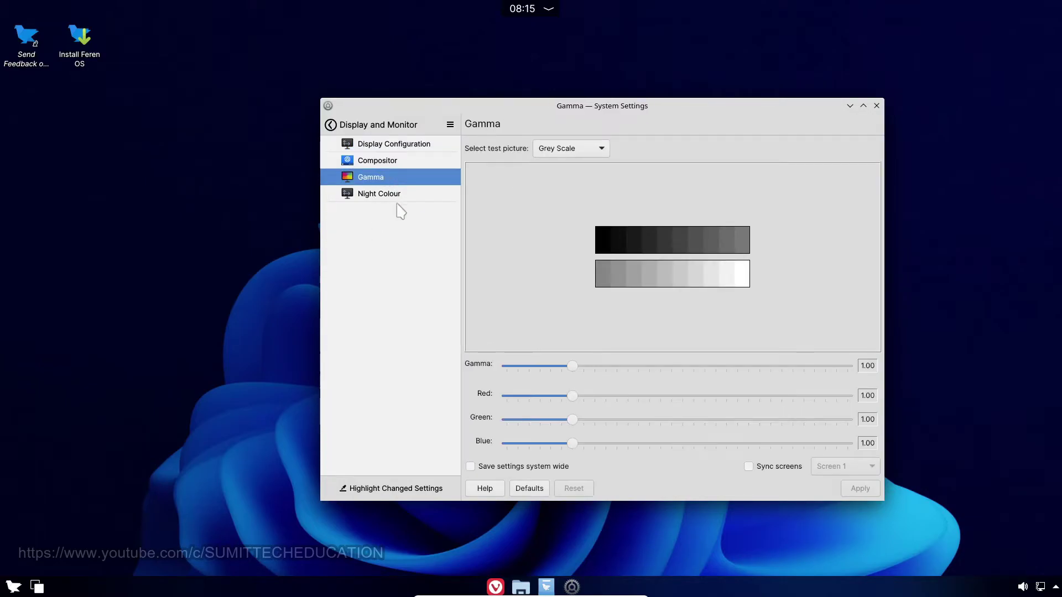
click(396, 194)
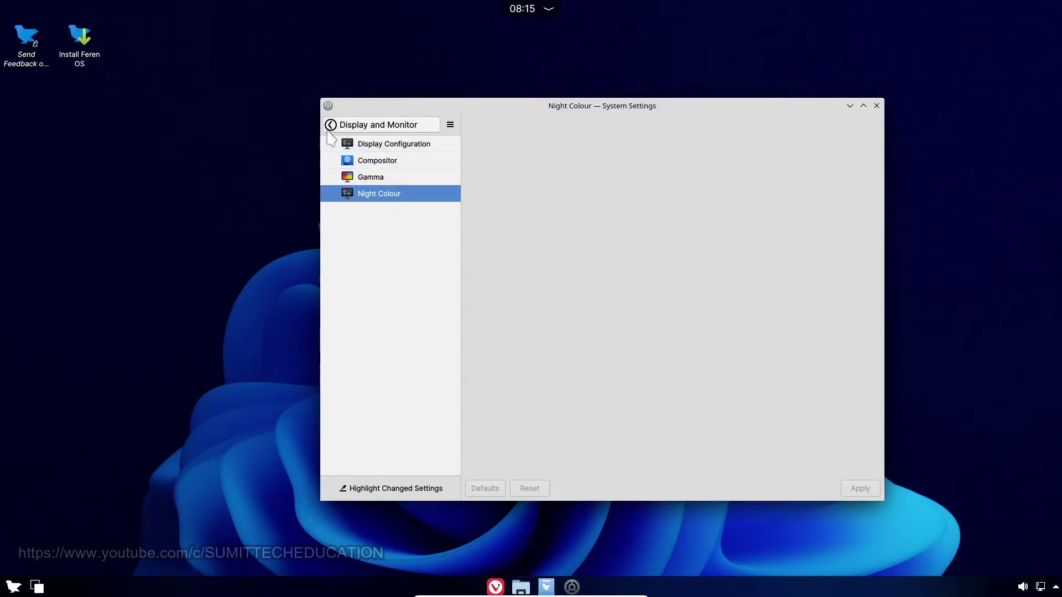
click(331, 125)
Step: View the Multimedia and Audio settings and the Energy Saving, Activity and Advanced pages of Power Management
click(390, 326)
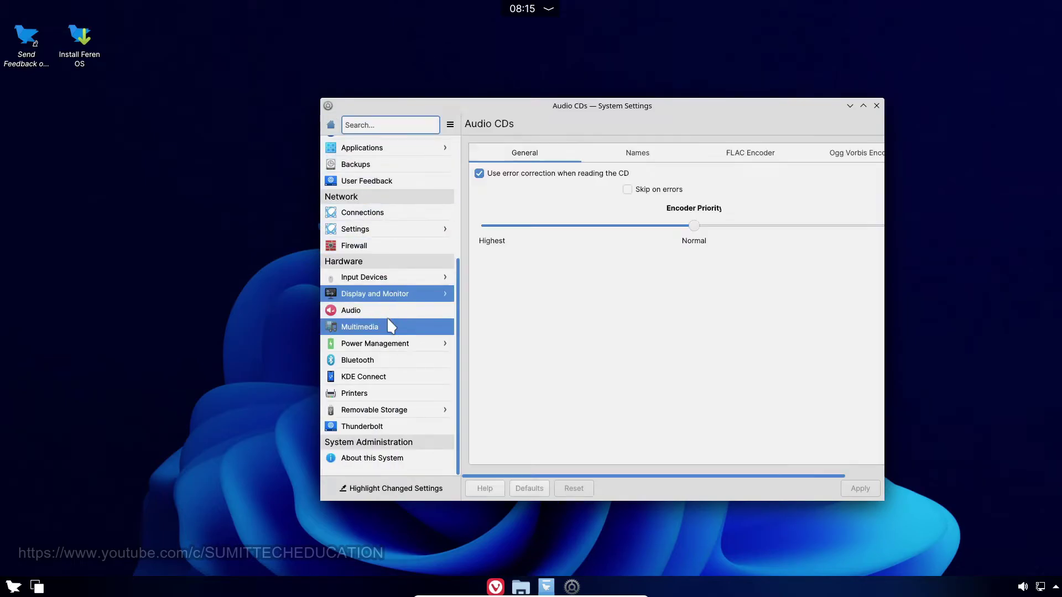
click(386, 317)
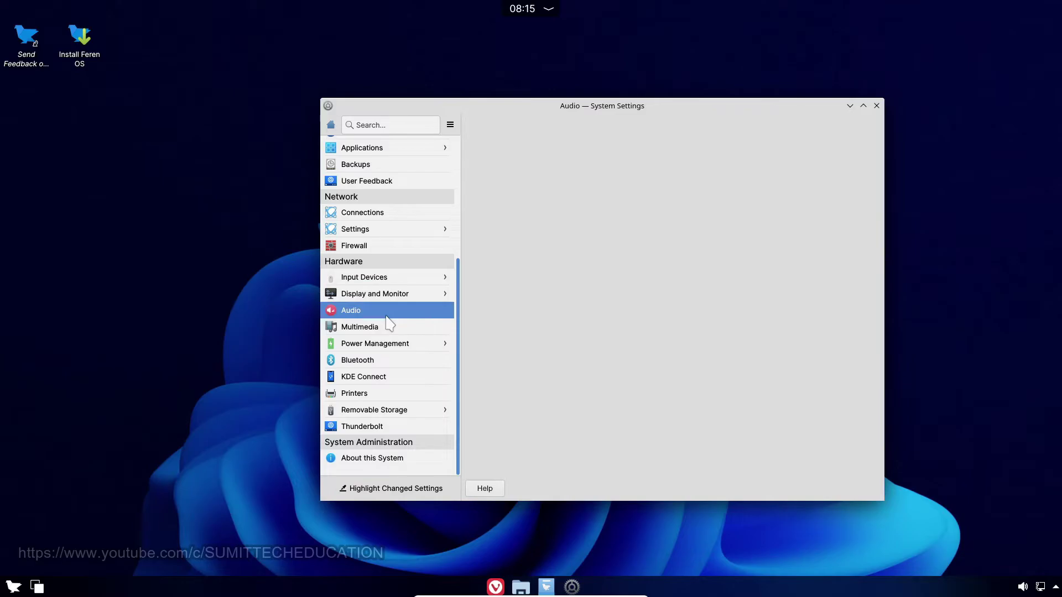
click(391, 345)
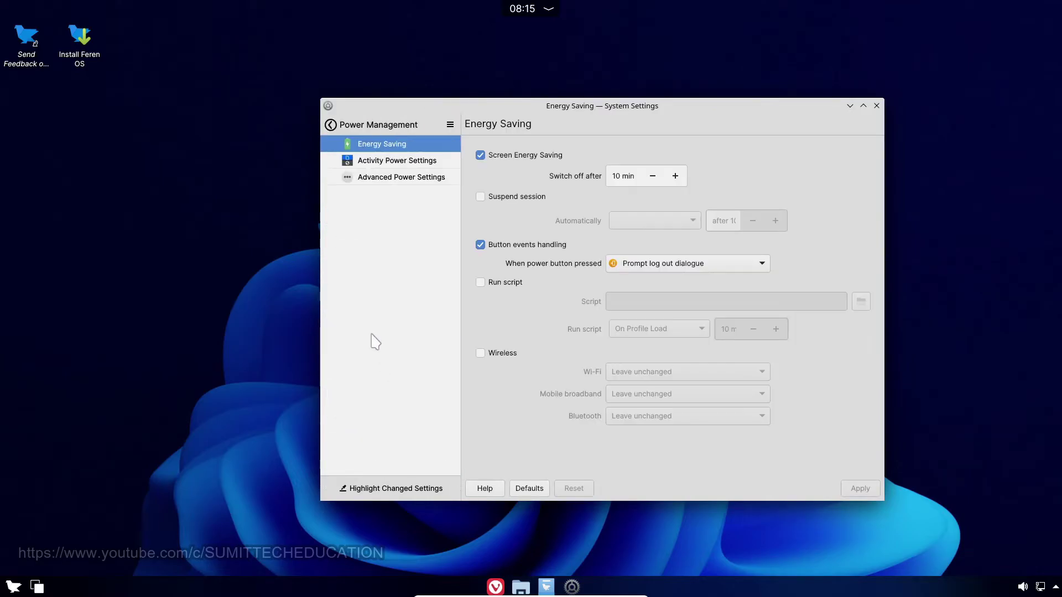
click(358, 161)
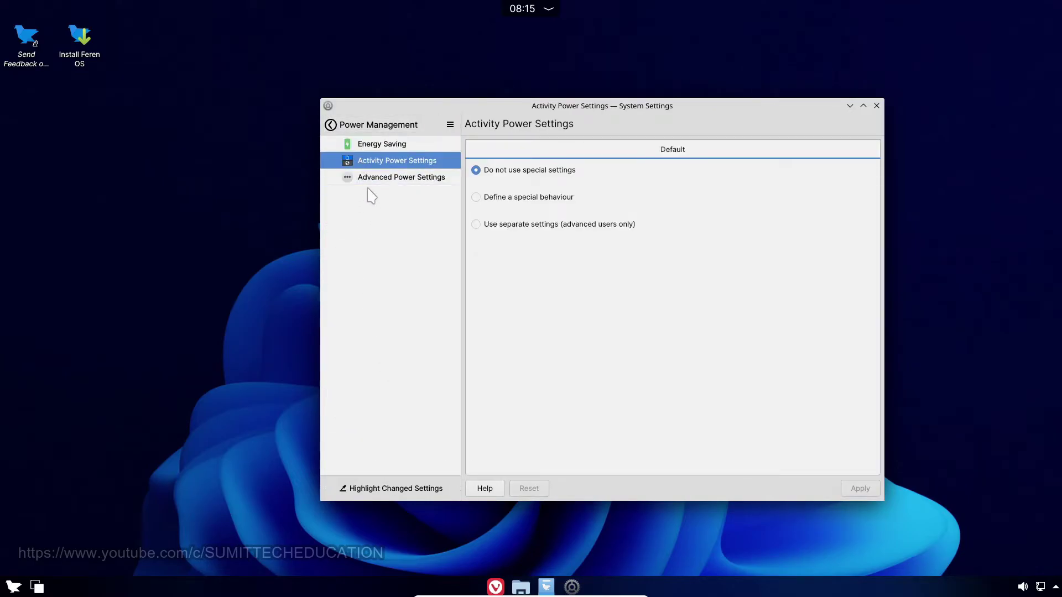
click(369, 178)
click(331, 125)
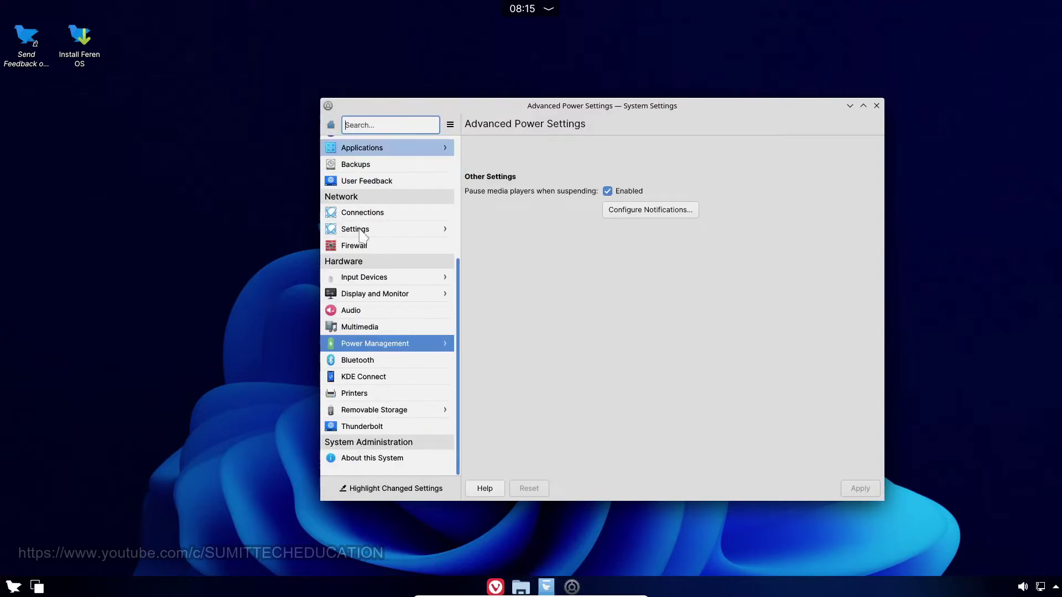
Step: View the remaining hardware settings from Bluetooth, KDE Connect and Printers to Removable Storage and Thunderbolt, and open About this System
click(385, 358)
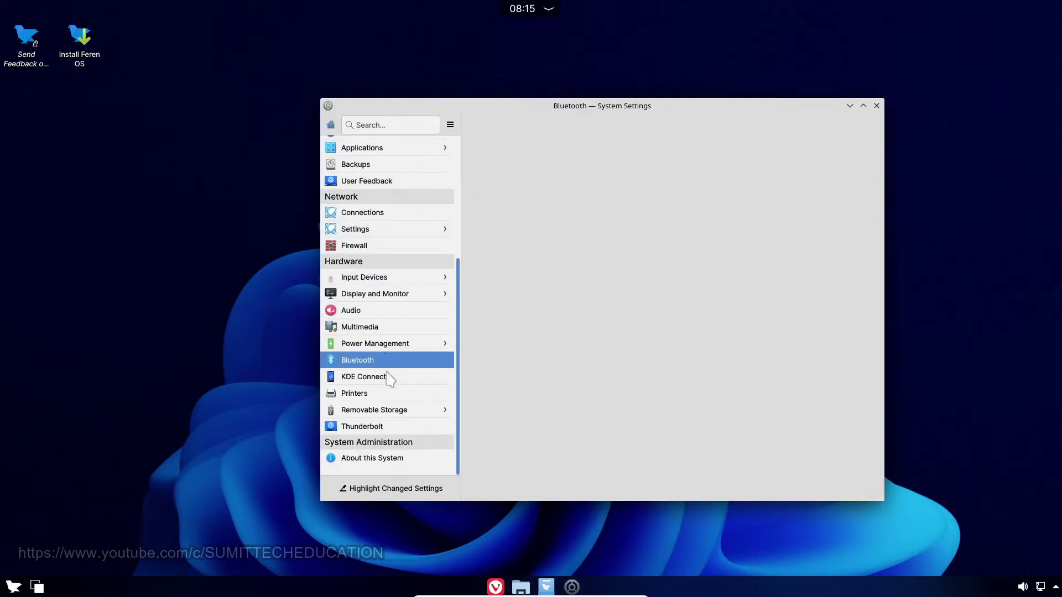
click(389, 379)
click(390, 395)
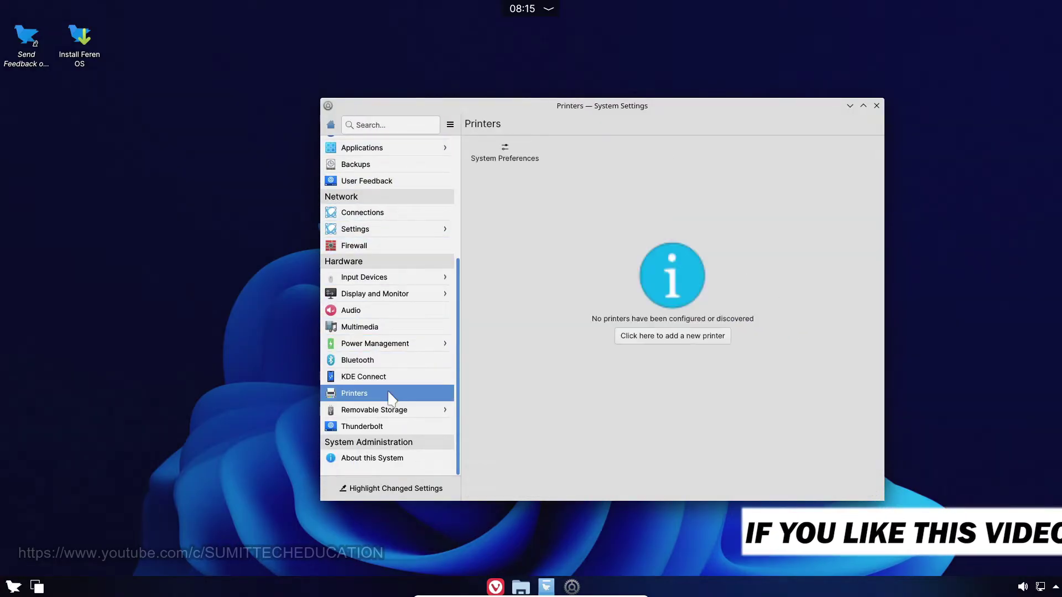
click(393, 414)
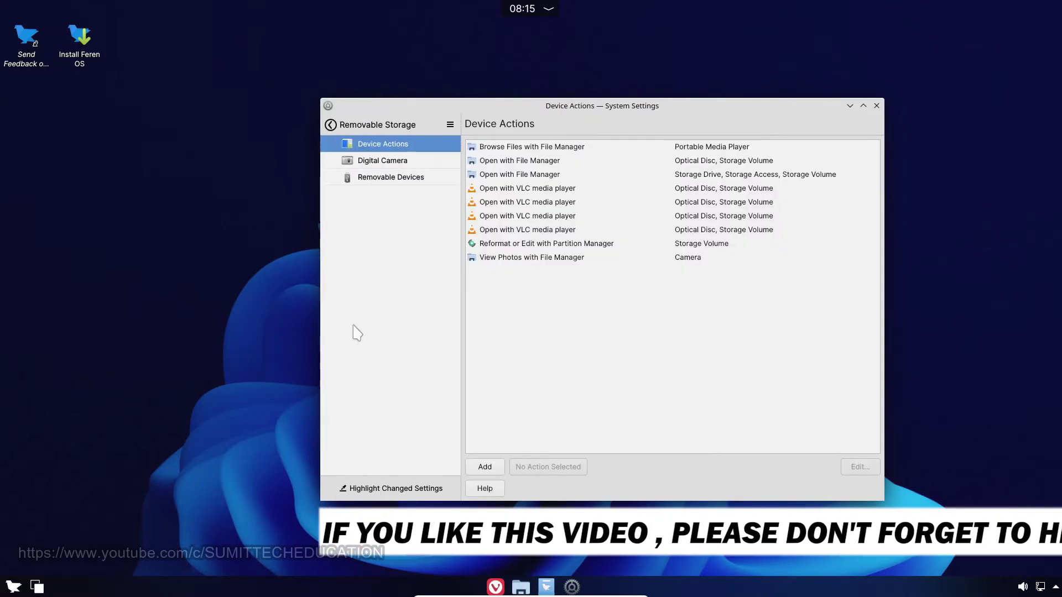
click(331, 125)
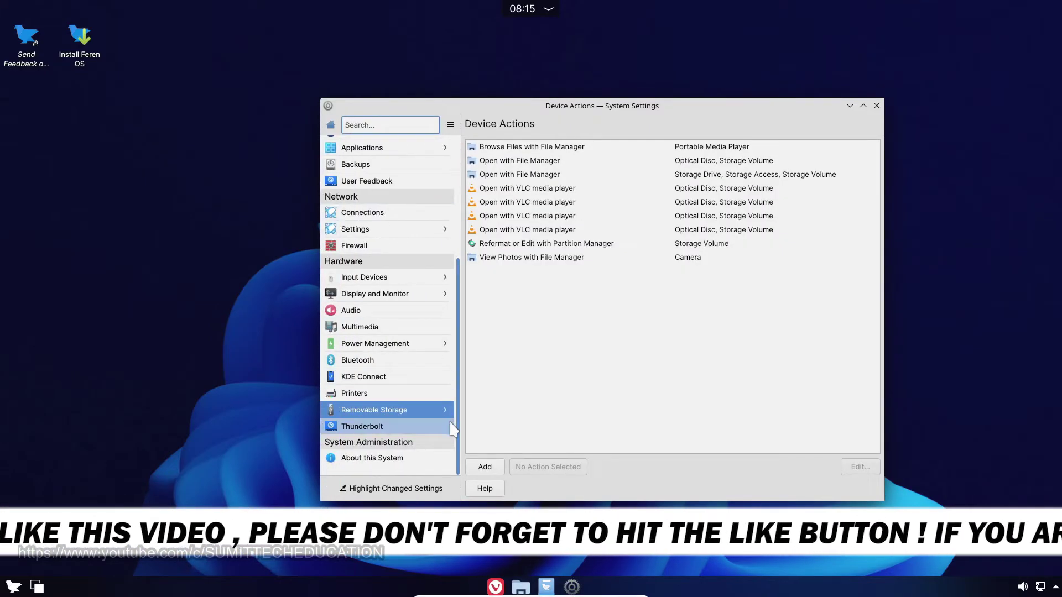
click(451, 427)
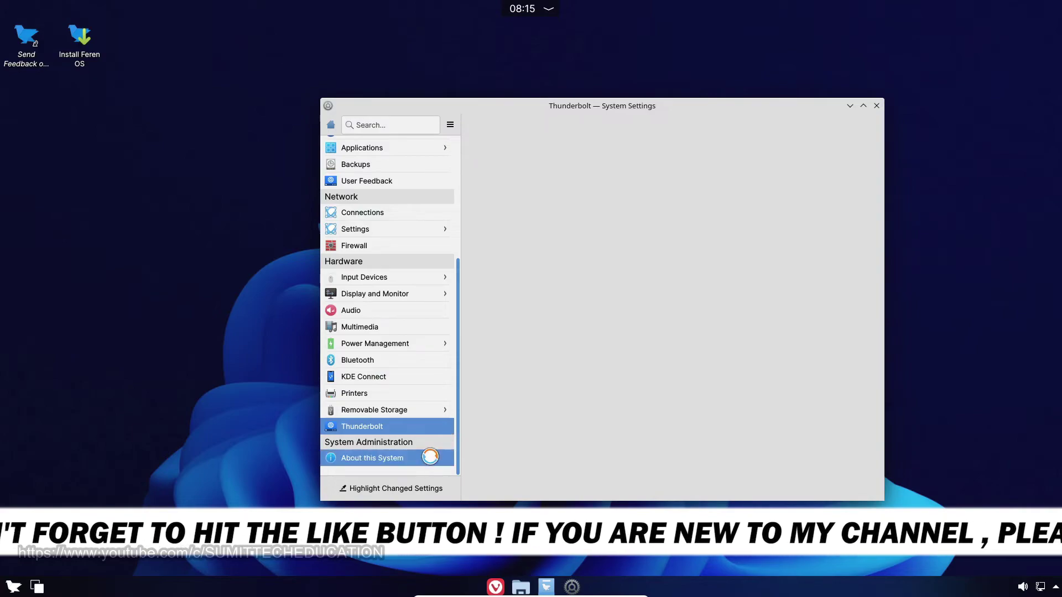
click(430, 457)
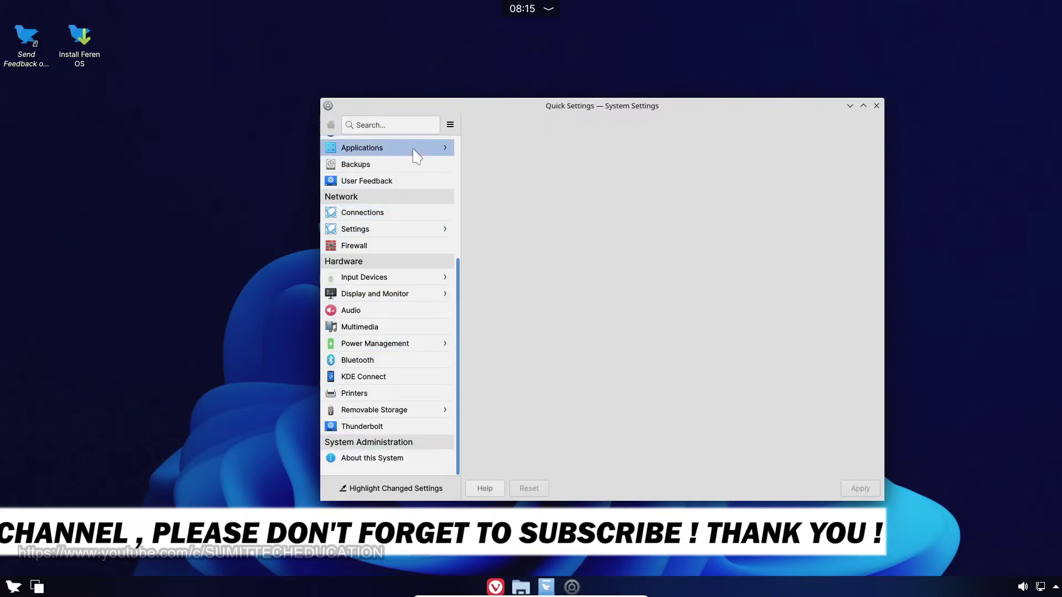
Step: View the Appearance settings for Global Theme, Plasma Style and Colours, and close System Settings
scroll(374, 177, up, 5)
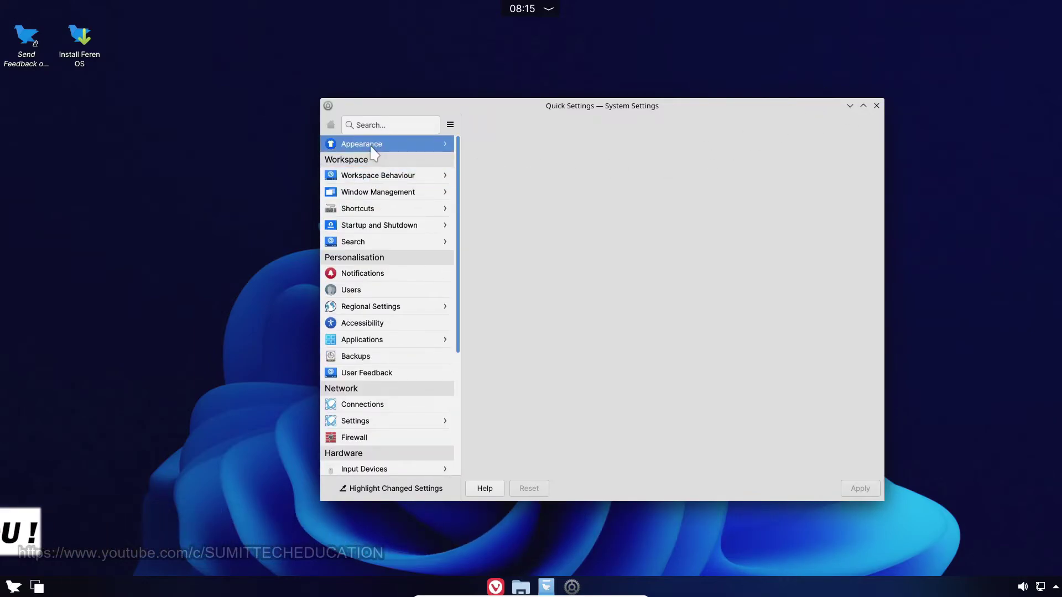
click(371, 146)
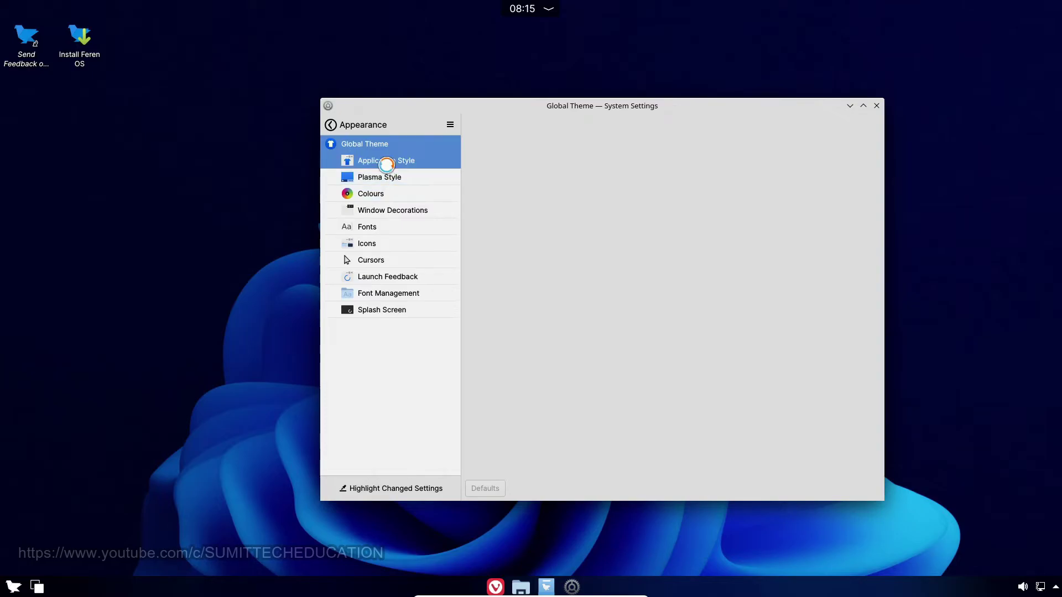
click(386, 162)
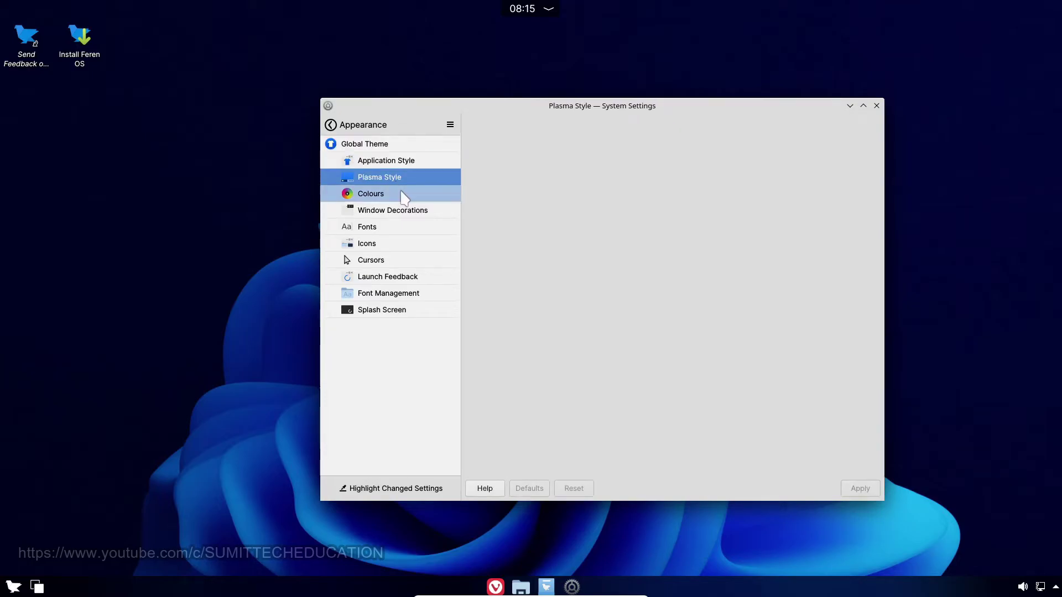
click(402, 194)
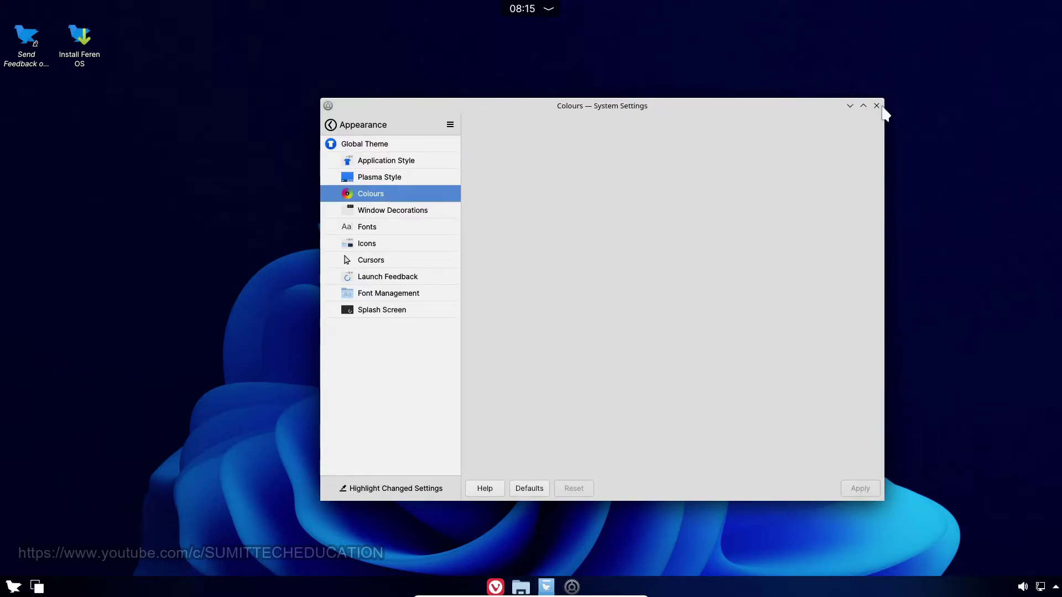
click(877, 106)
Step: Look over the actions offered for the empty desktop and open the overview of virtual desktops
right_click(600, 171)
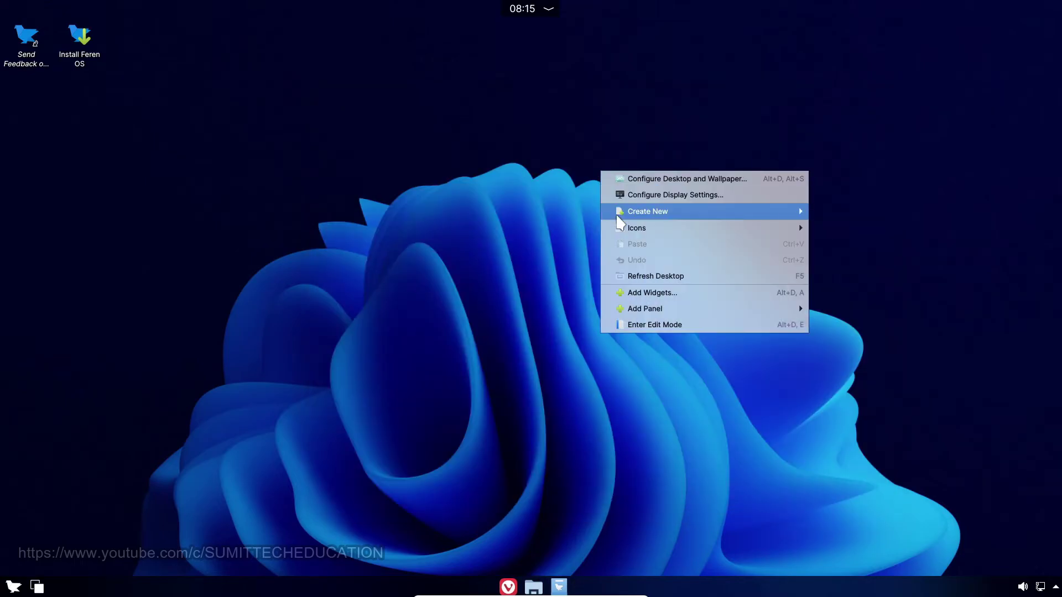
click(2, 568)
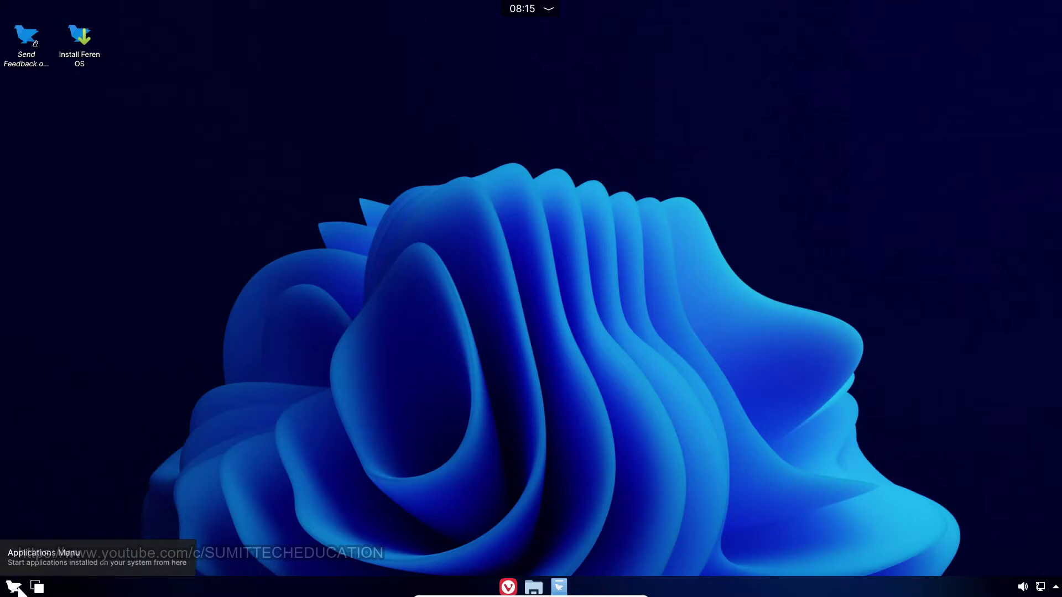
click(37, 587)
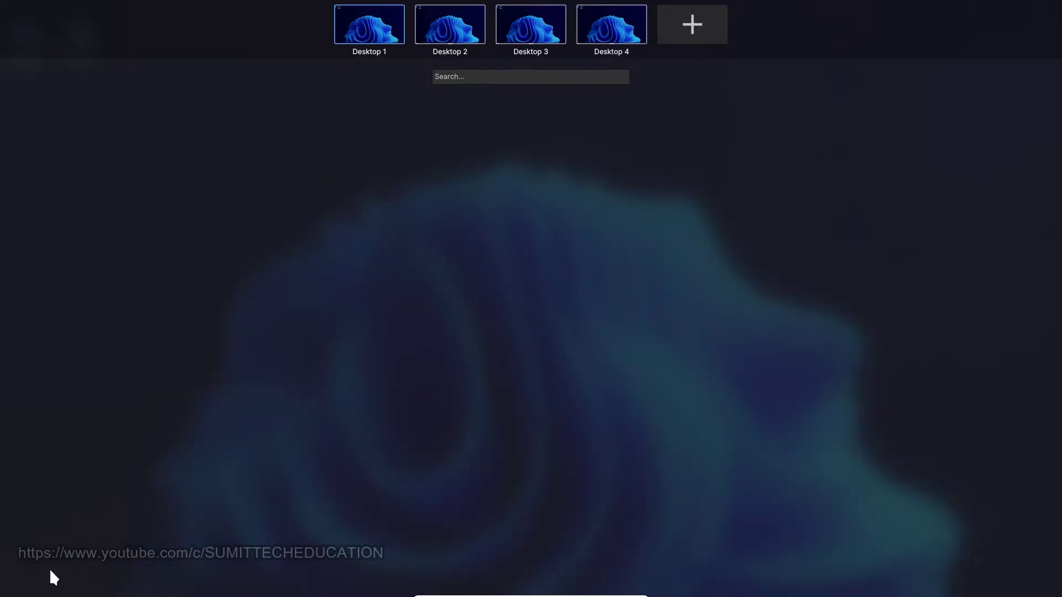
Step: Return to Desktop 1 from the overview and open the Konsole terminal
click(381, 34)
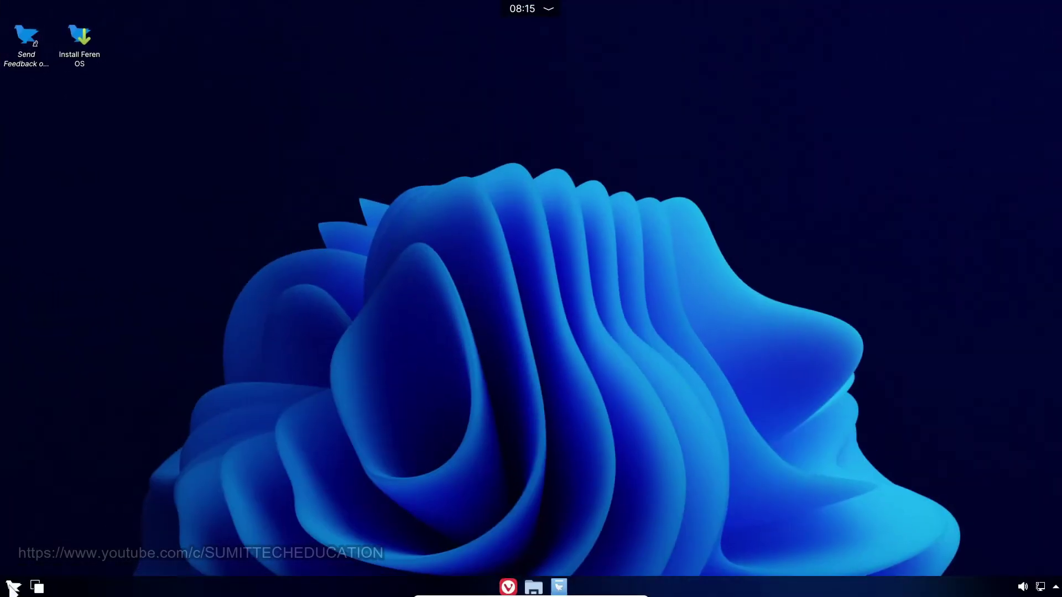
click(13, 588)
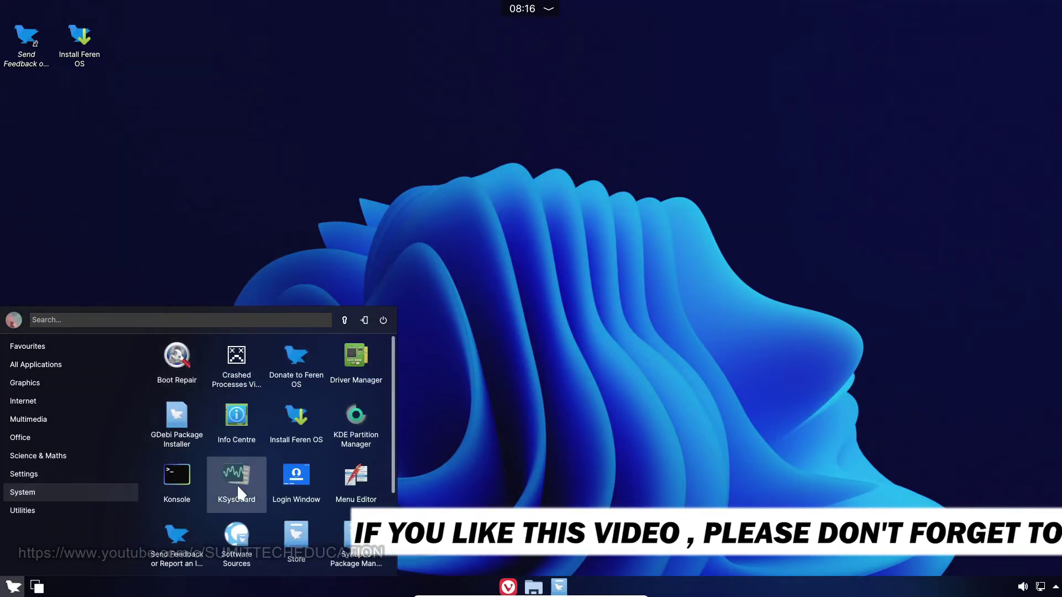
click(168, 477)
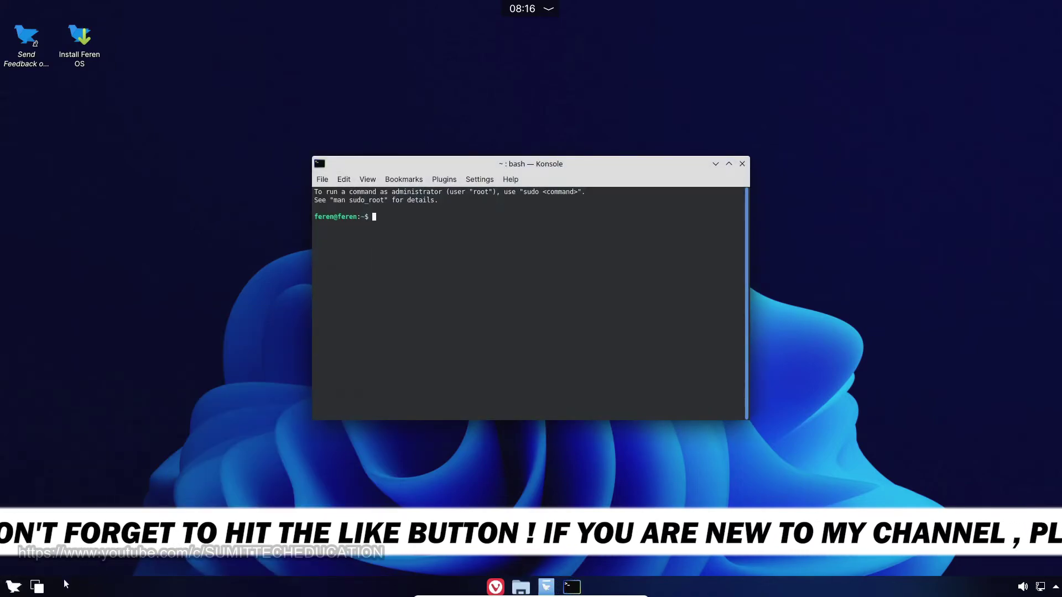
Step: Look through the application categories, open KDE Connect to view its pairing page, and close it and the terminal
click(18, 585)
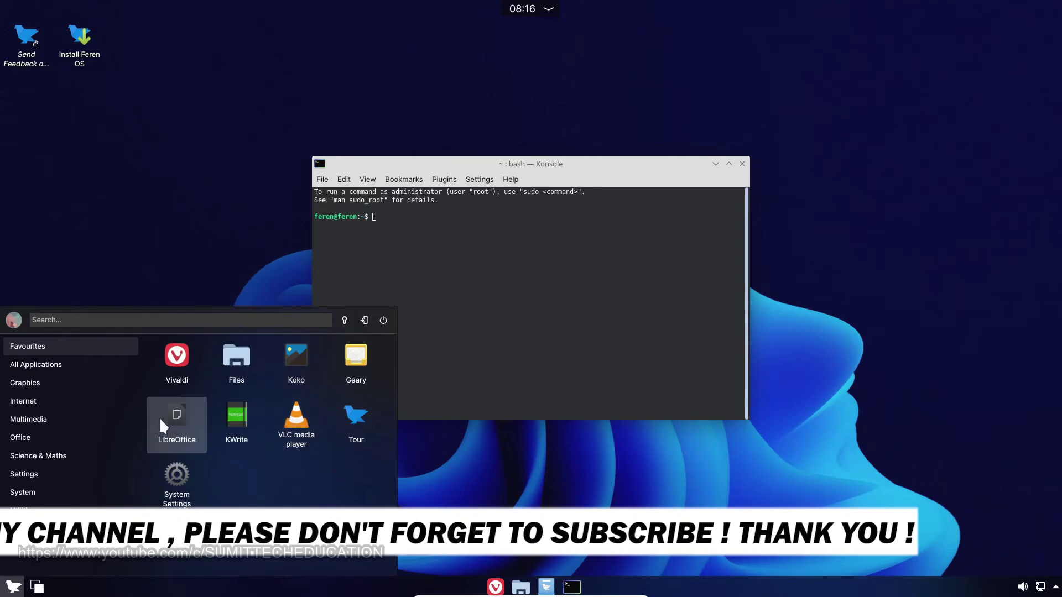
click(57, 363)
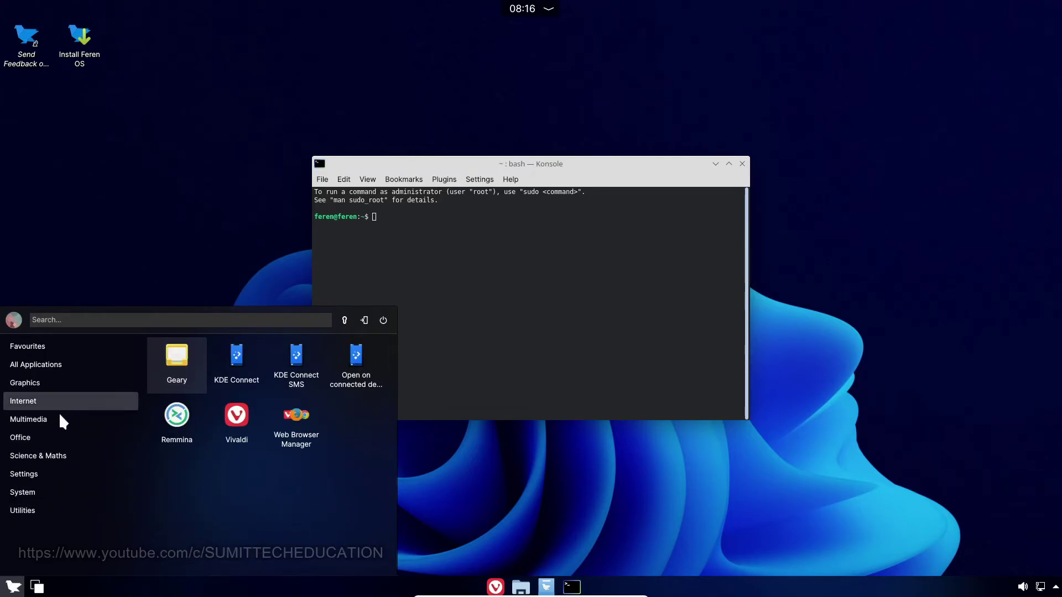
click(217, 373)
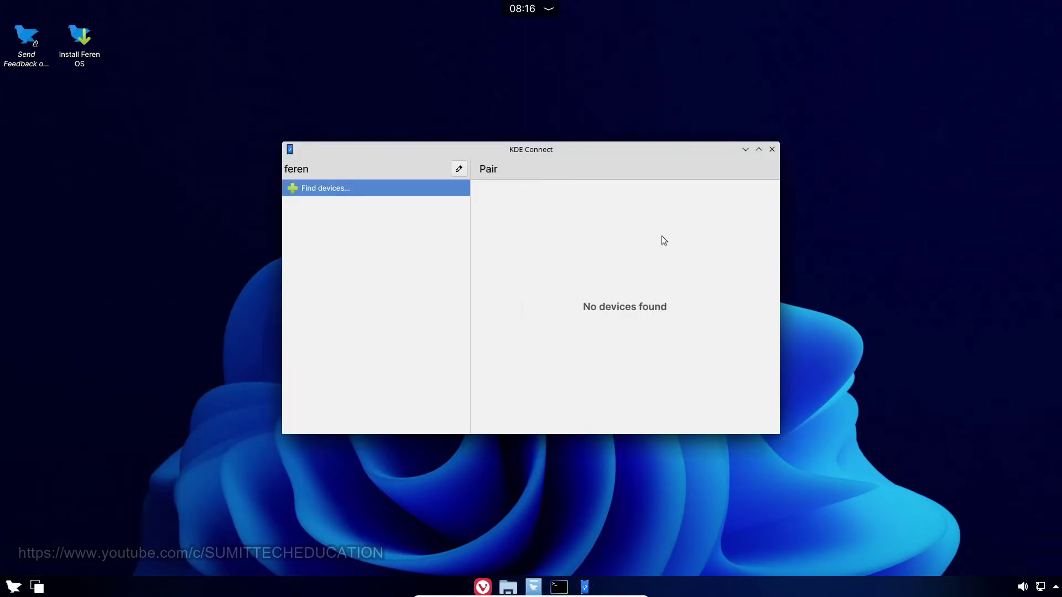
click(772, 150)
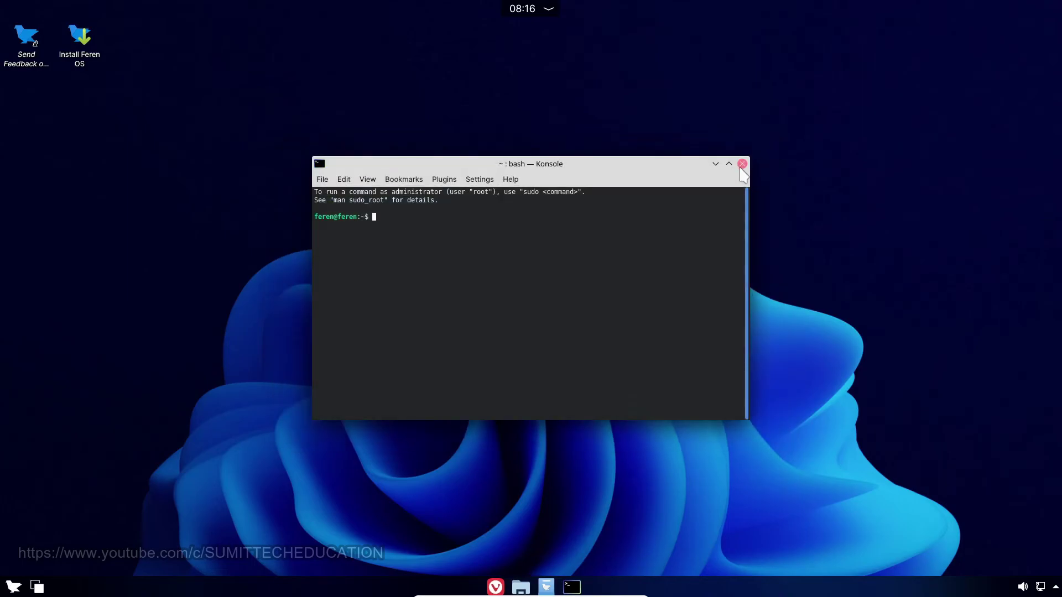
click(740, 163)
Step: View the audio volume devices, network connections, hidden status and notification items, and the clock's calendar
click(1024, 587)
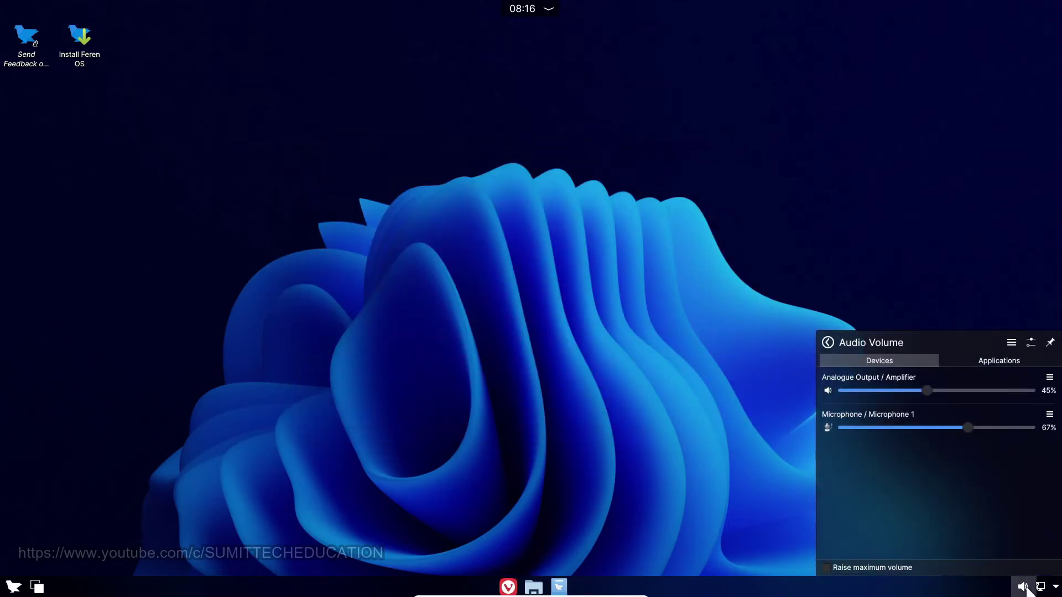
click(1041, 589)
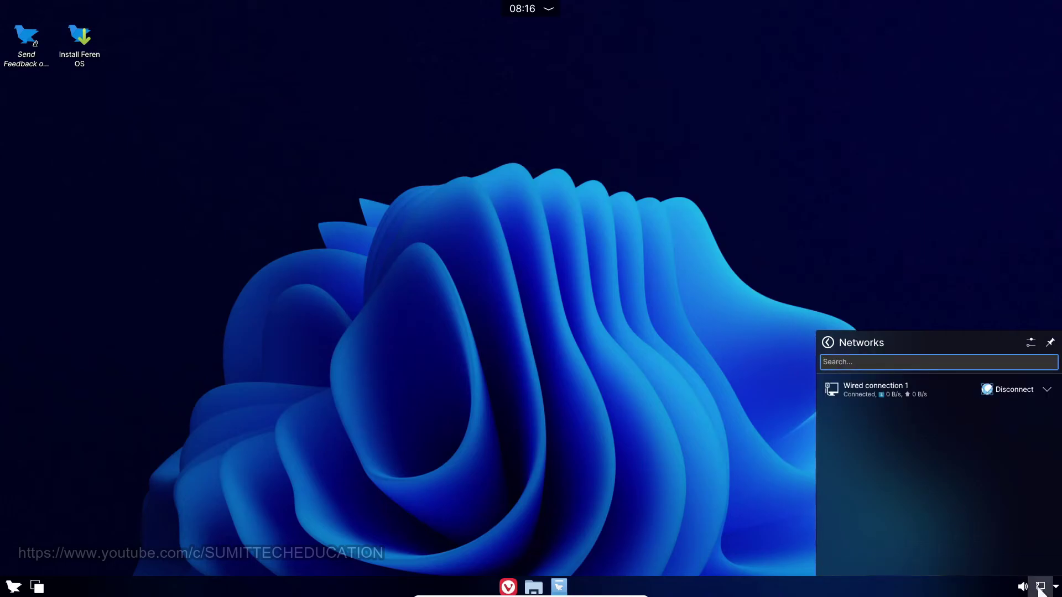
click(1053, 589)
click(1052, 589)
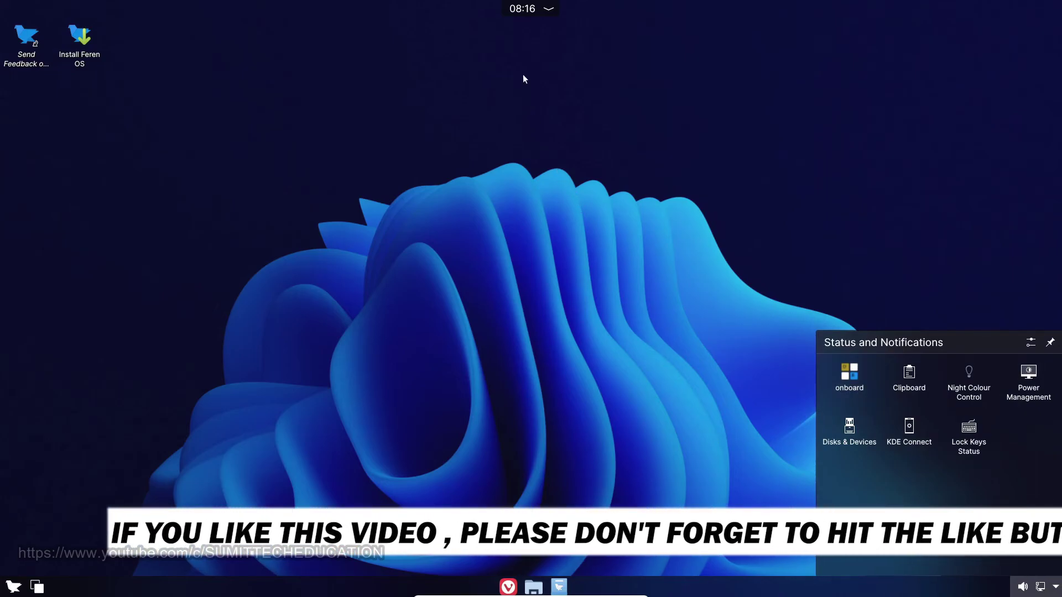
click(522, 8)
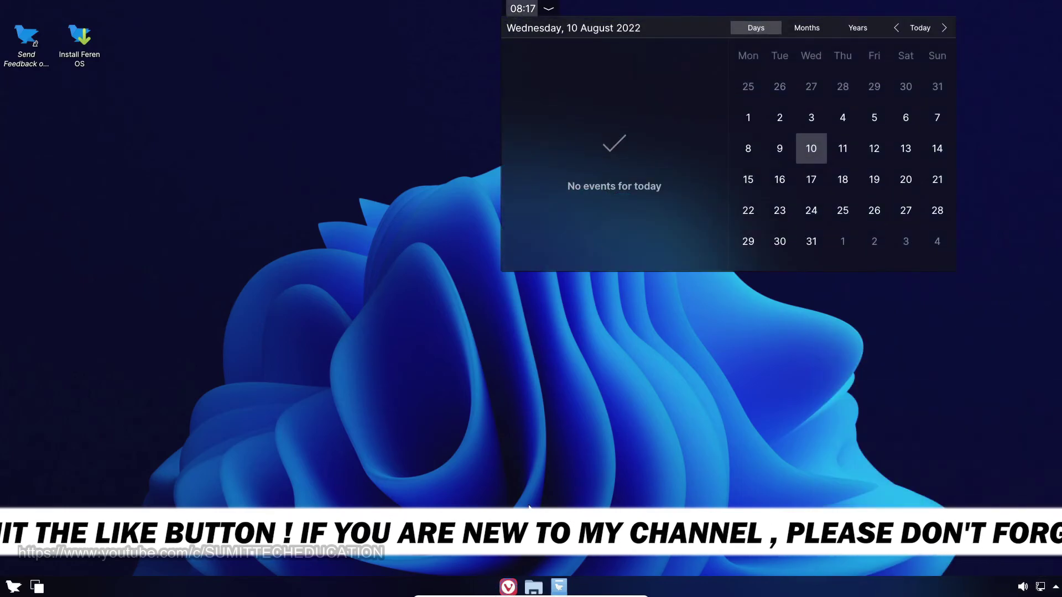
Step: View the Vivaldi browser's welcome page for importing data and close the browser
drag(529, 505, 147, 189)
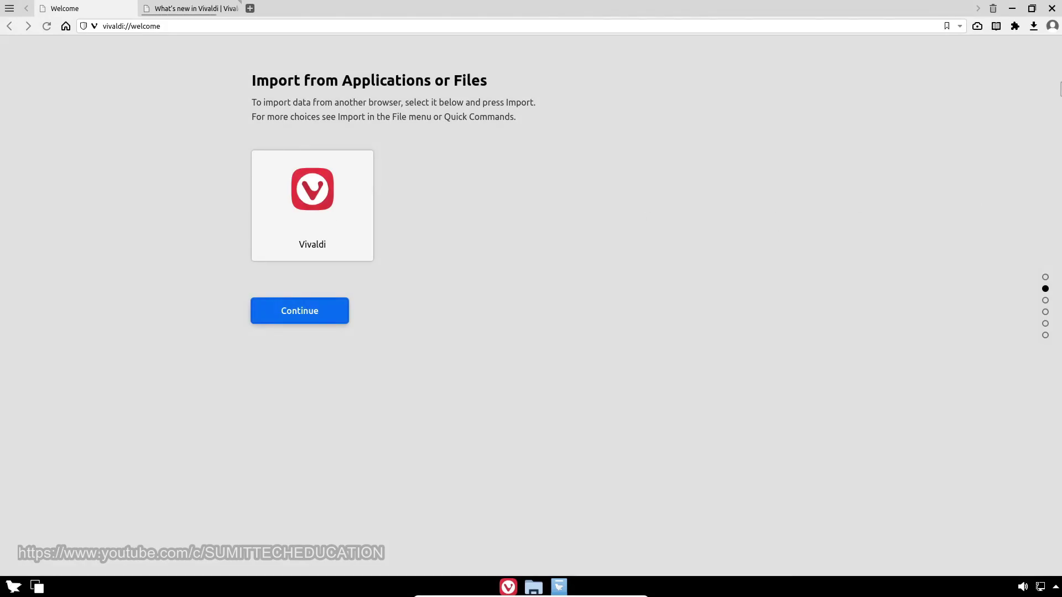
click(1051, 8)
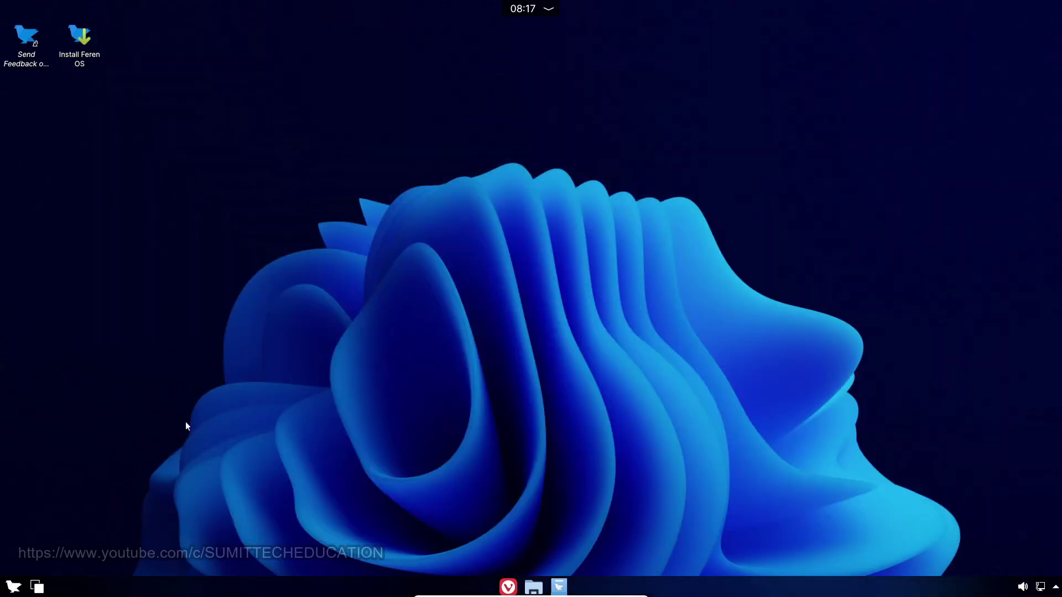
Step: Open the live session user's account settings to view the Users page, and close System Settings
click(12, 587)
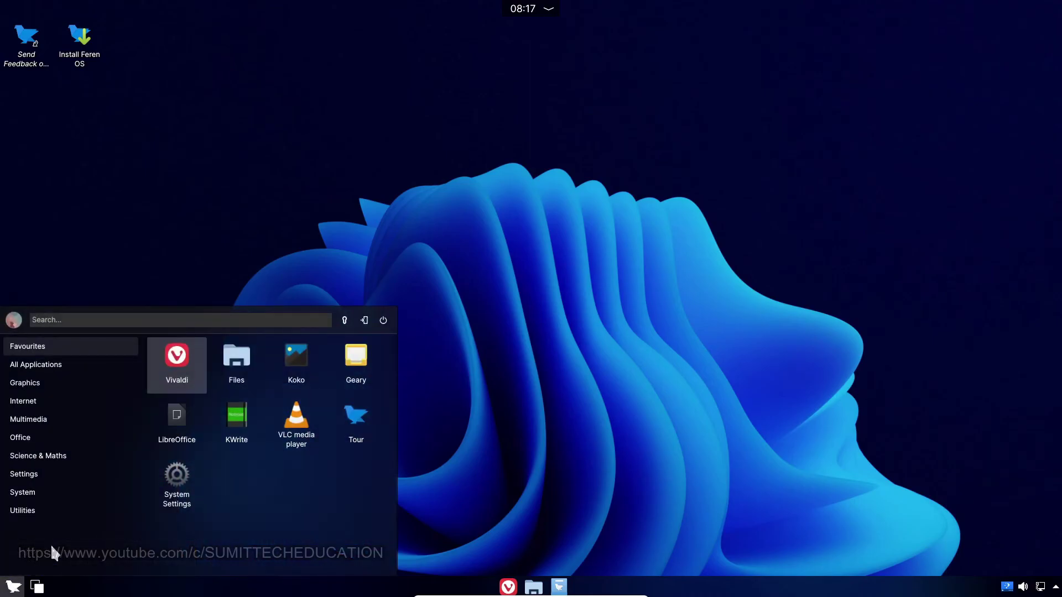
click(15, 322)
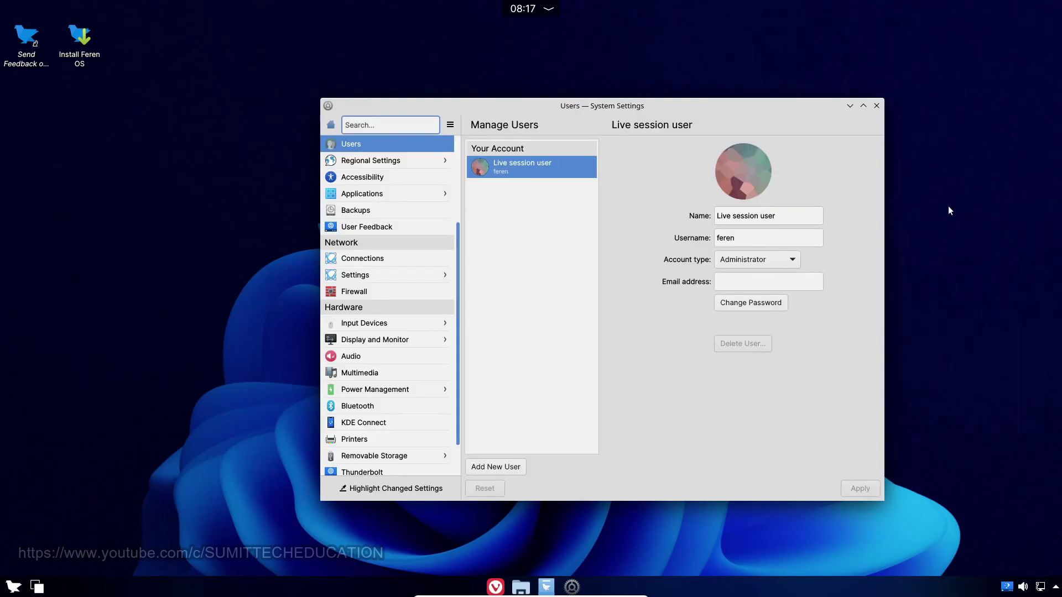
click(877, 106)
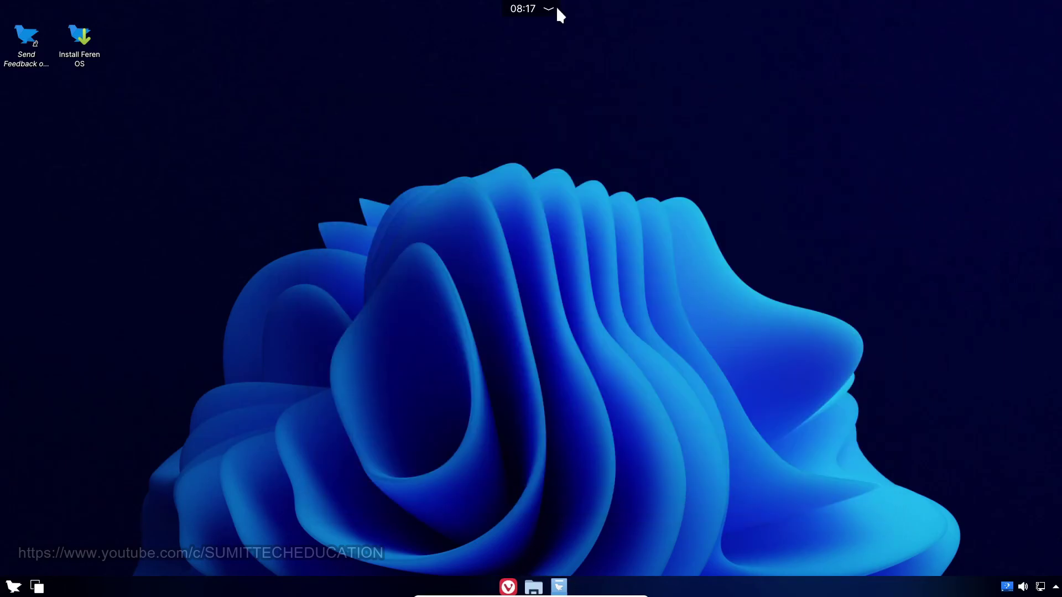
Step: View the applications in the System category and choose to log out of the live session
click(557, 10)
key(super)
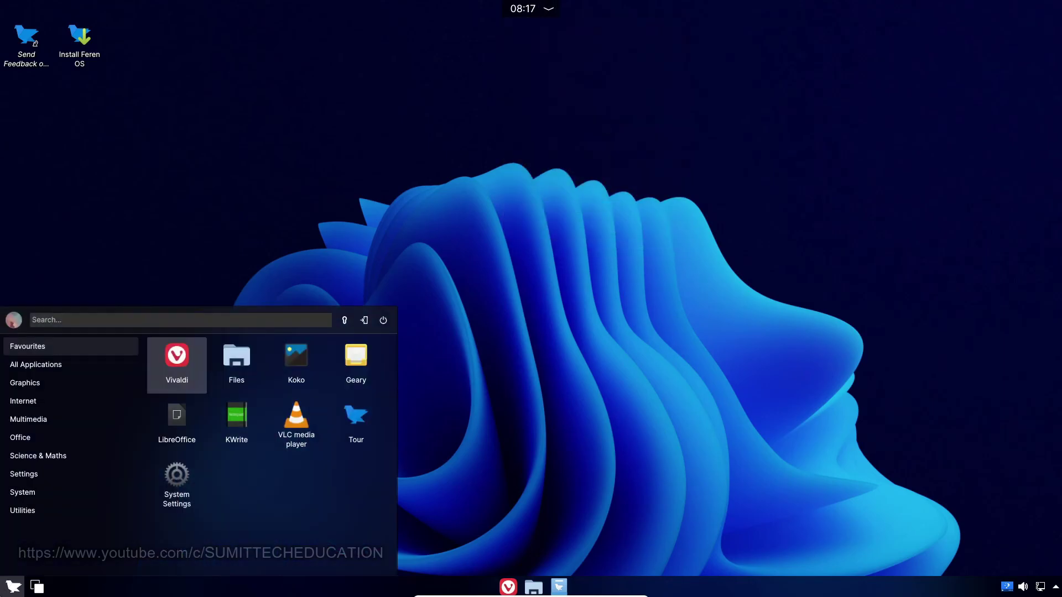
click(32, 488)
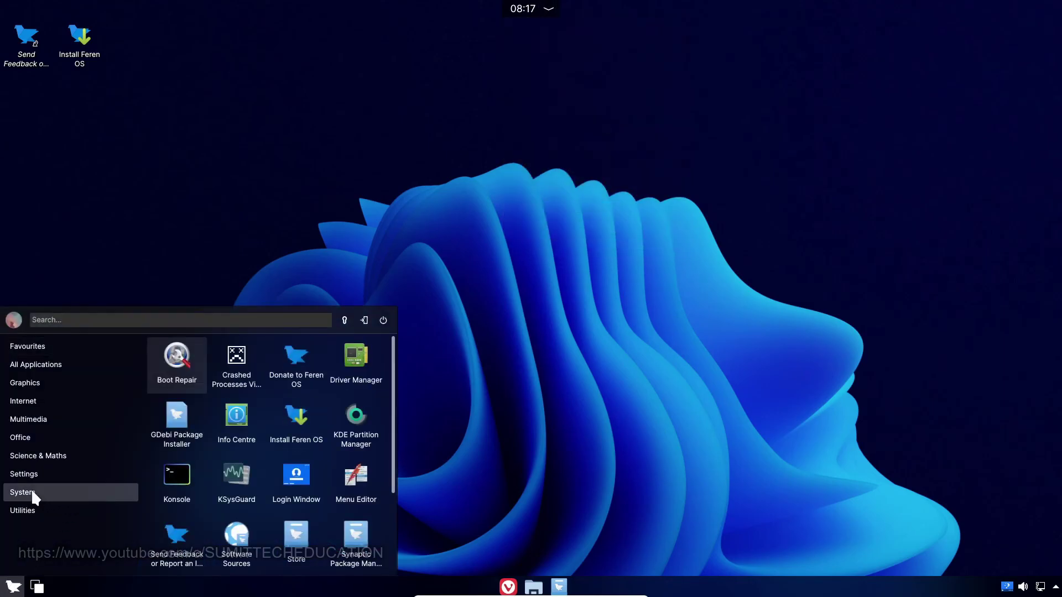
click(365, 325)
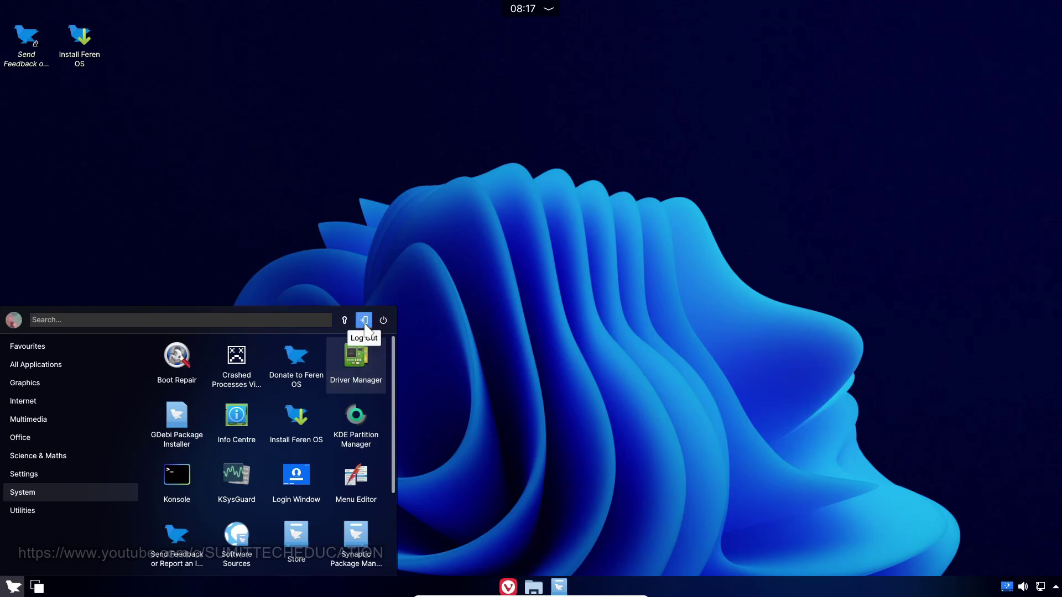